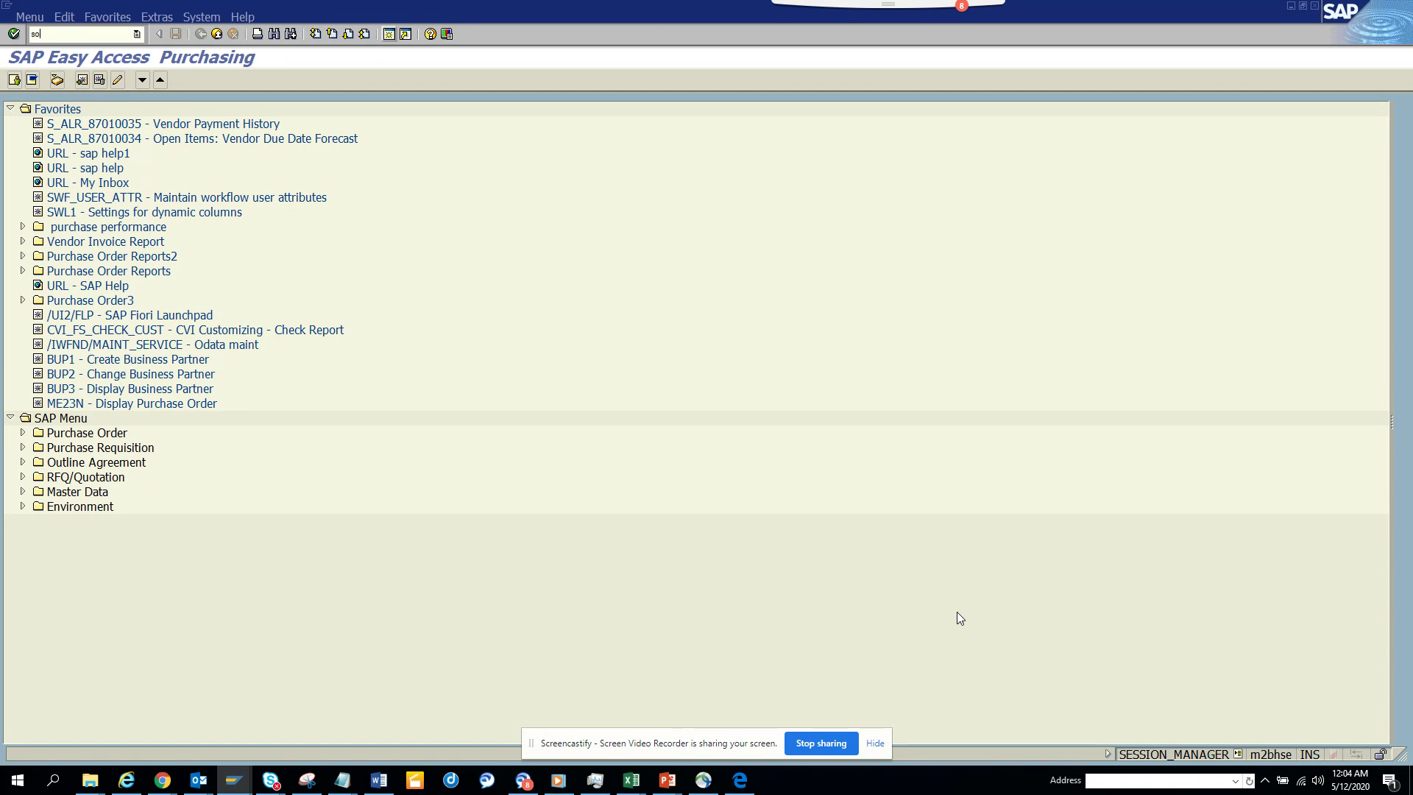
# - Run transaction SO23 to reach the Distribution Lists screen
pyautogui.press('Return')
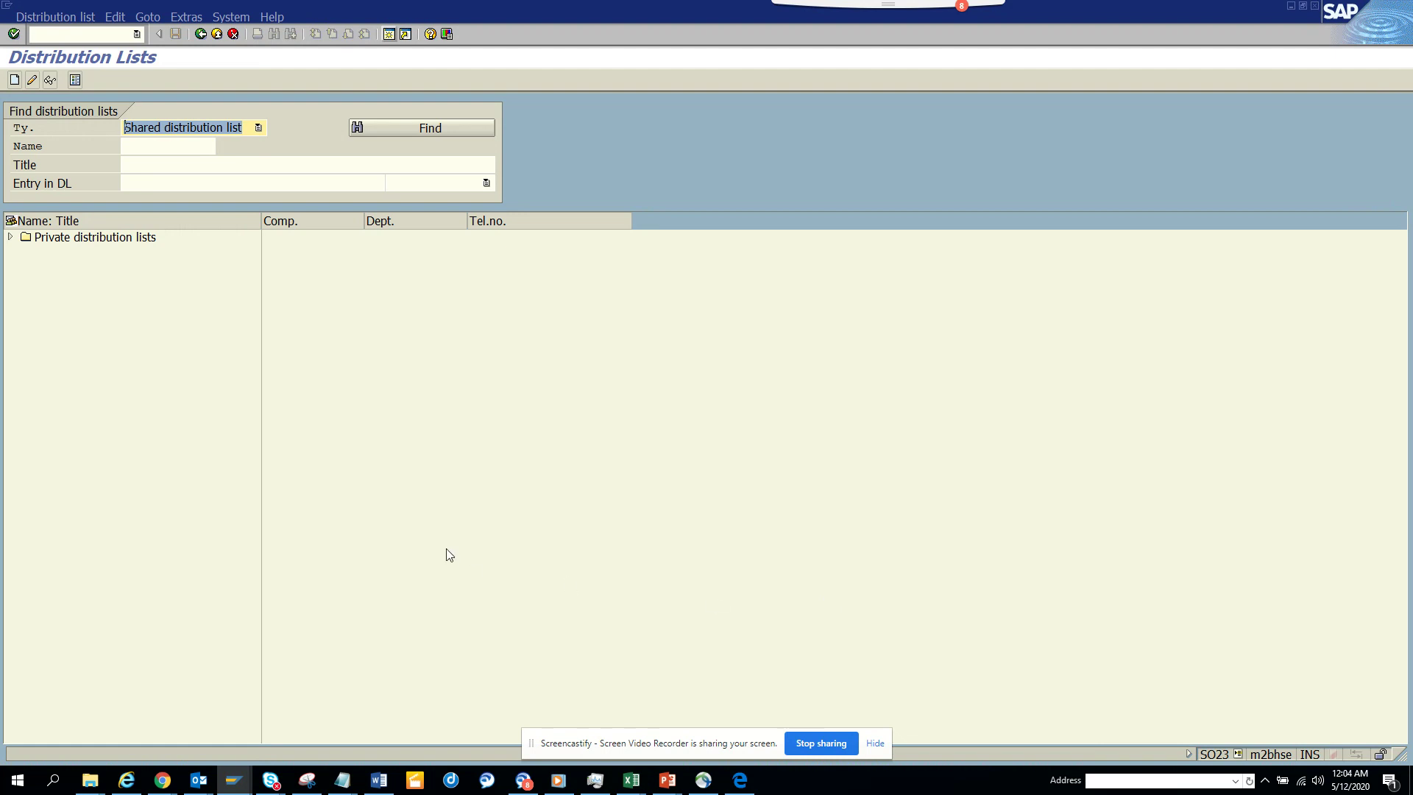
# - Start a new shared distribution list named ZTEST133 titled 'workflow List'
pyautogui.click(11, 237)
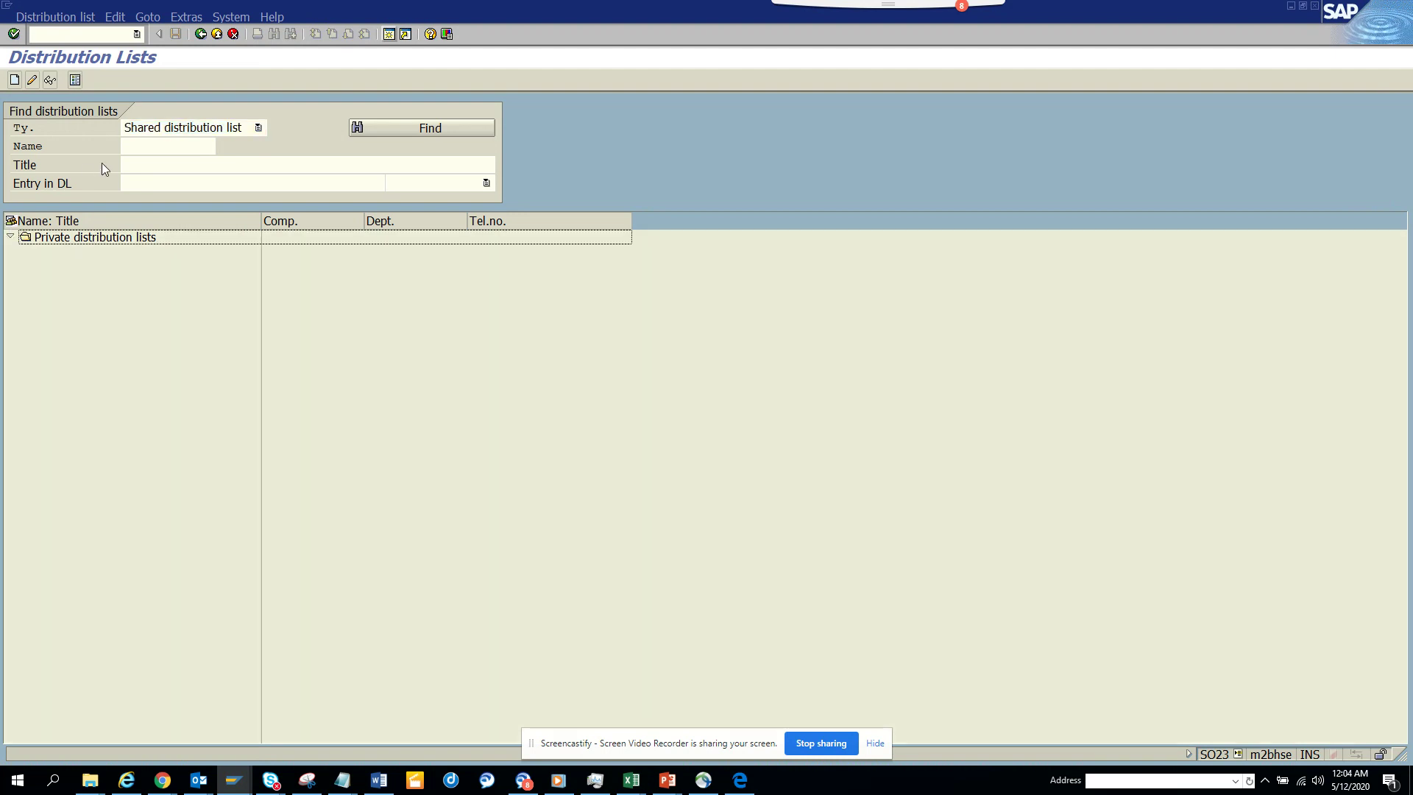
pyautogui.click(168, 147)
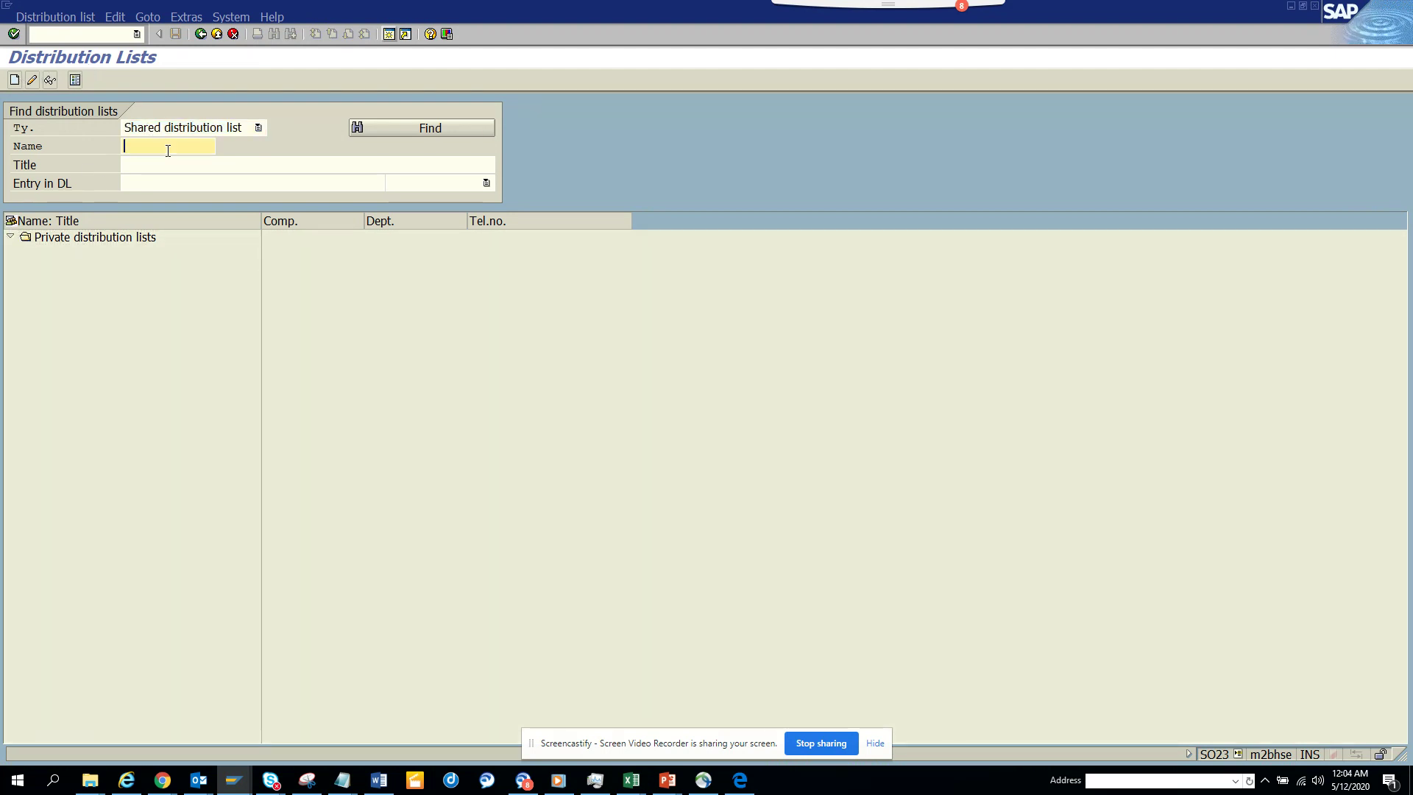
pyautogui.click(12, 80)
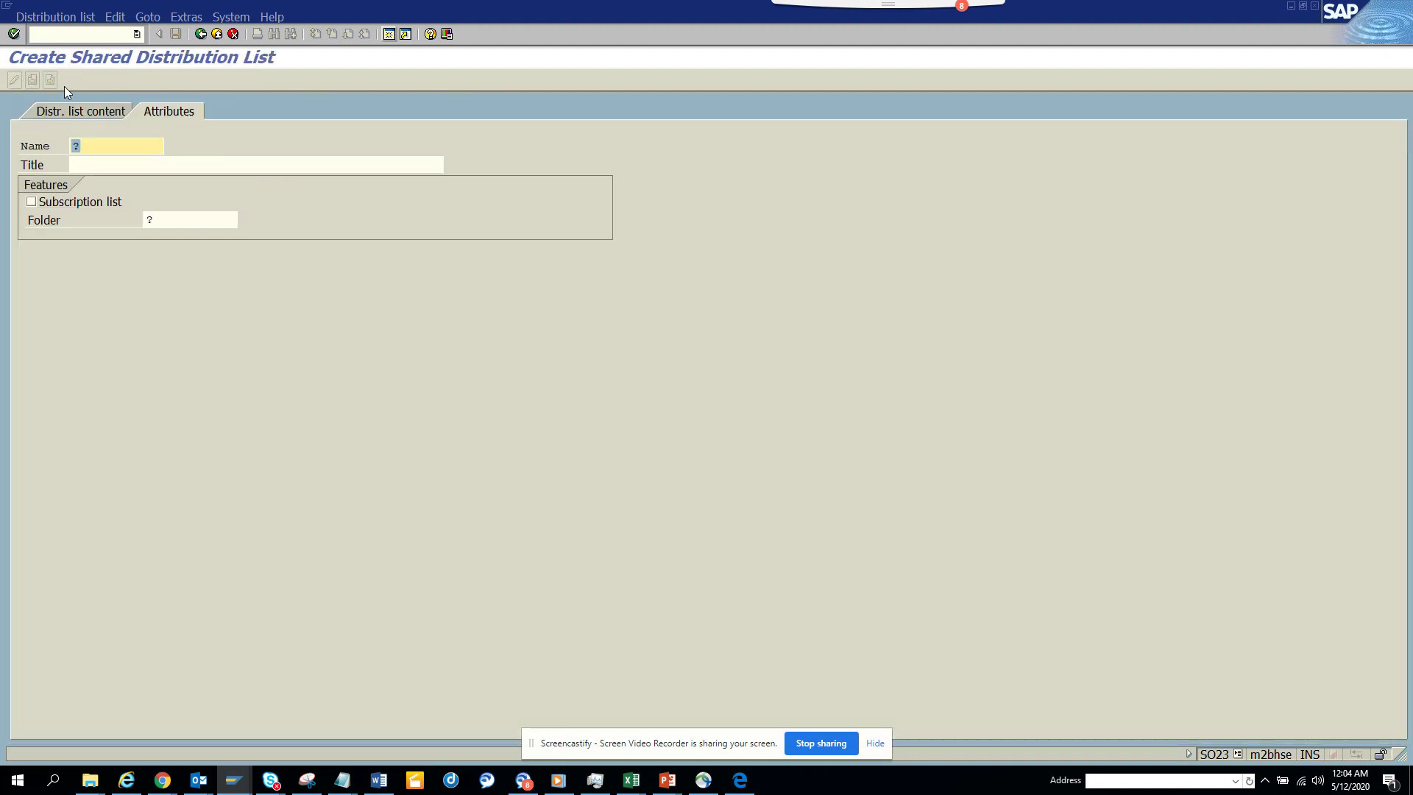
pyautogui.write('z')
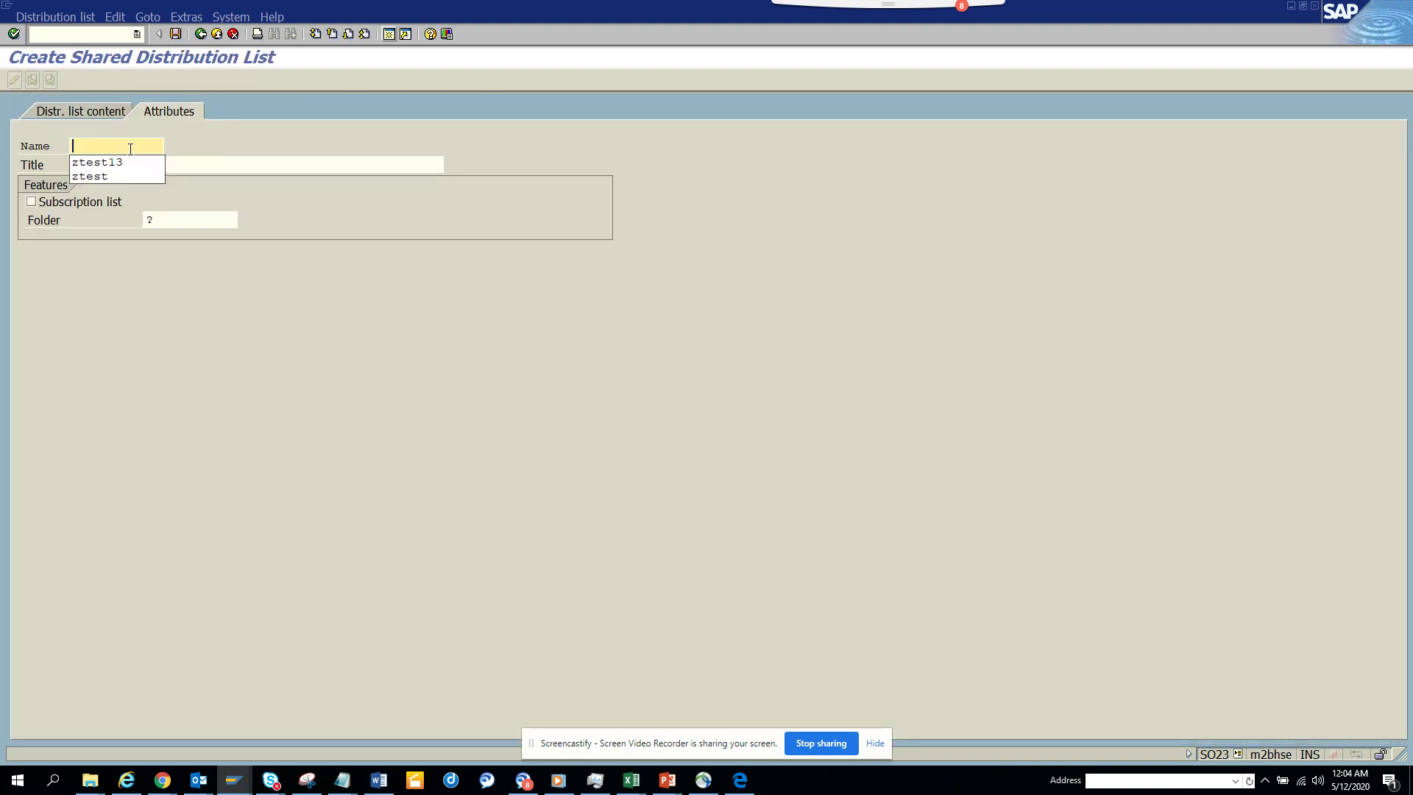
pyautogui.press('Down')
pyautogui.press('Return')
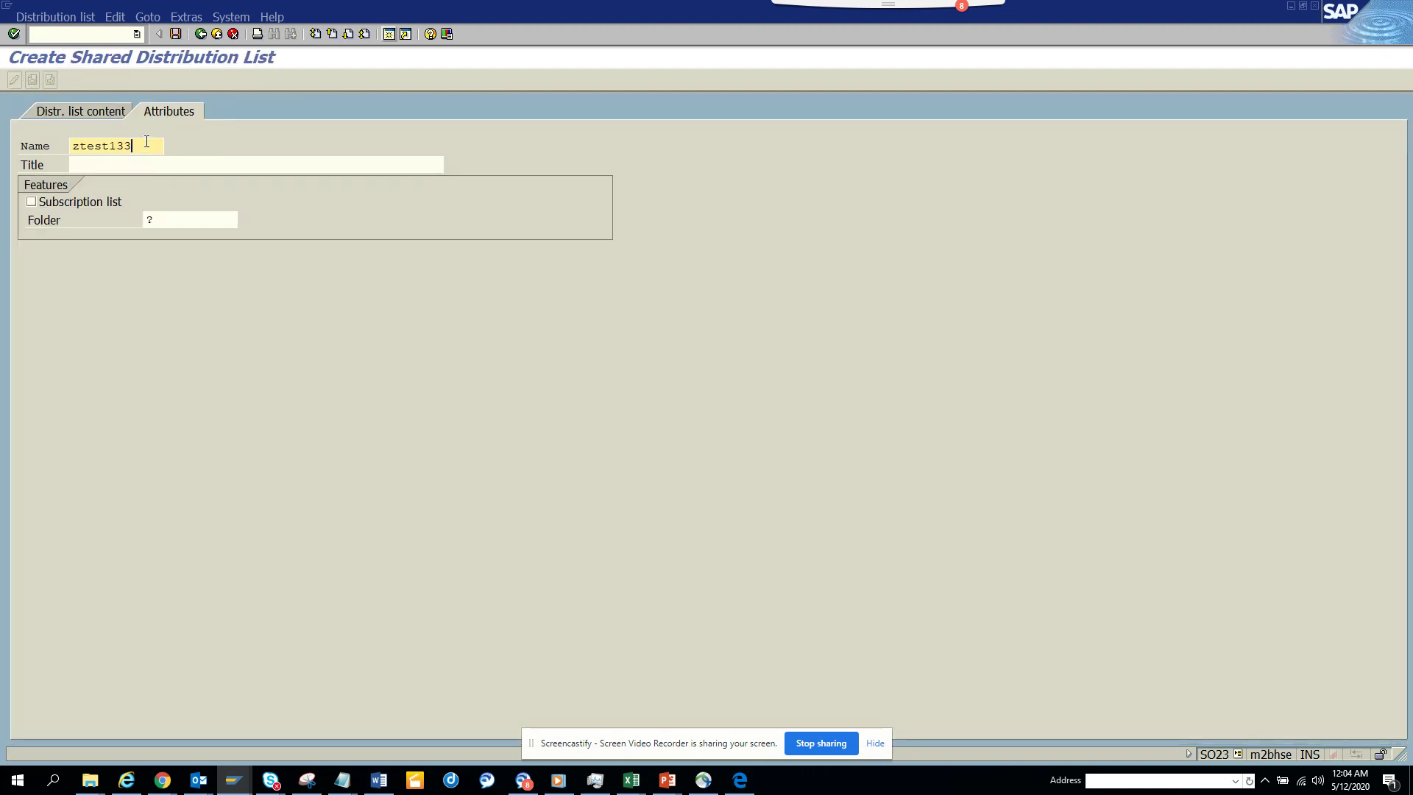
pyautogui.write('3')
pyautogui.moveTo(146, 141); pyautogui.dragTo(2, 116)
pyautogui.press('Tab')
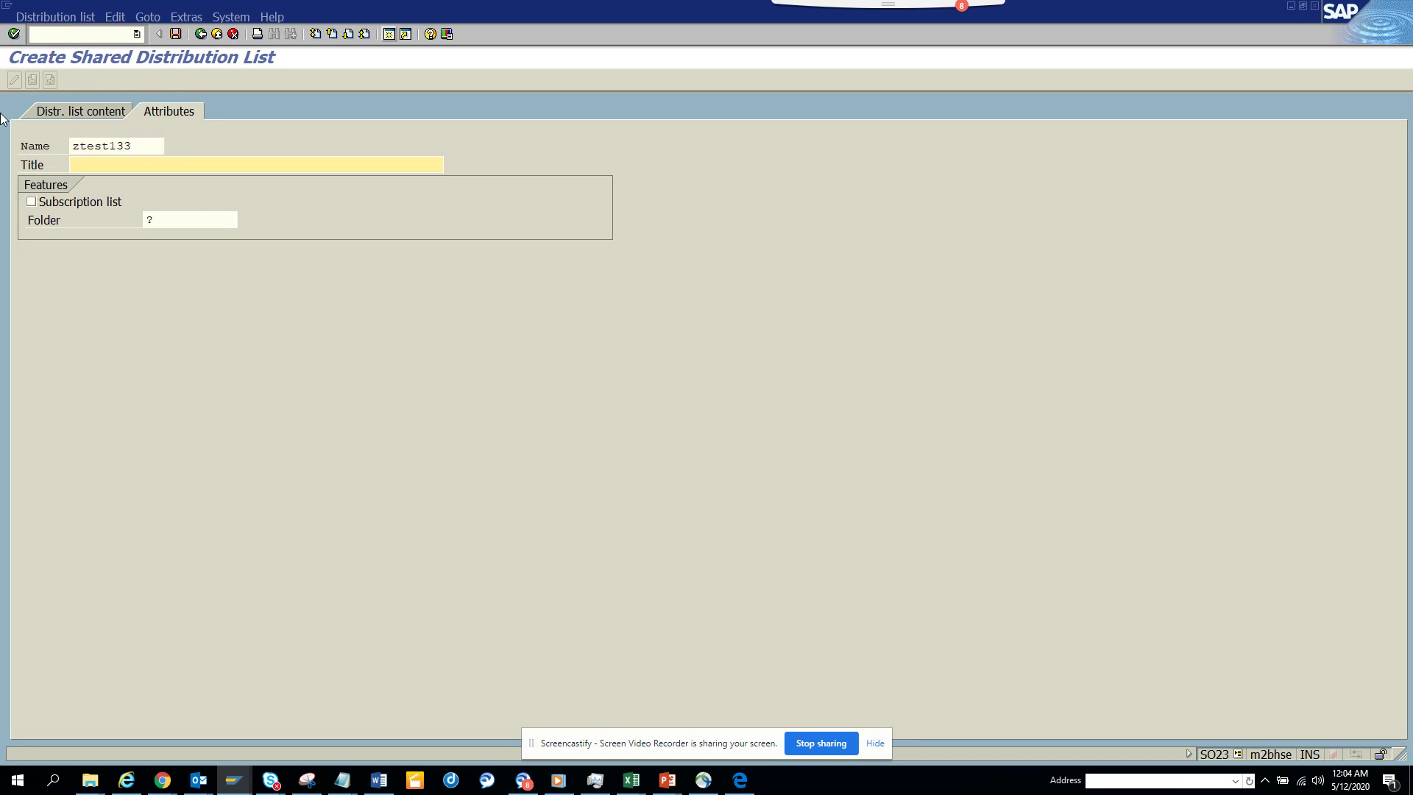
pyautogui.write('workflow List')
# - File the new list in the shared folder AFAB_DIST
pyautogui.click(184, 221)
pyautogui.click(243, 220)
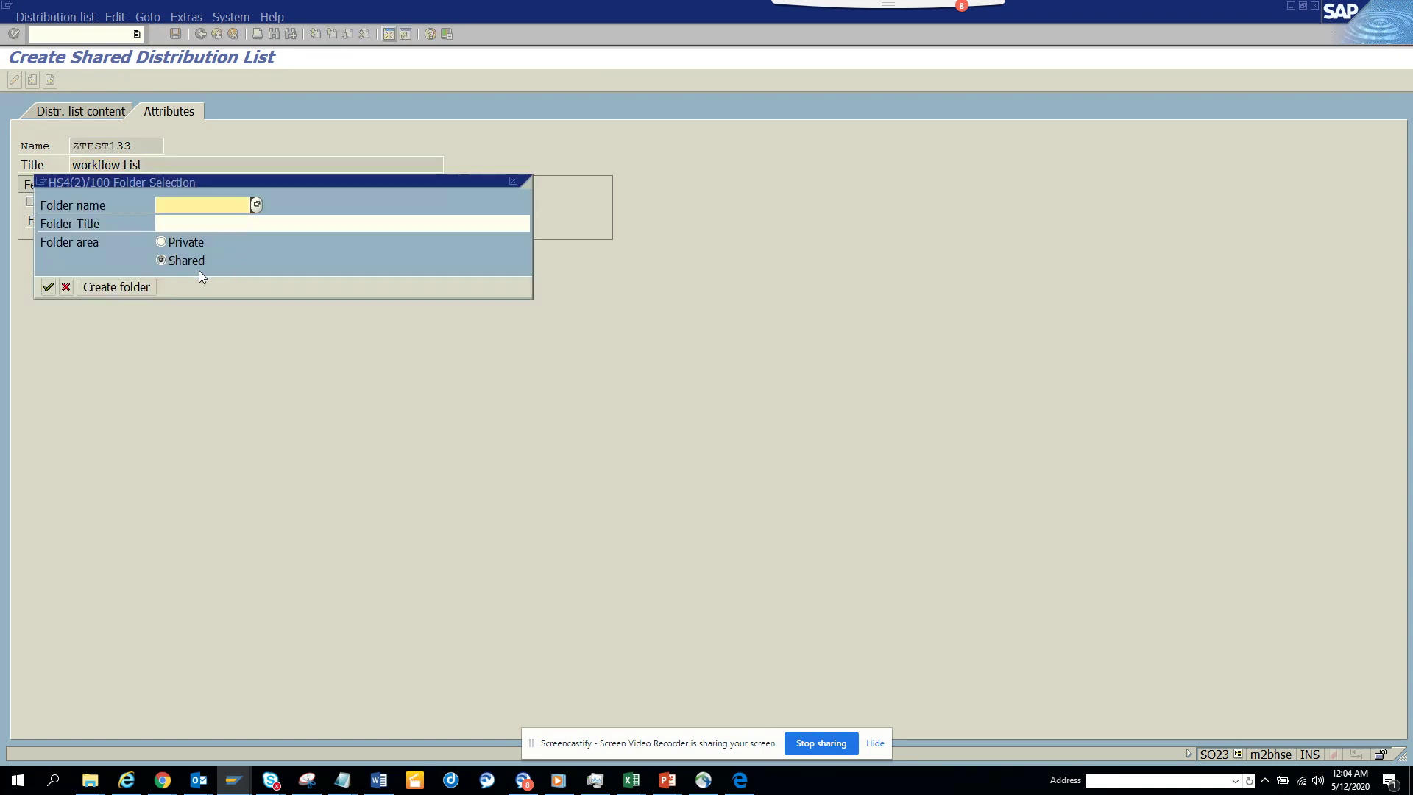
pyautogui.click(44, 287)
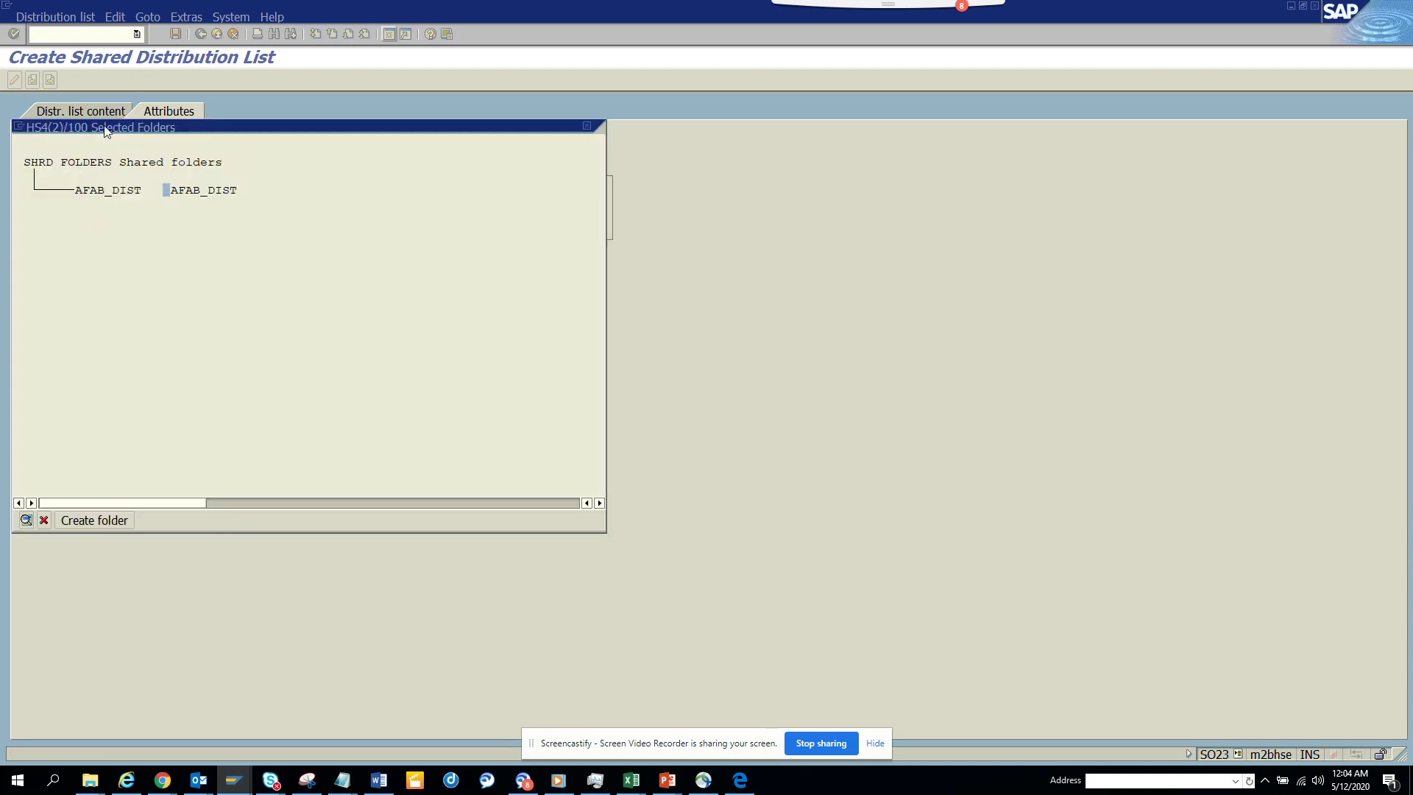
pyautogui.doubleClick(203, 190)
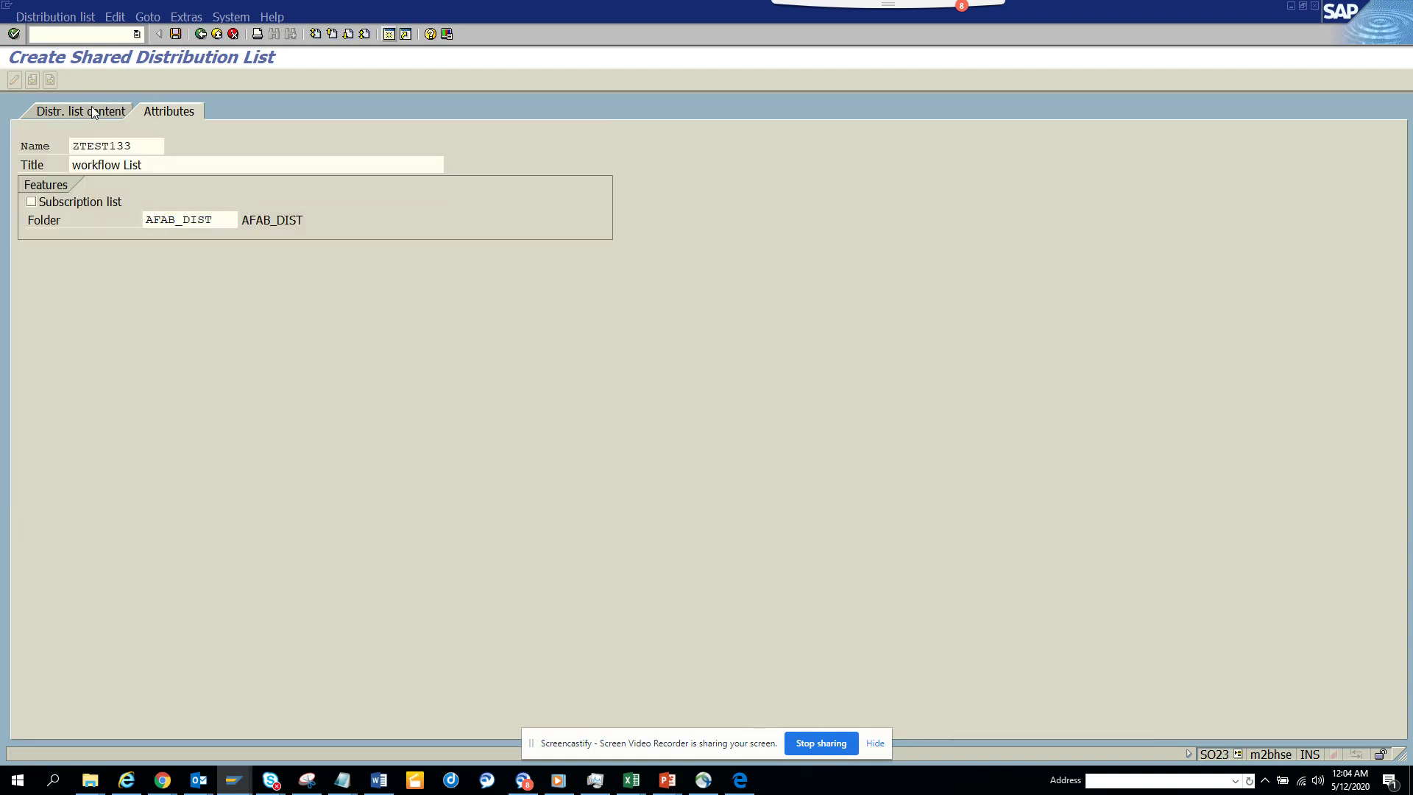
pyautogui.click(93, 112)
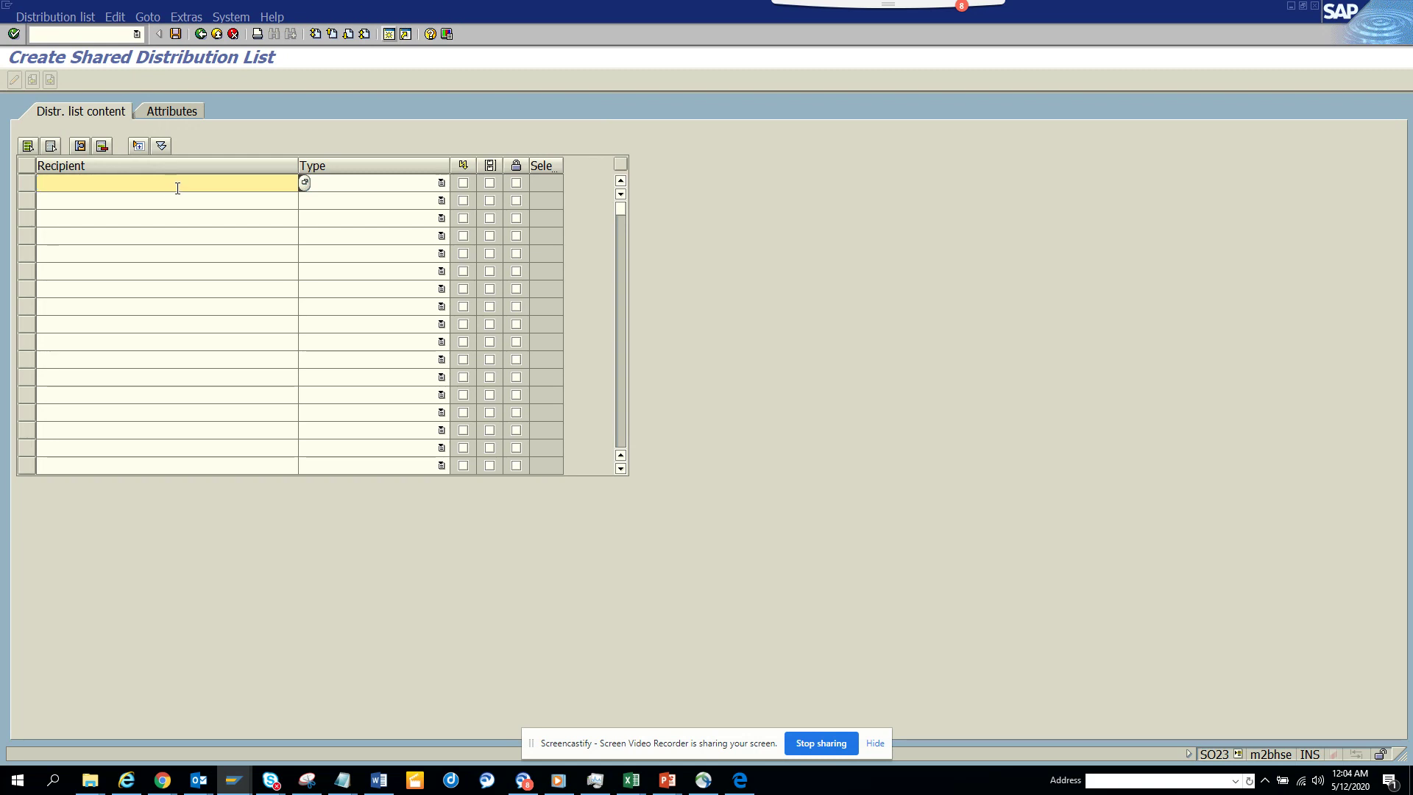
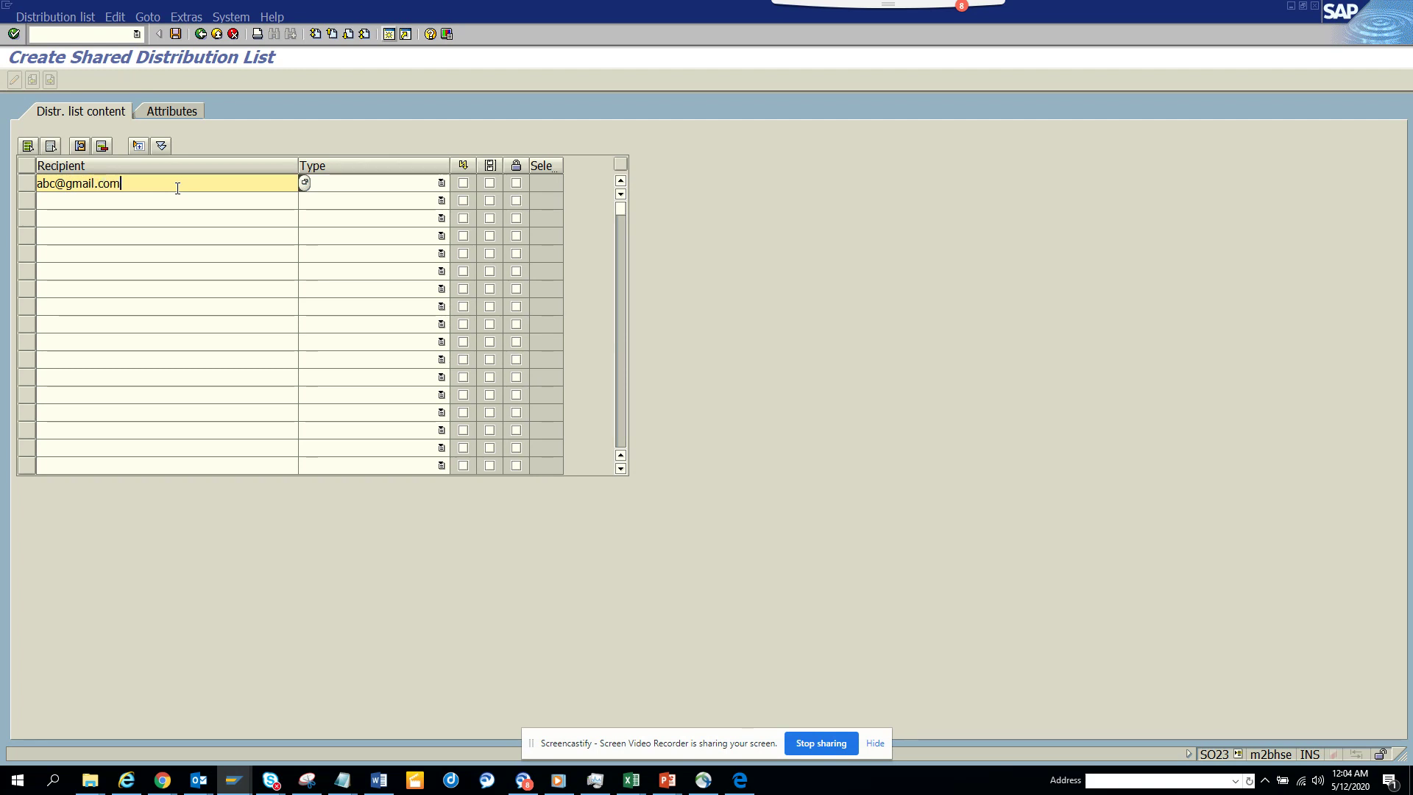
# - Add three internet e-mail recipients: a Gmail, a Hotmail and a Yahoo address
pyautogui.moveTo(177, 184); pyautogui.dragTo(2, 157)
pyautogui.hotkey('ctrl', 'c')
pyautogui.click(85, 201)
pyautogui.hotkey('ctrl', 'v')
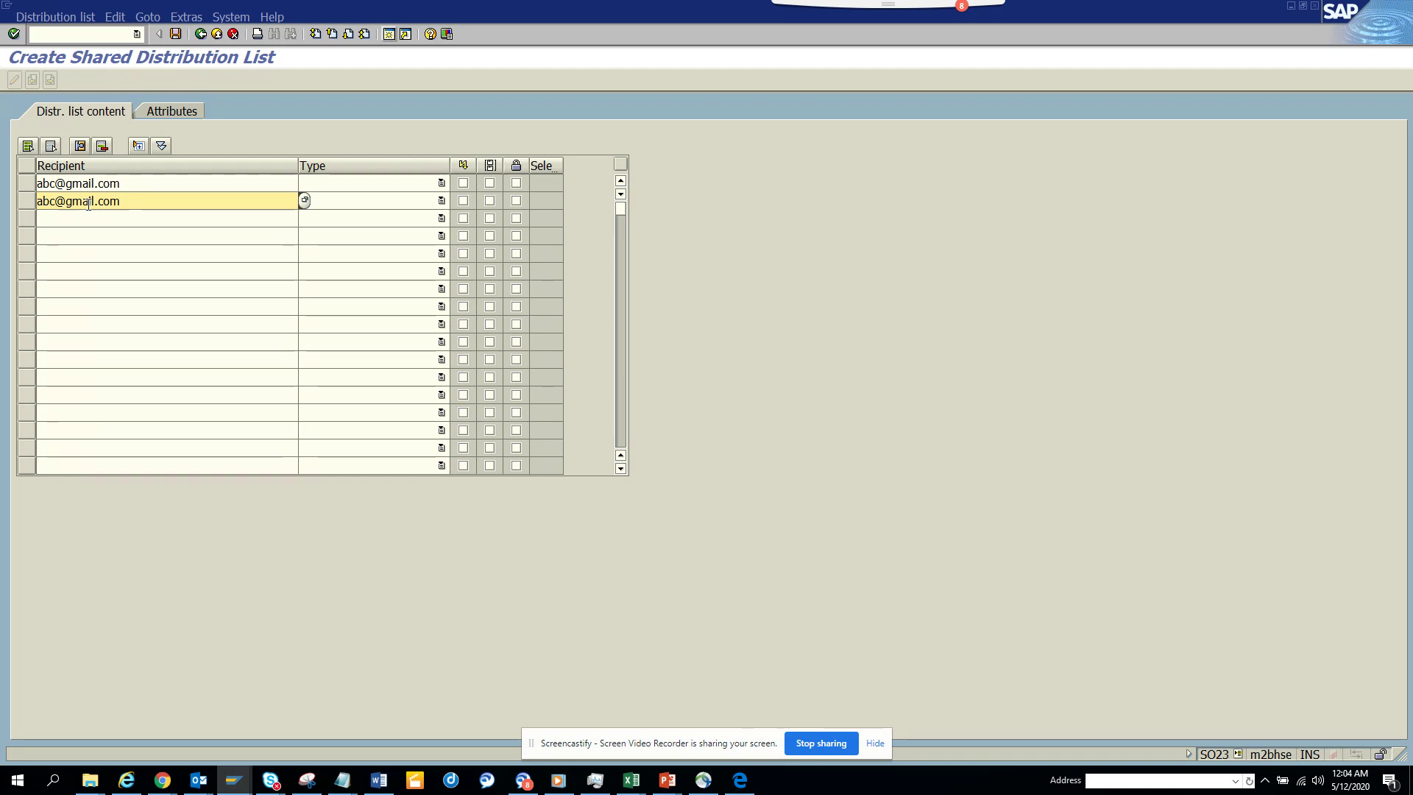
pyautogui.moveTo(95, 201); pyautogui.dragTo(66, 201)
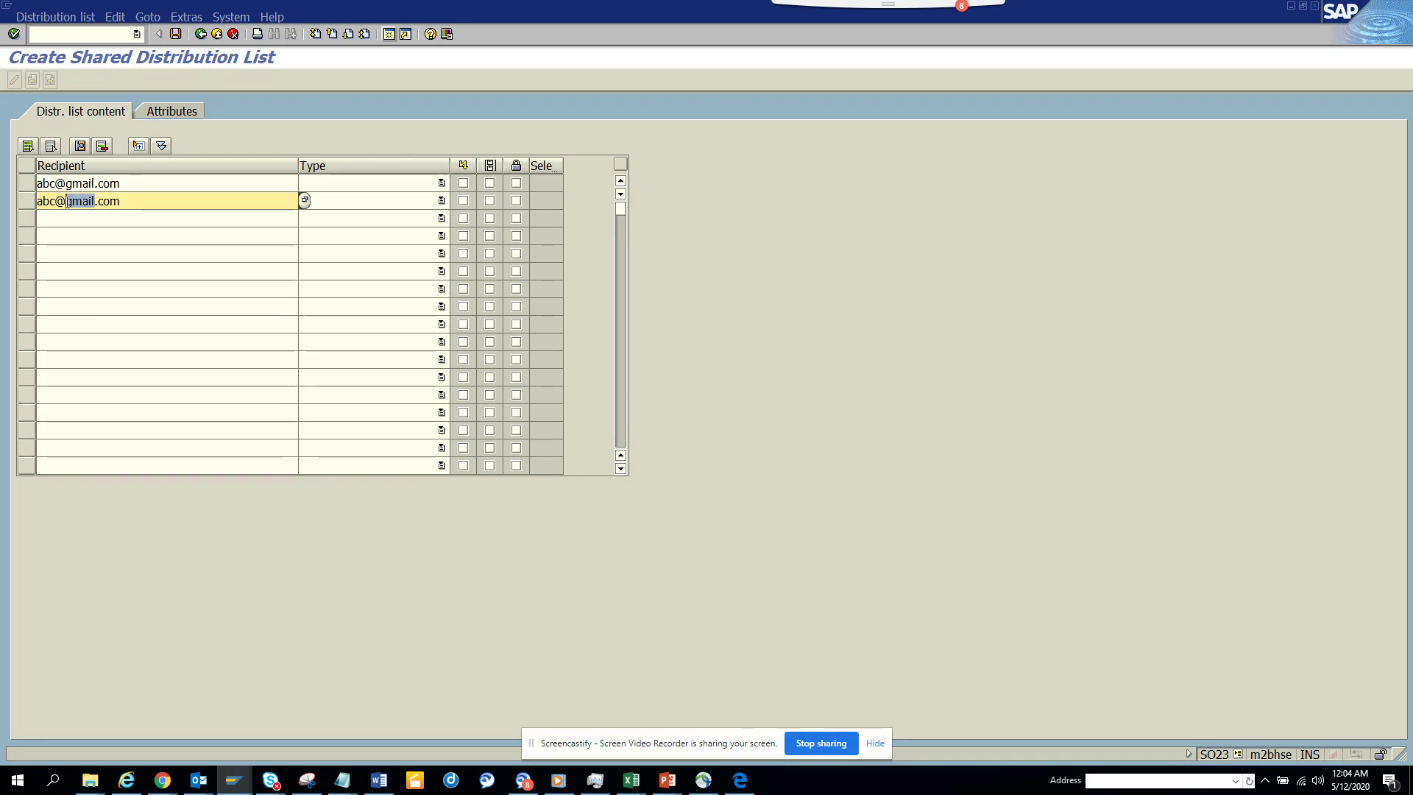
pyautogui.write('hotmail')
pyautogui.click(94, 215)
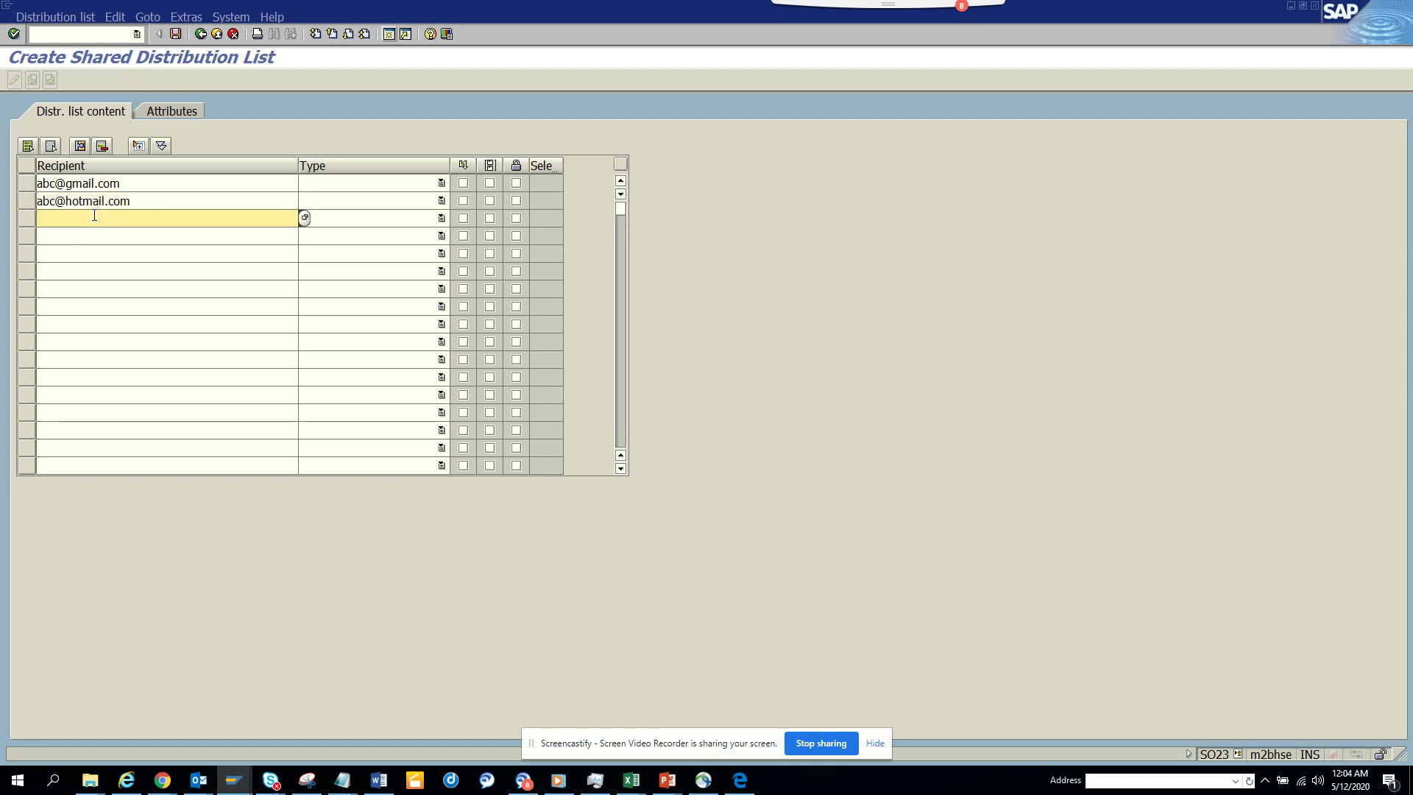
pyautogui.hotkey('ctrl', 'v')
pyautogui.moveTo(95, 218); pyautogui.dragTo(69, 217)
pyautogui.write('yah')
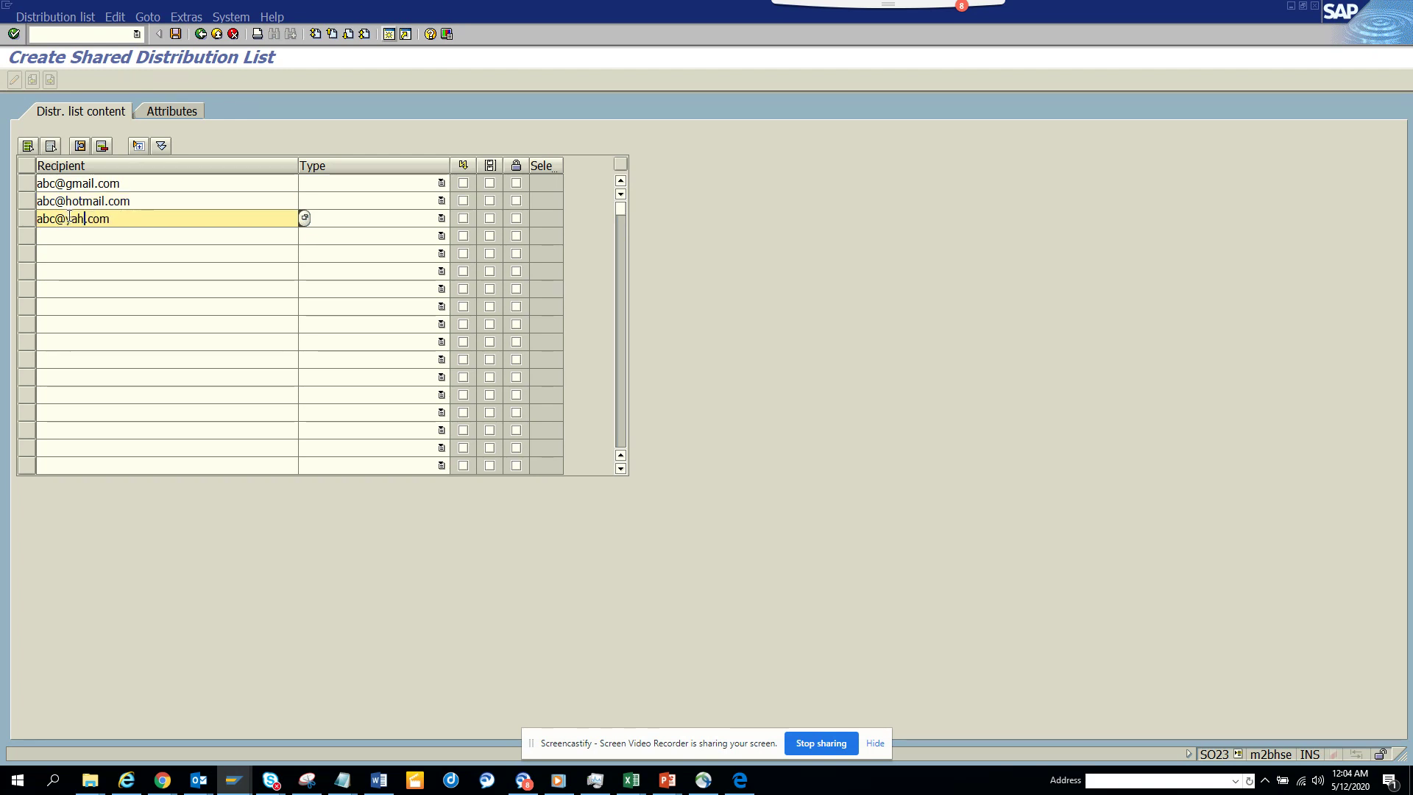
pyautogui.write('oo.com')
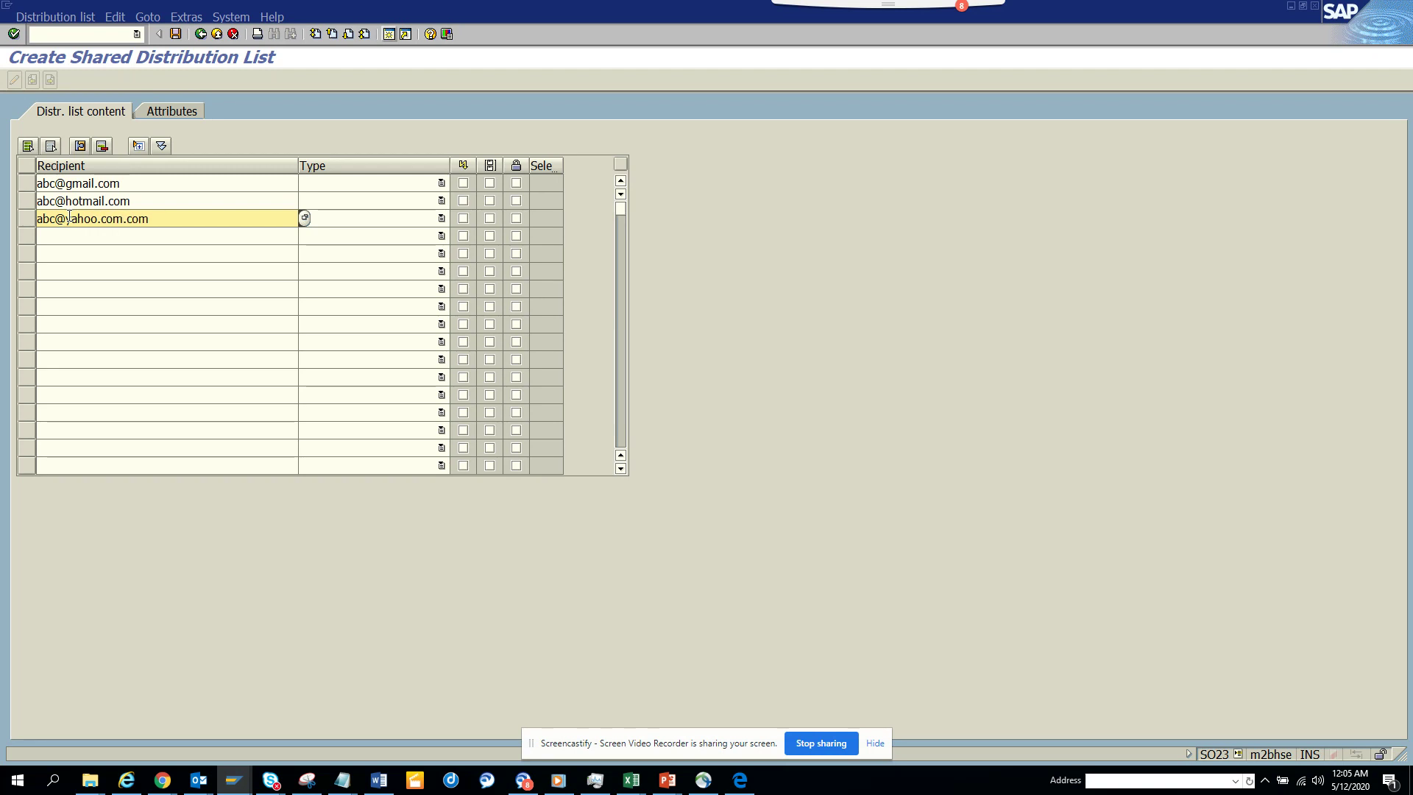
# - Validate the recipients and save the workflow List distribution list
pyautogui.press('Return')
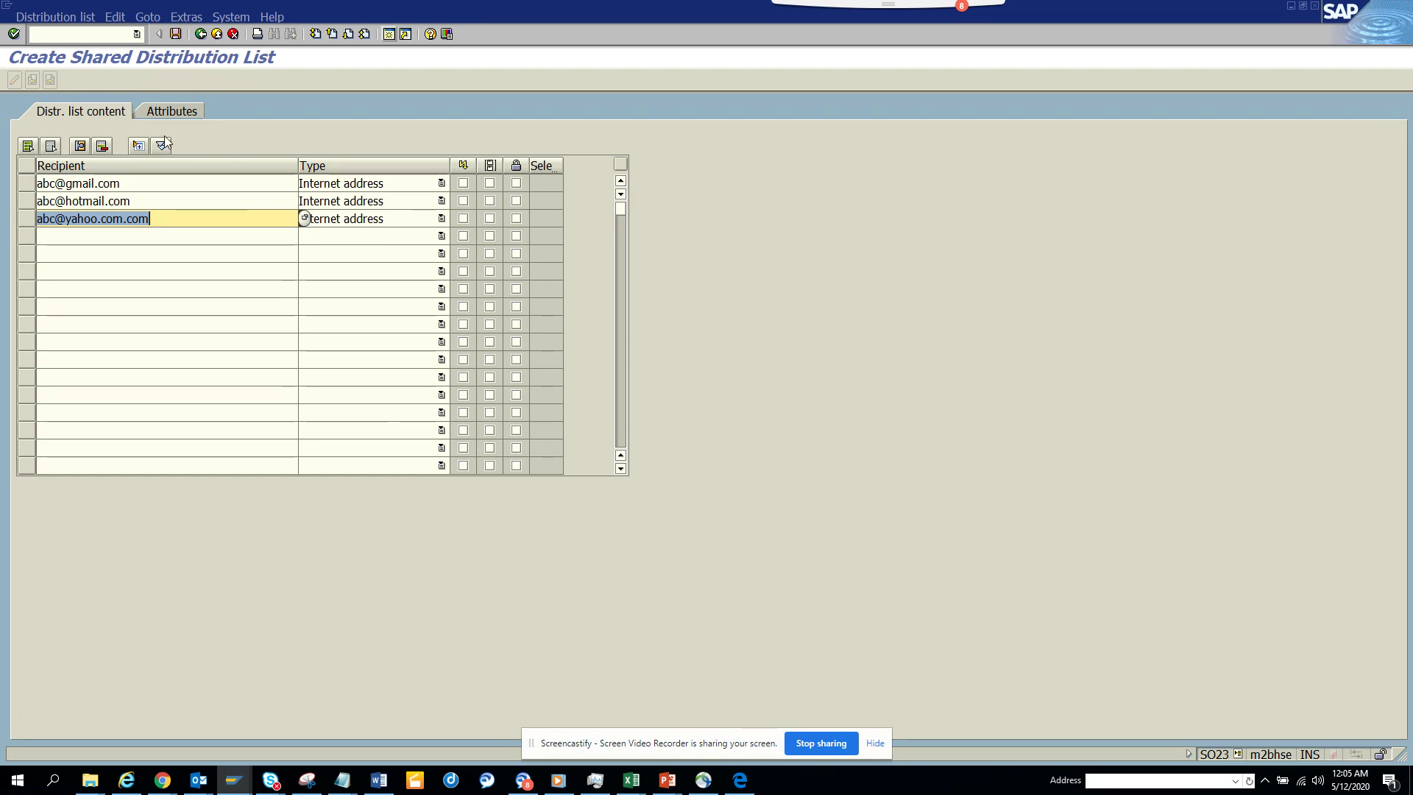
pyautogui.click(176, 35)
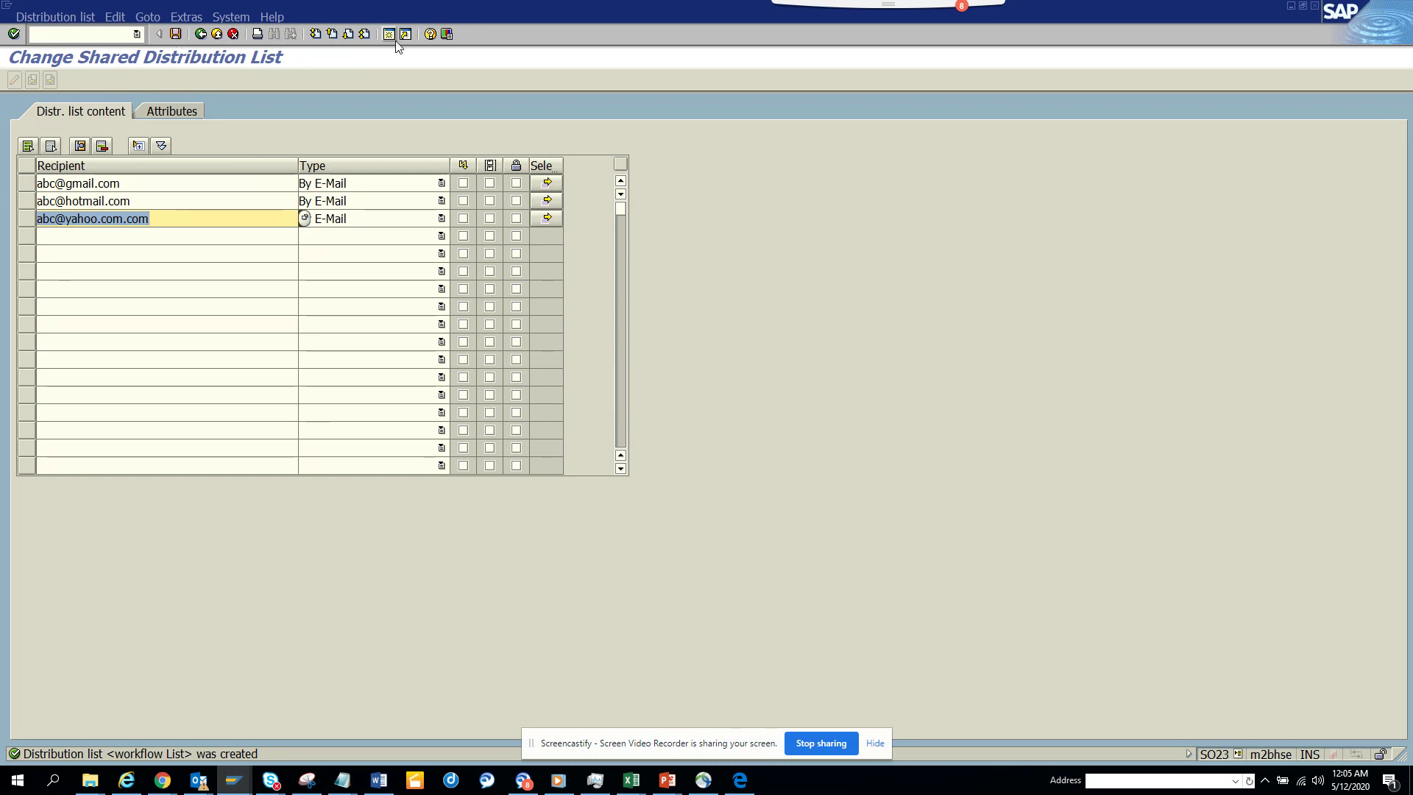
pyautogui.press('Return')
# - Open SM36 and name the new background job ZTEST
pyautogui.press('F3')
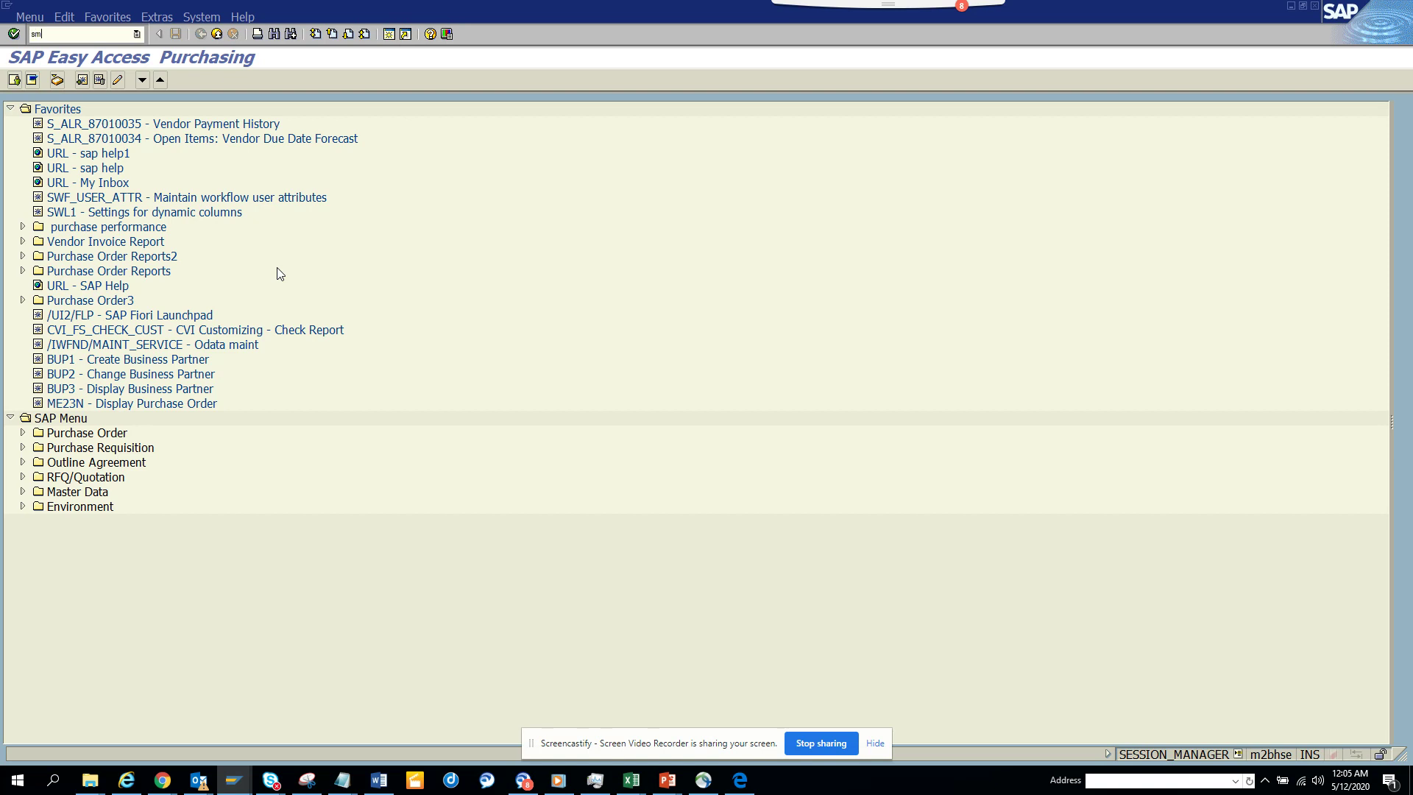
pyautogui.press('Return')
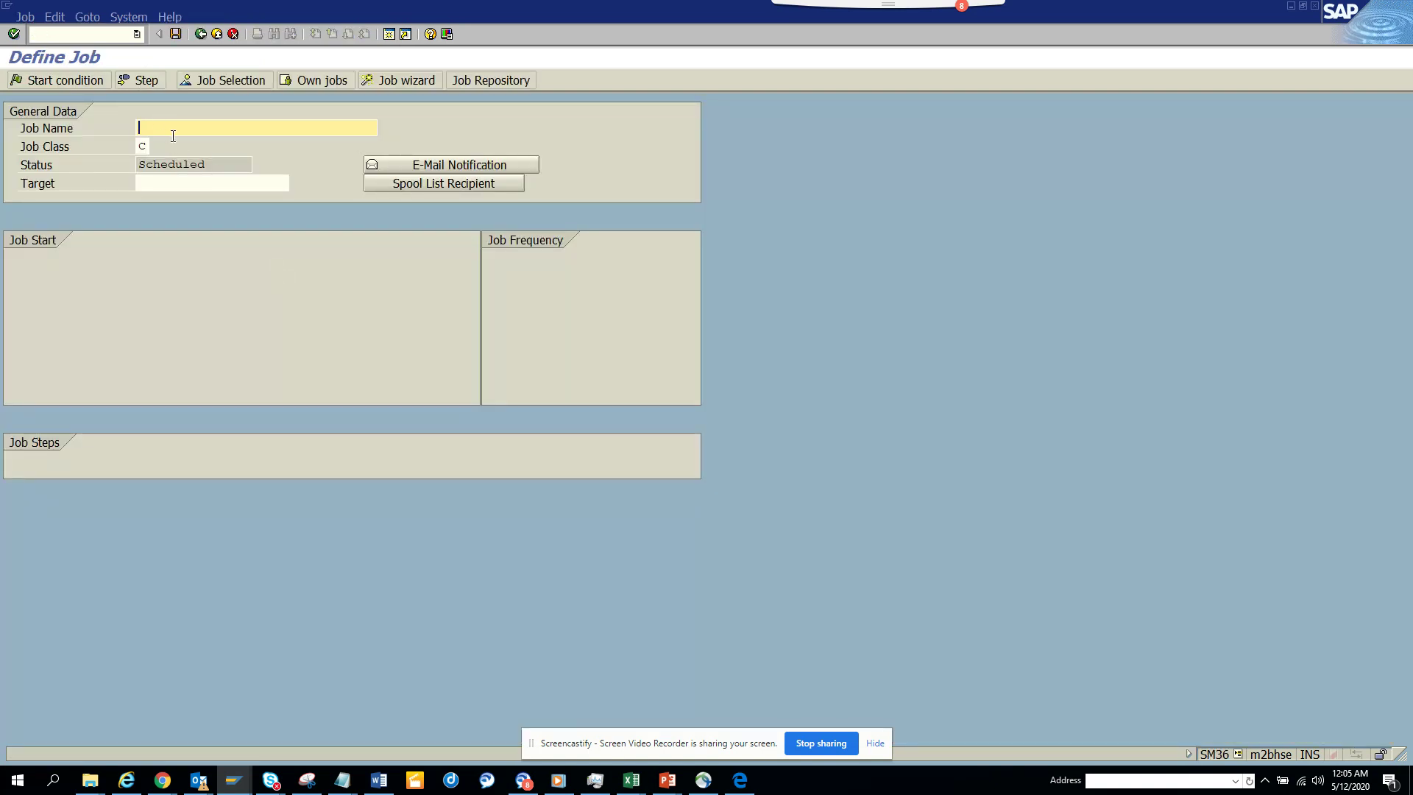
pyautogui.write('ztest')
pyautogui.click(151, 81)
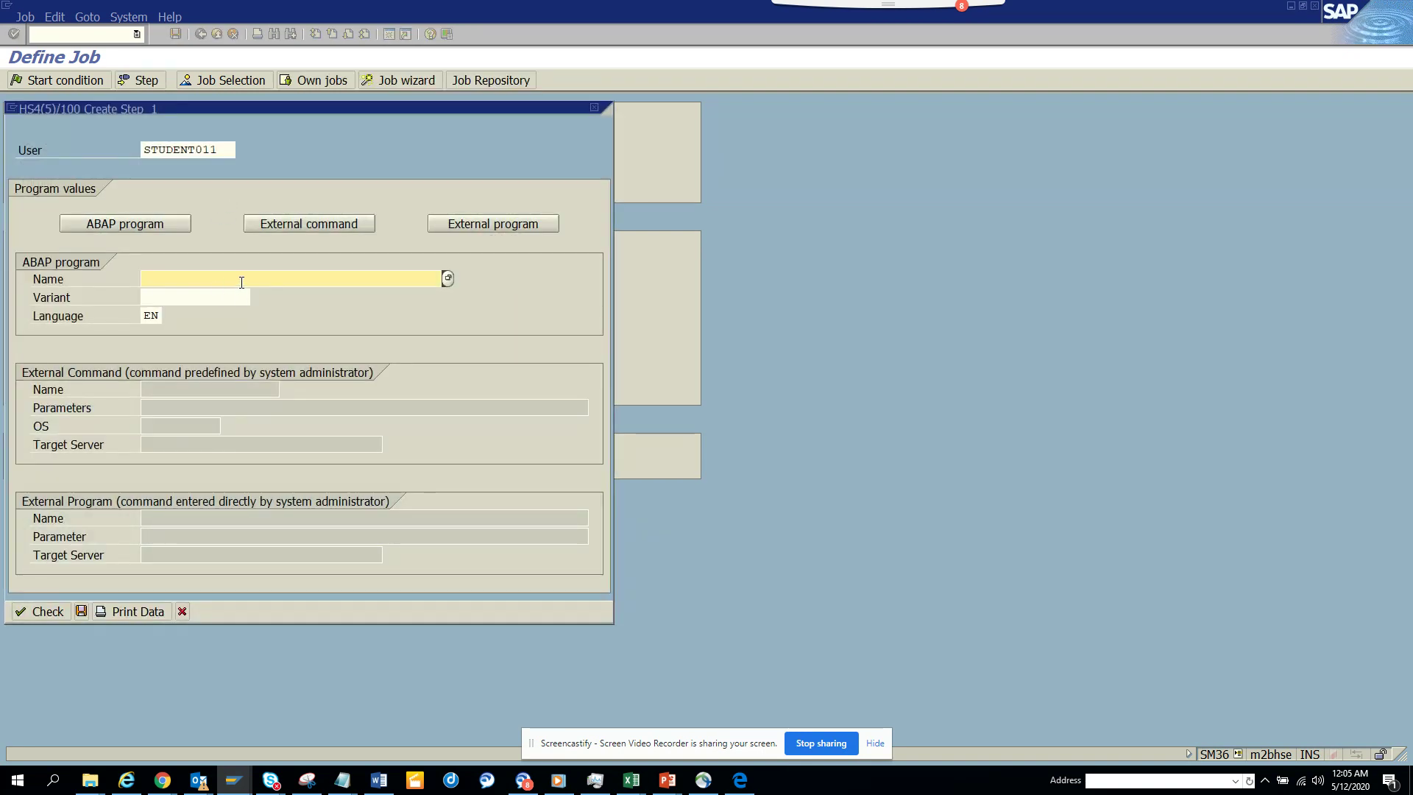
# - Define step 1 running ABAP program RSWUWFML2 under user SAP_WFRT and save it
pyautogui.write('rsw')
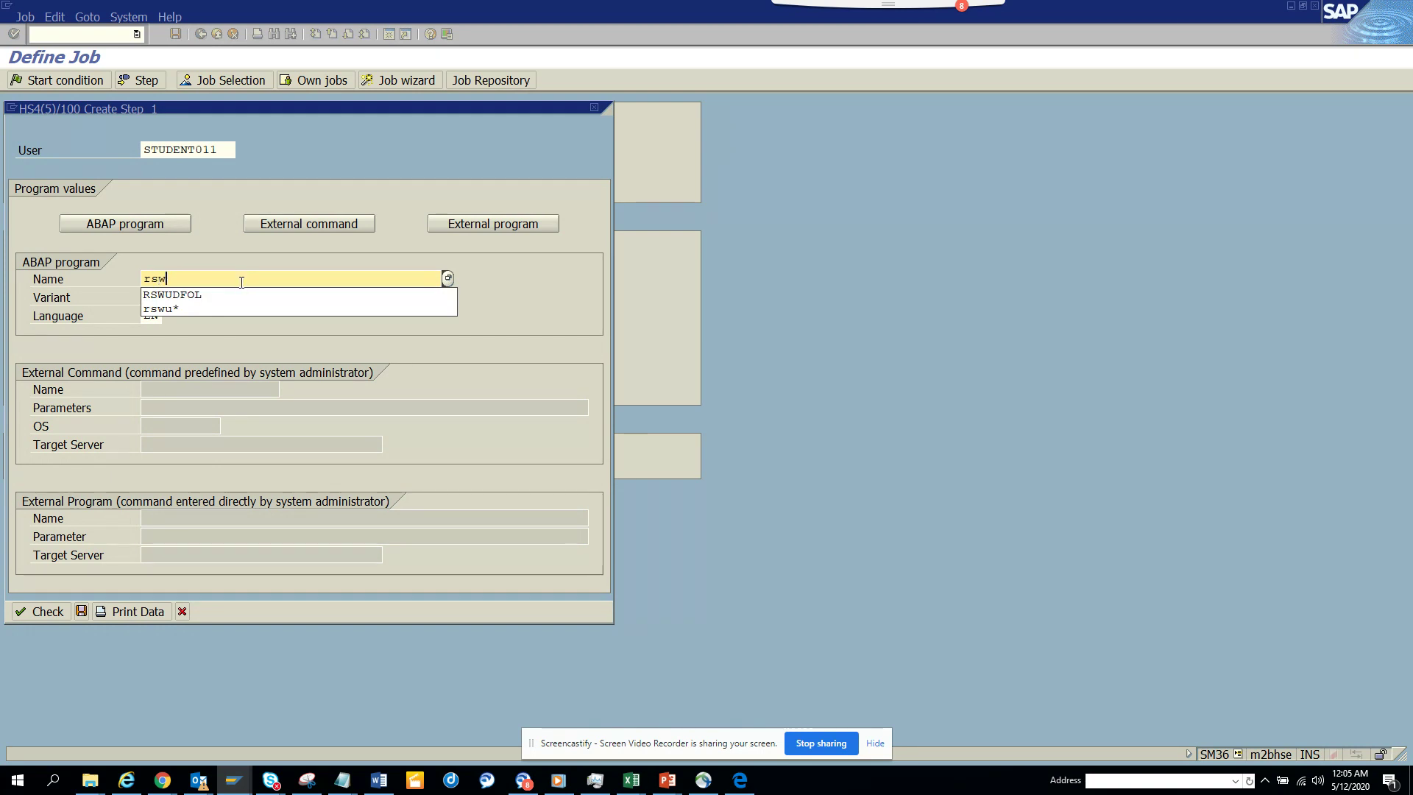
pyautogui.write('uw')
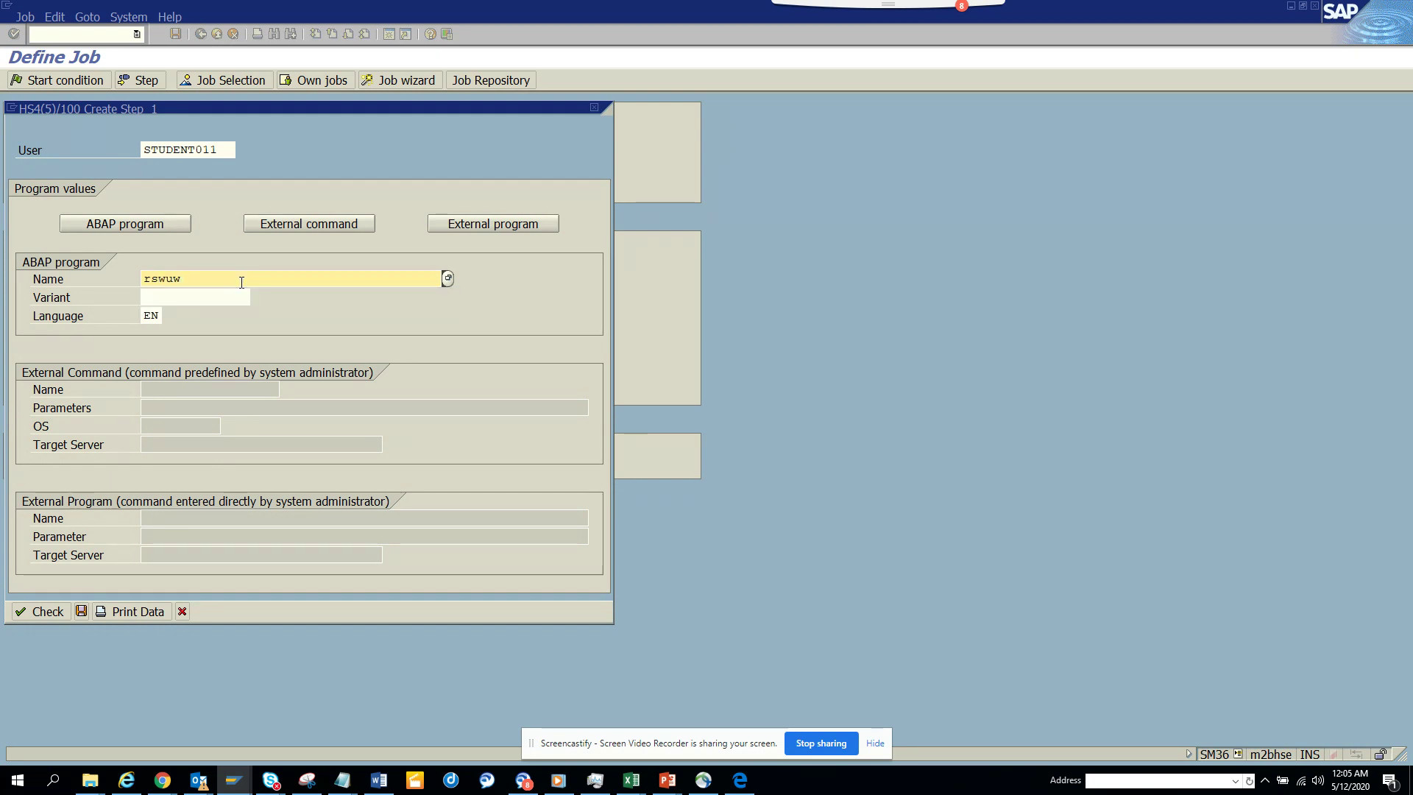
pyautogui.write('fml2')
pyautogui.click(237, 292)
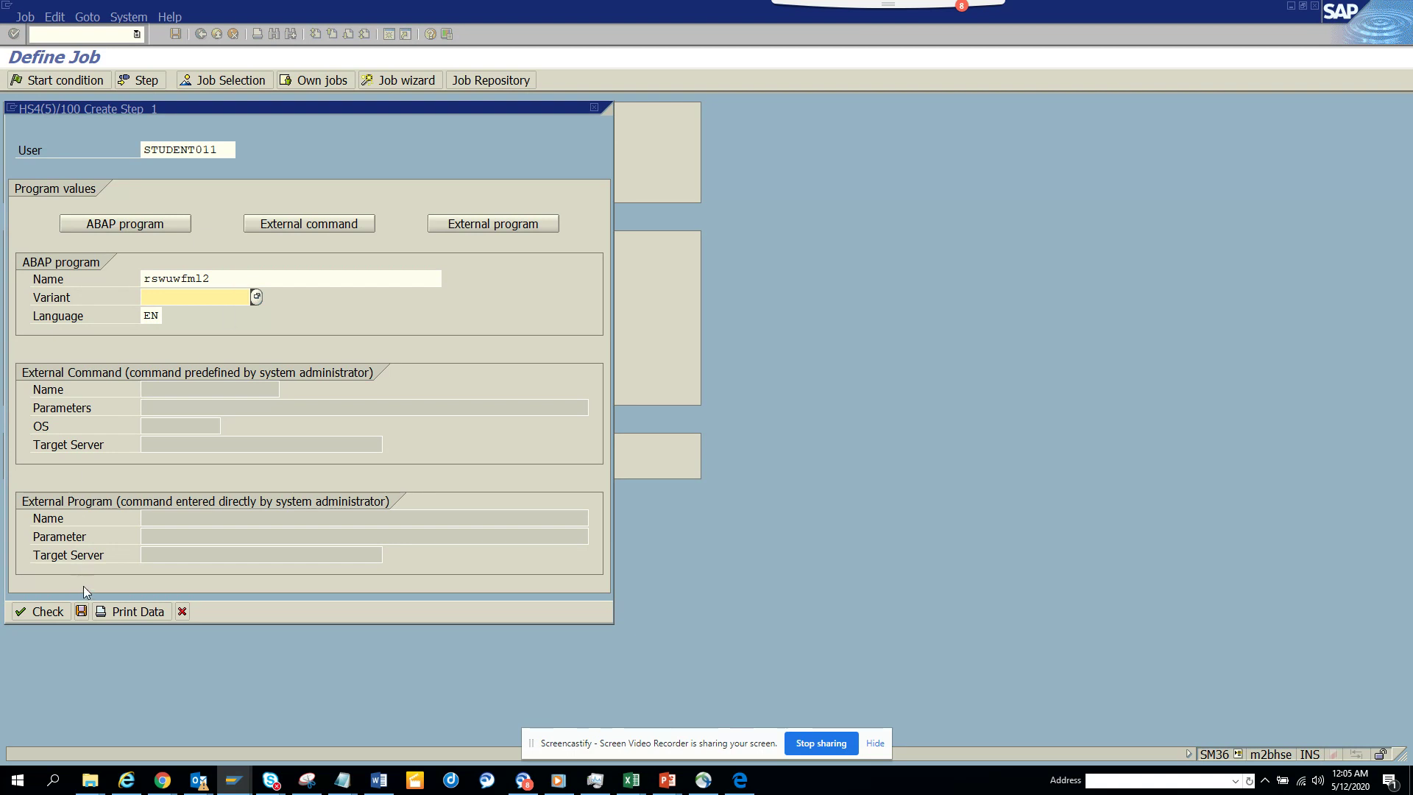
pyautogui.doubleClick(217, 145)
pyautogui.write('sa')
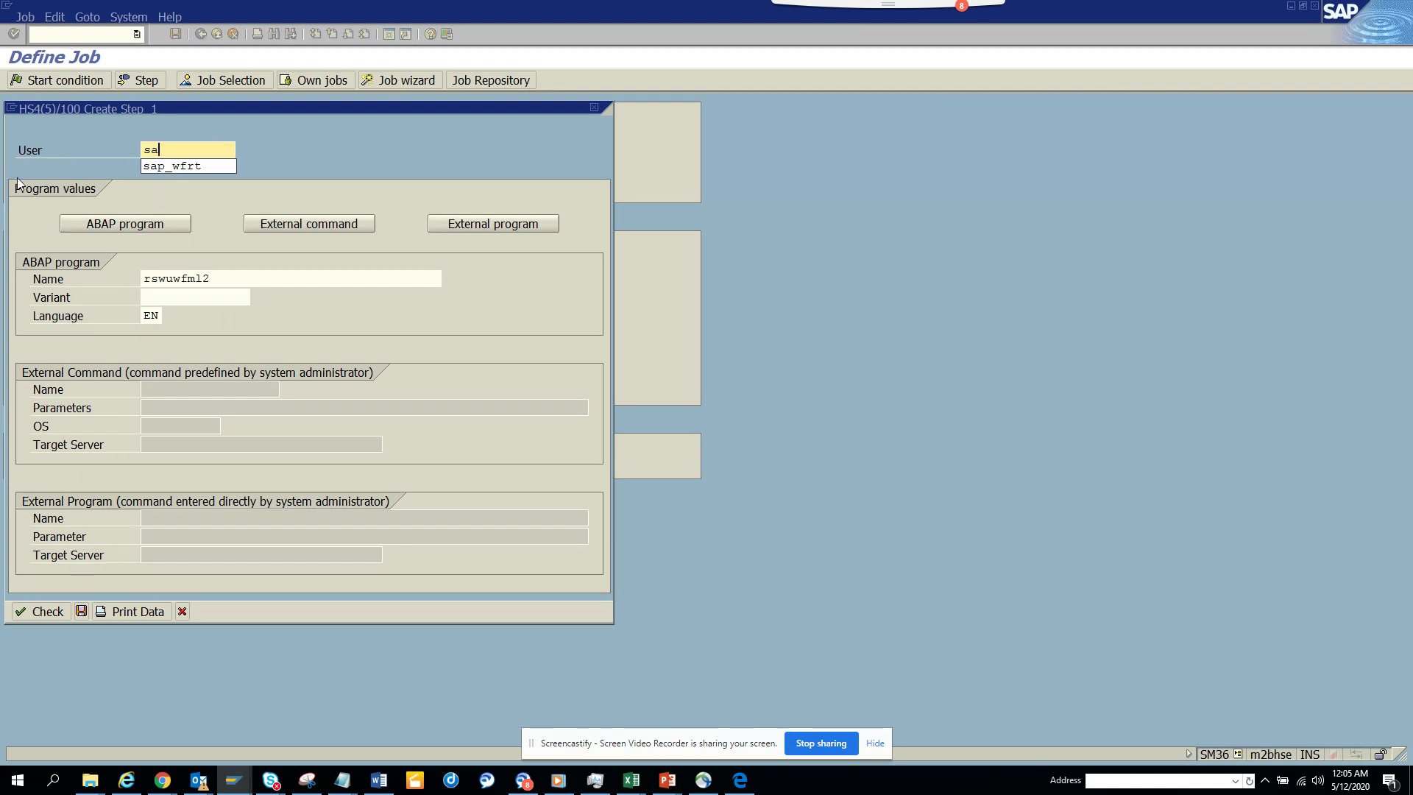
pyautogui.click(164, 166)
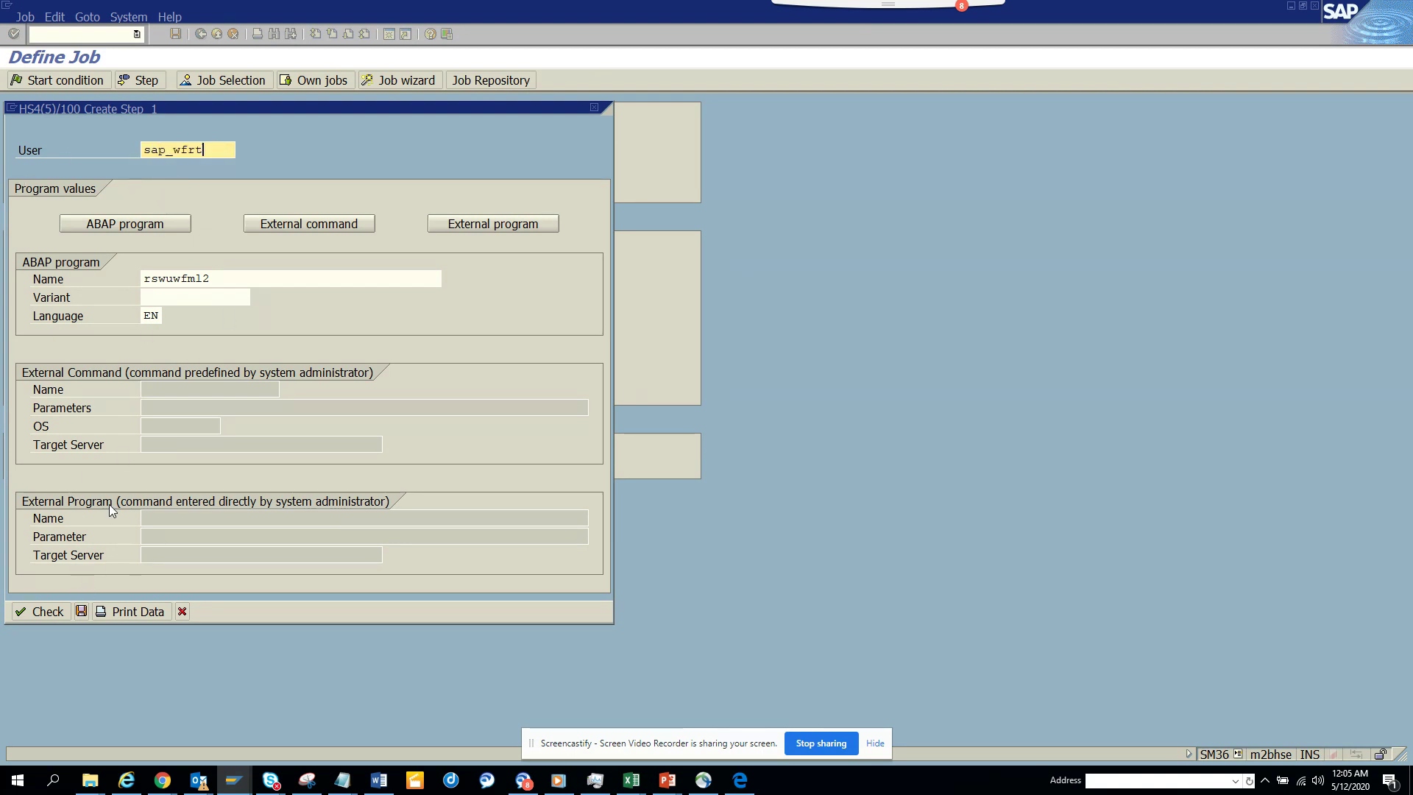
pyautogui.click(81, 612)
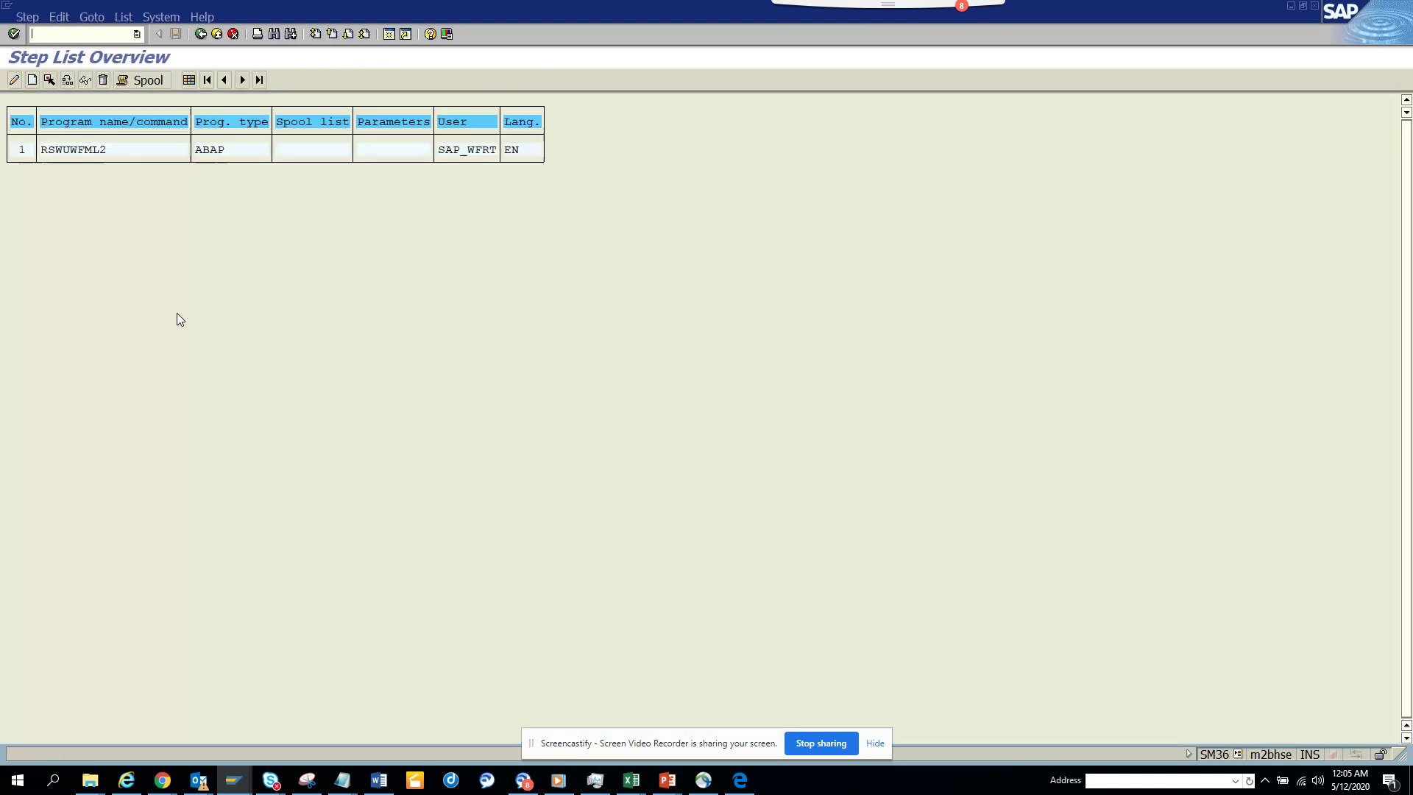
pyautogui.click(201, 34)
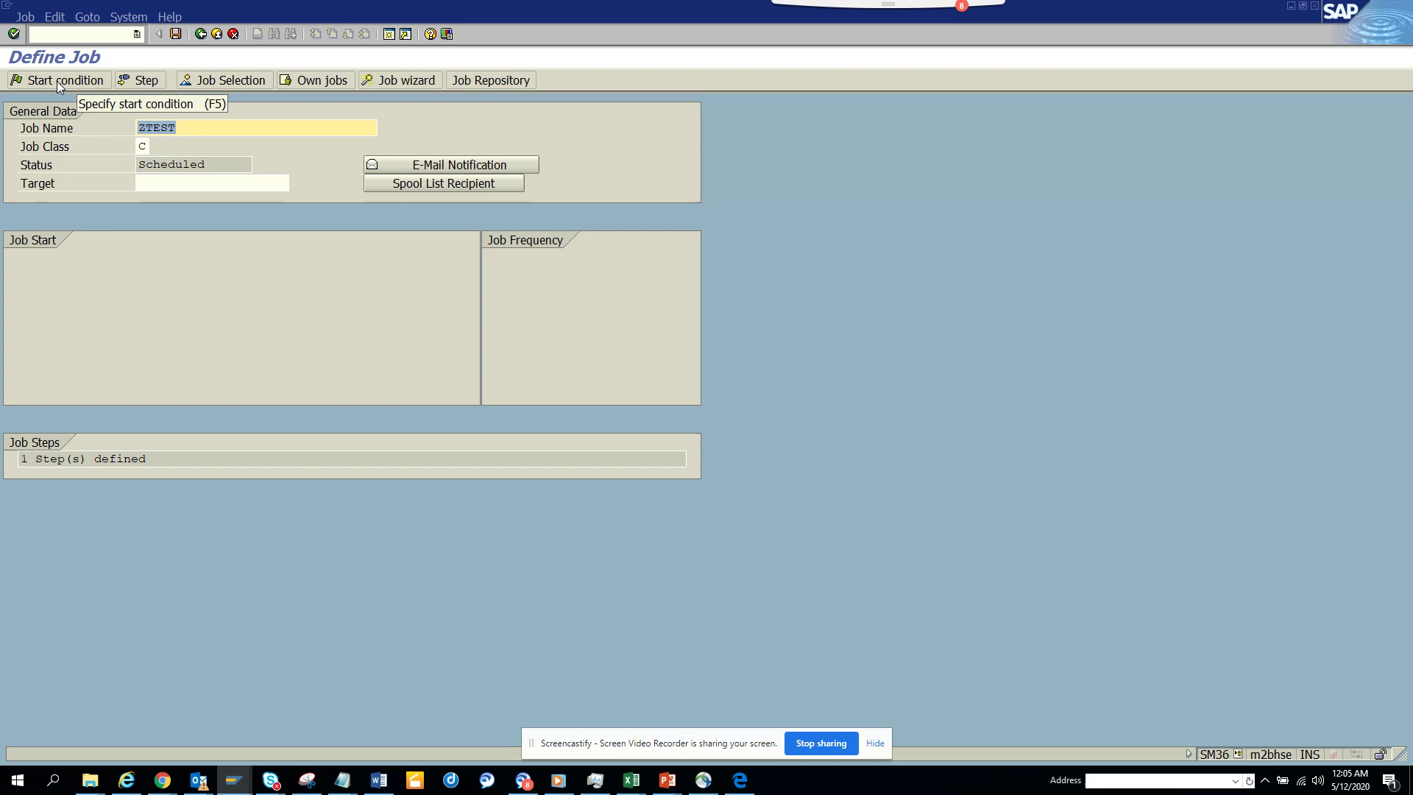
# - Choose distribution list ZTEST133 (workflow List) as job ZTEST's spool list recipient
pyautogui.click(463, 182)
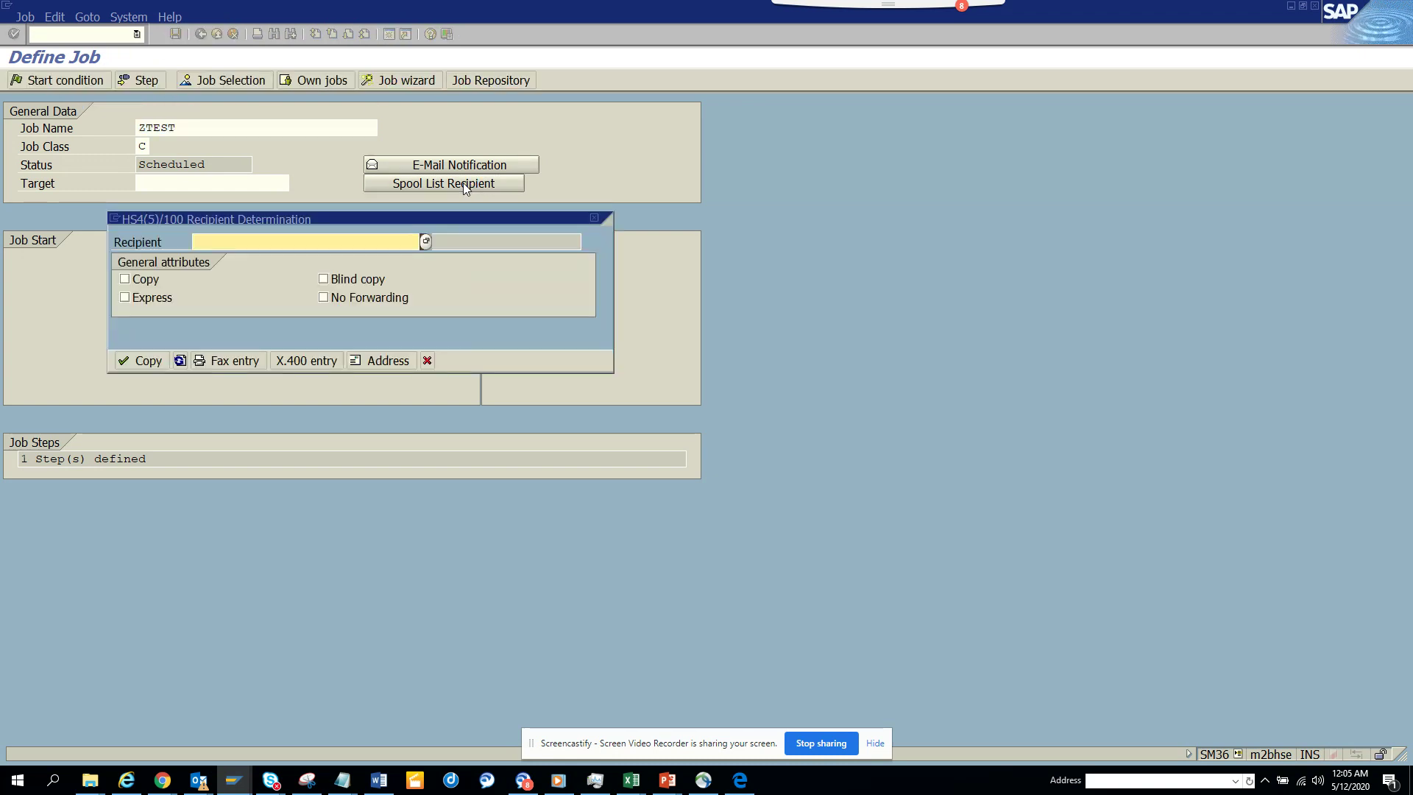
pyautogui.click(426, 243)
pyautogui.click(268, 301)
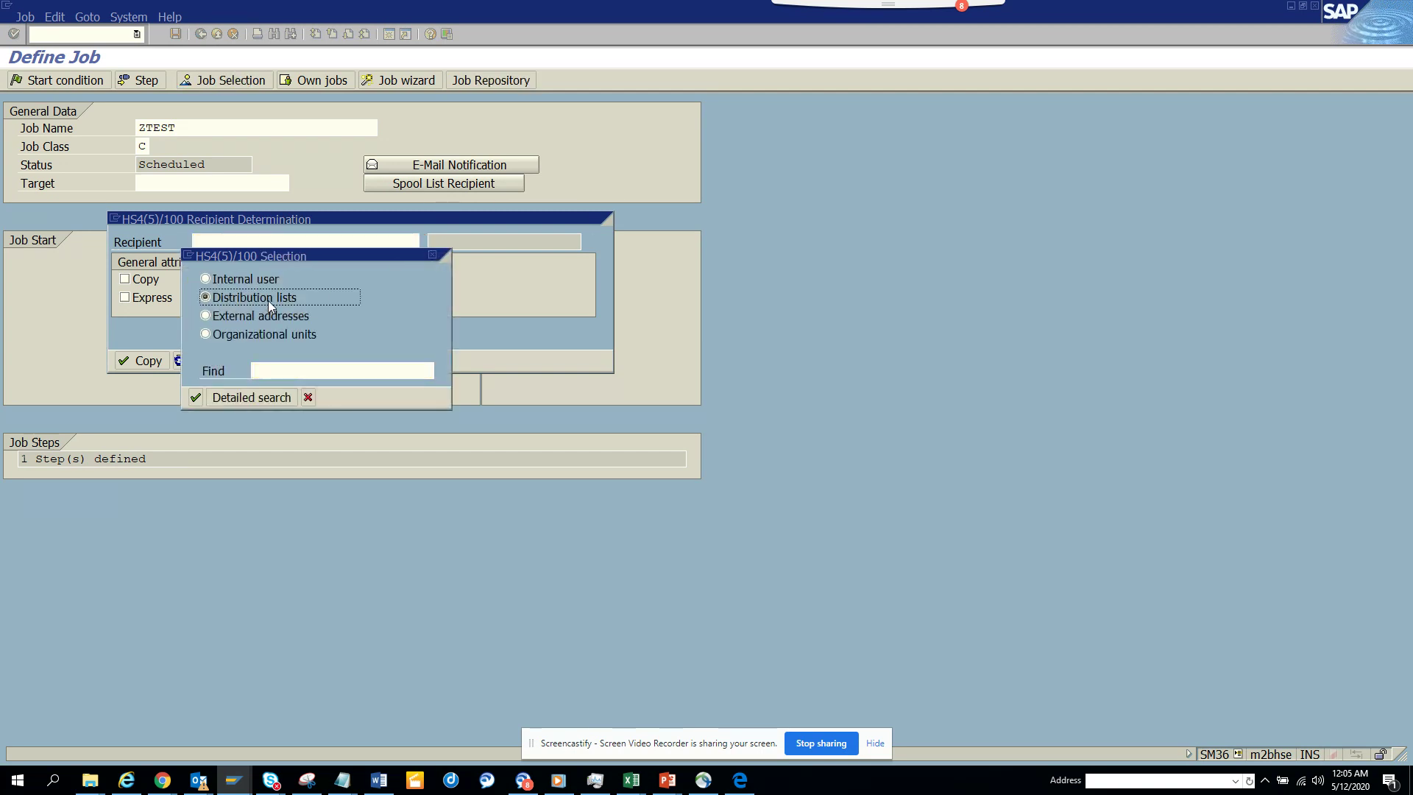
pyautogui.click(196, 398)
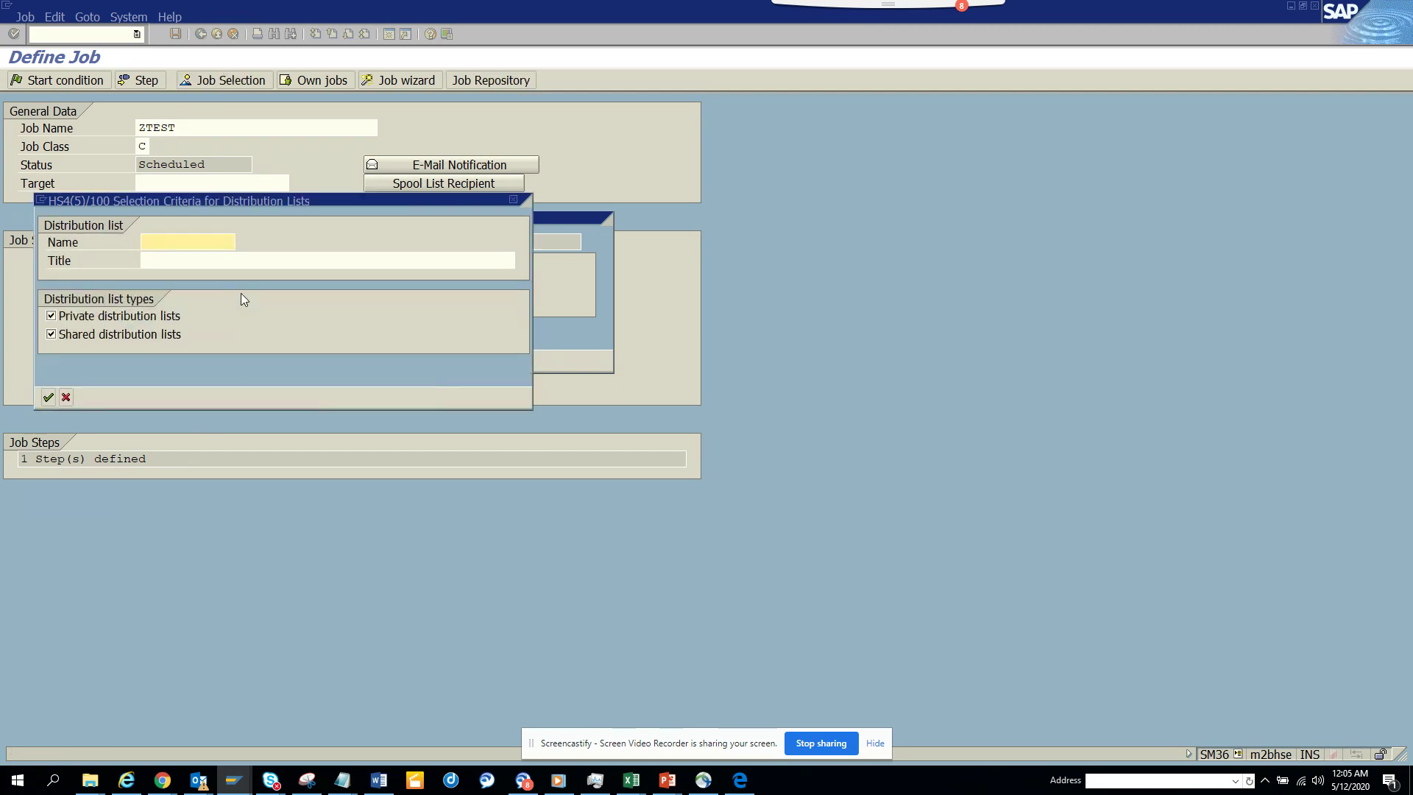
pyautogui.click(48, 398)
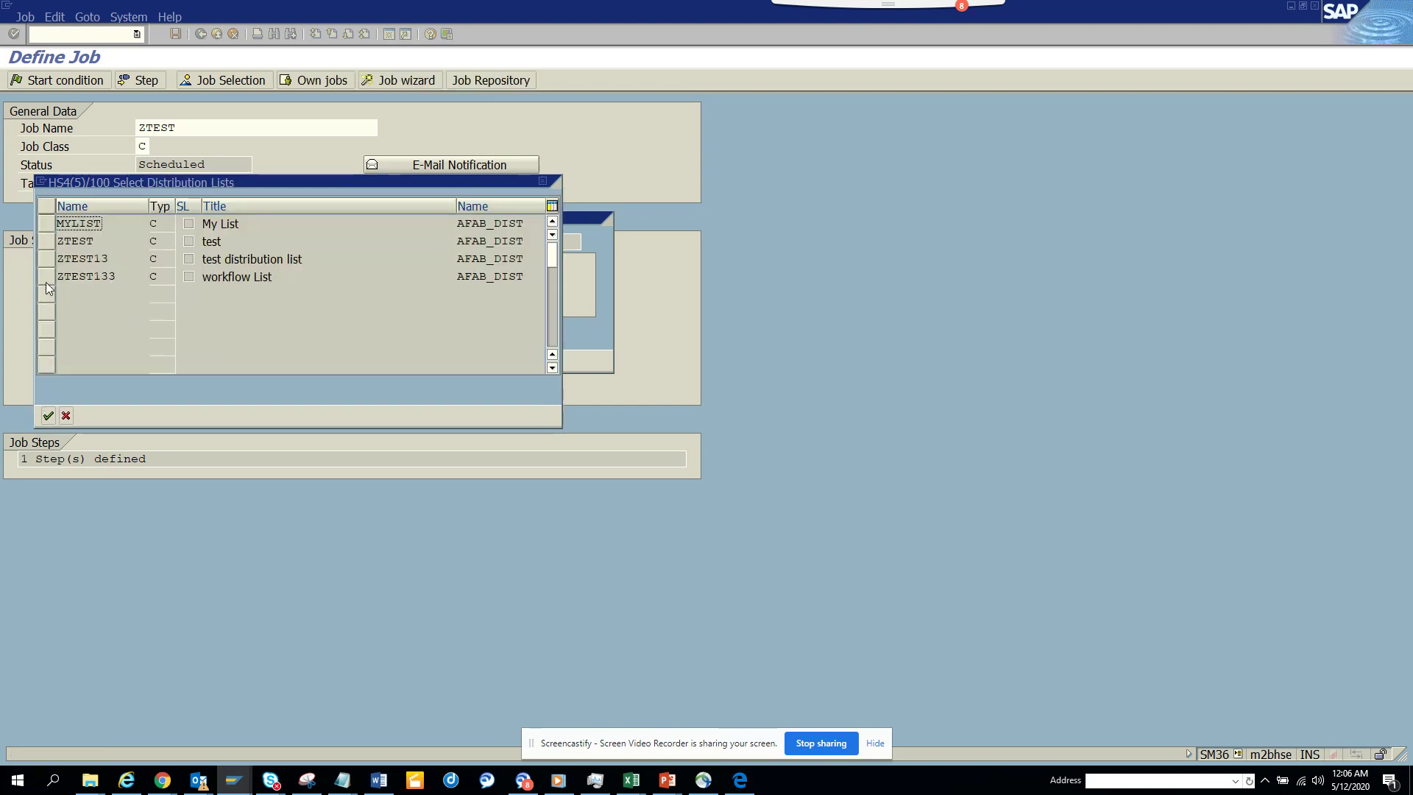
pyautogui.click(46, 276)
pyautogui.click(47, 420)
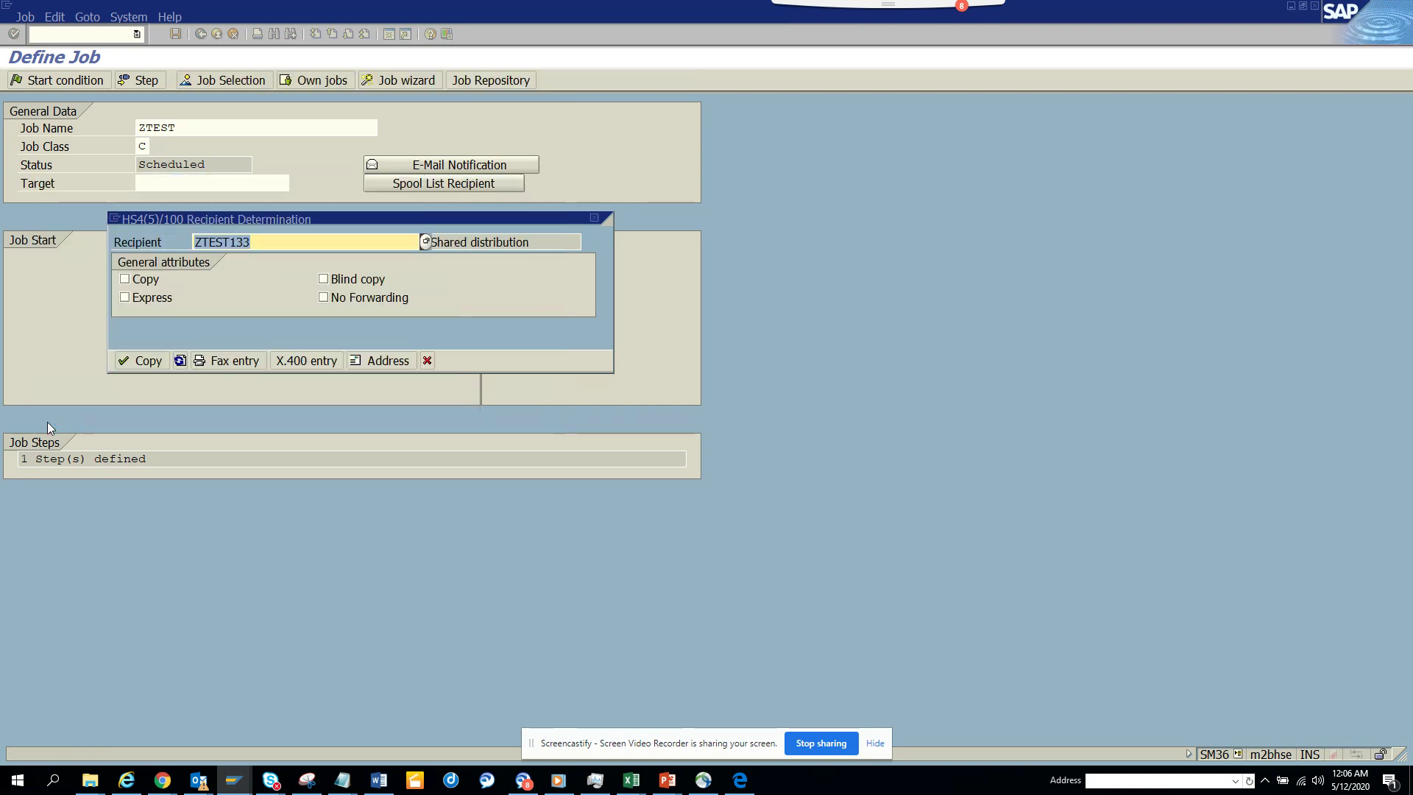
pyautogui.click(123, 361)
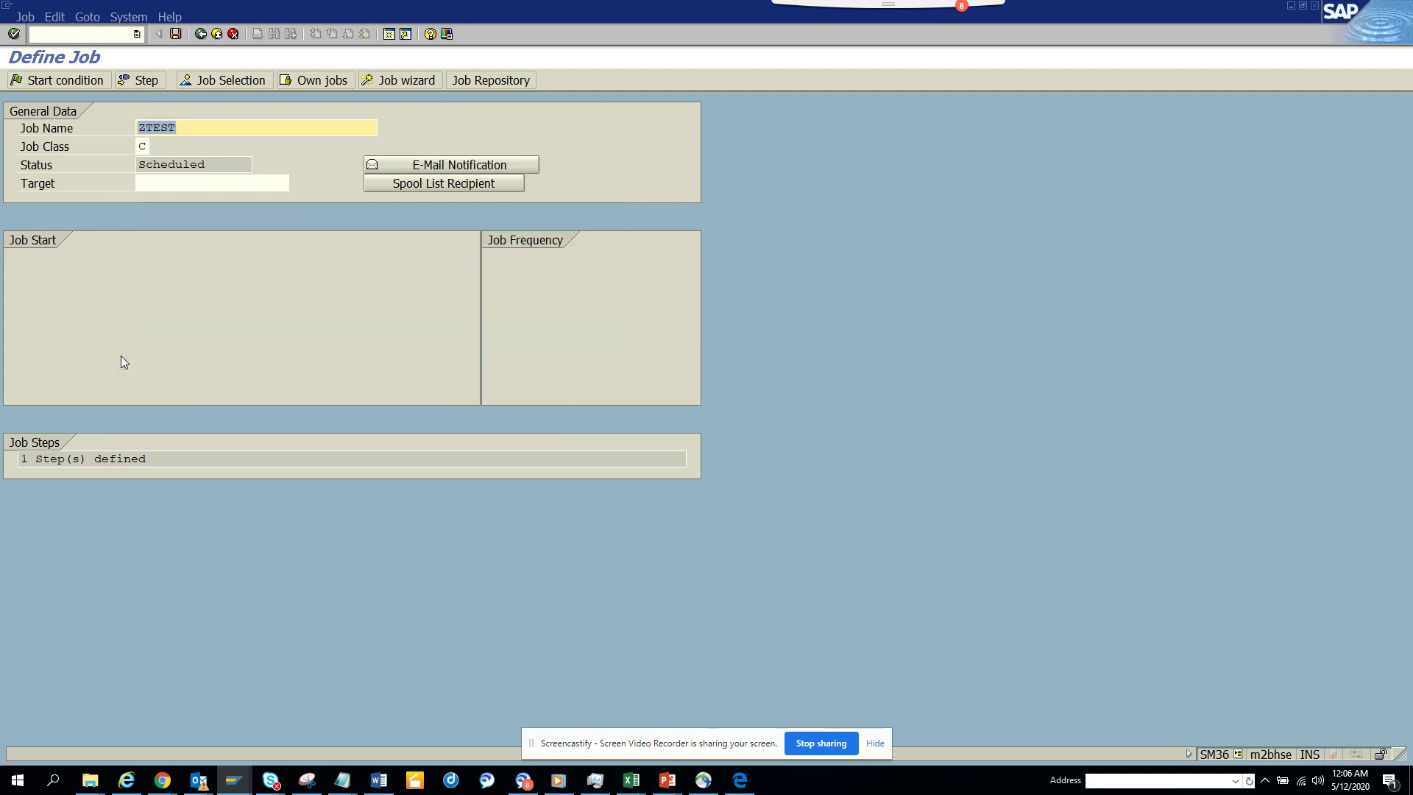
# - Give job ZTEST an immediate start condition and save the job as Released
pyautogui.click(53, 81)
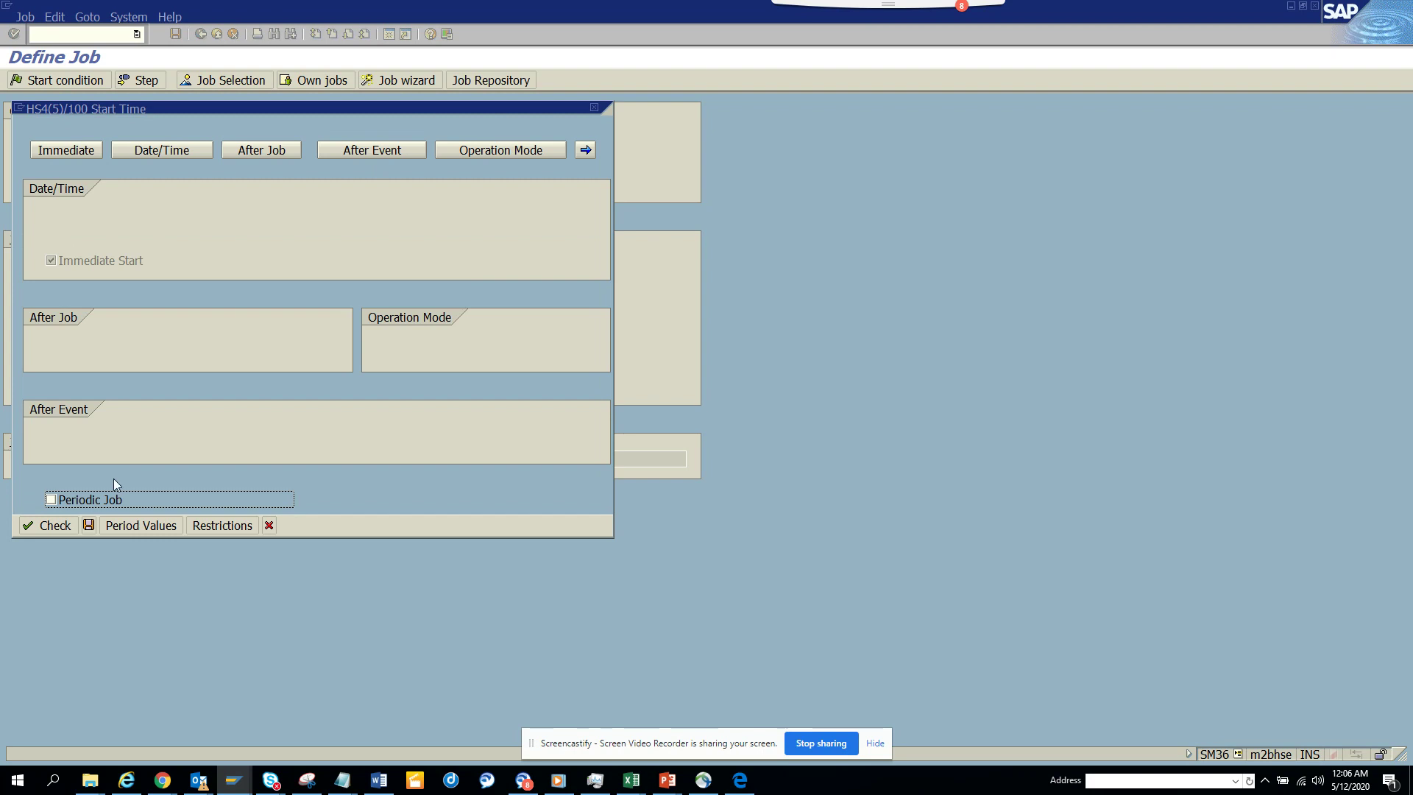
pyautogui.click(89, 524)
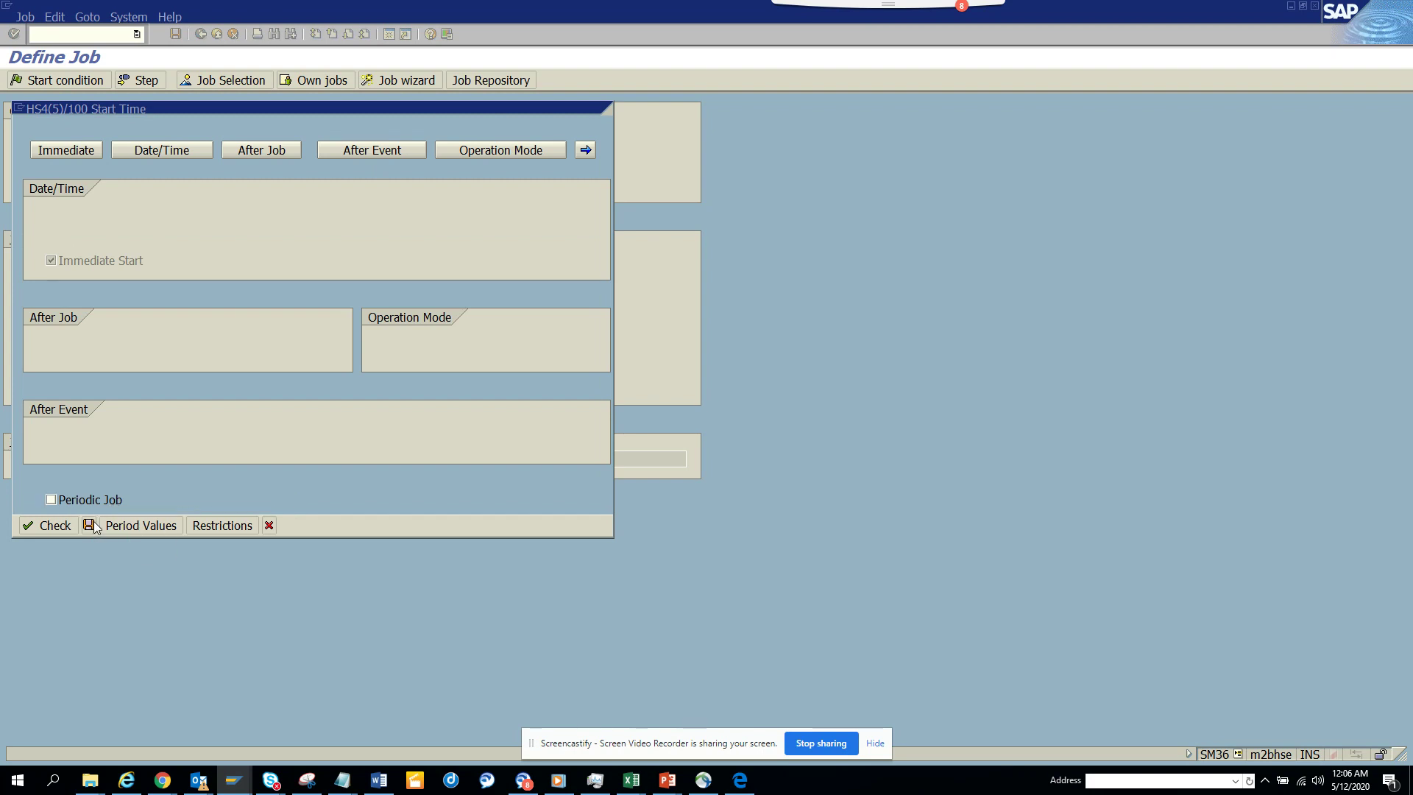
pyautogui.click(176, 34)
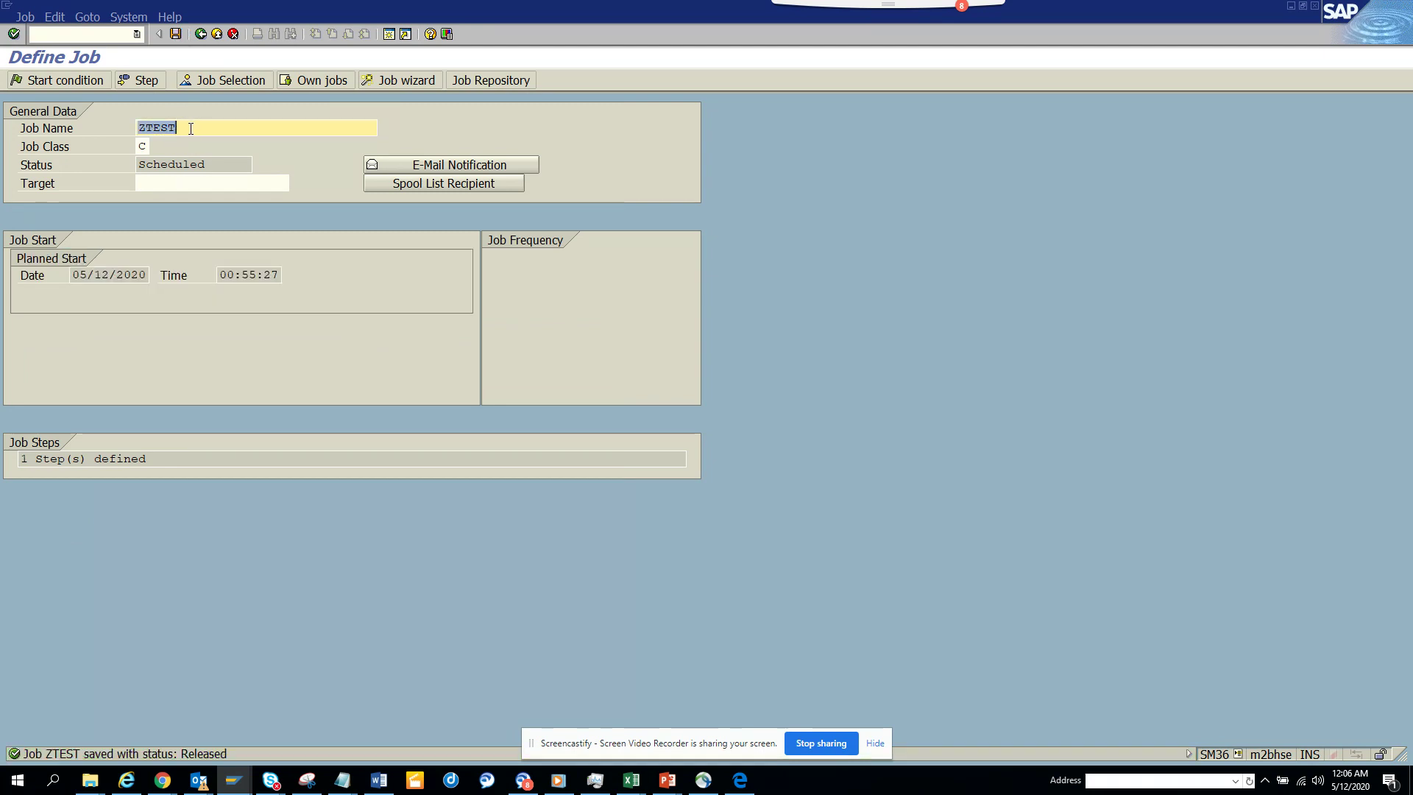
pyautogui.click(39, 128)
# - List job ZTEST in Job Selection, including scheduled jobs
pyautogui.click(222, 80)
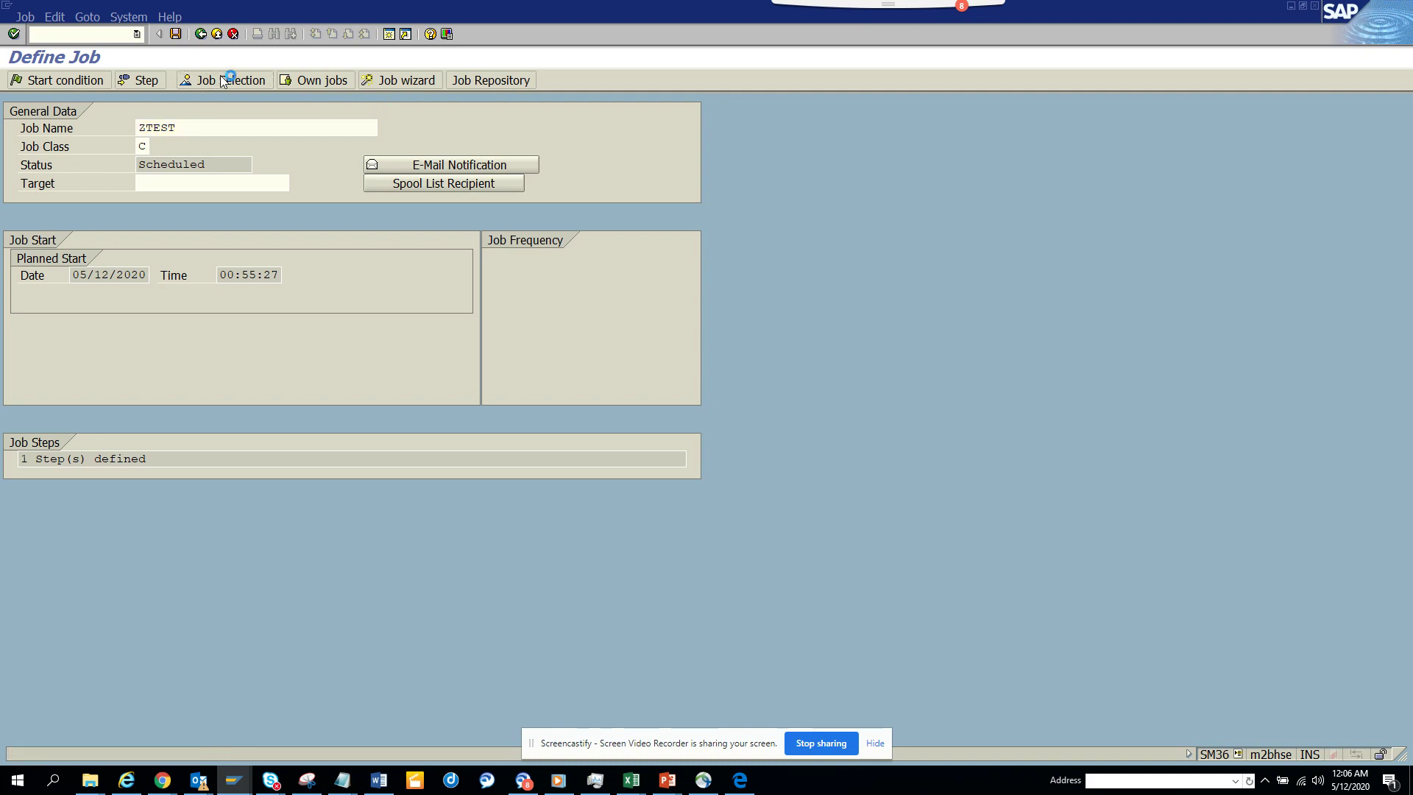
pyautogui.hotkey('ctrl', 'v')
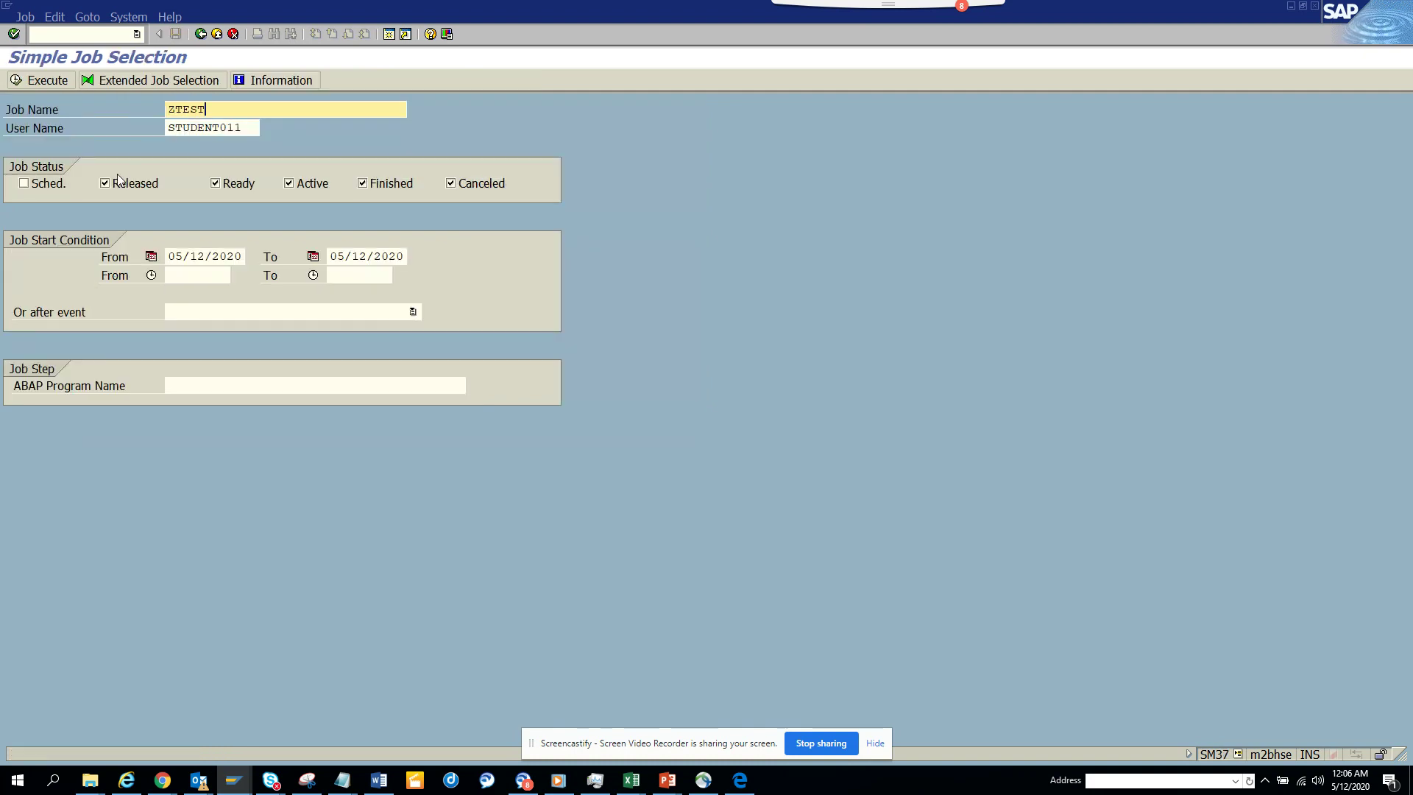
pyautogui.click(24, 184)
pyautogui.click(31, 80)
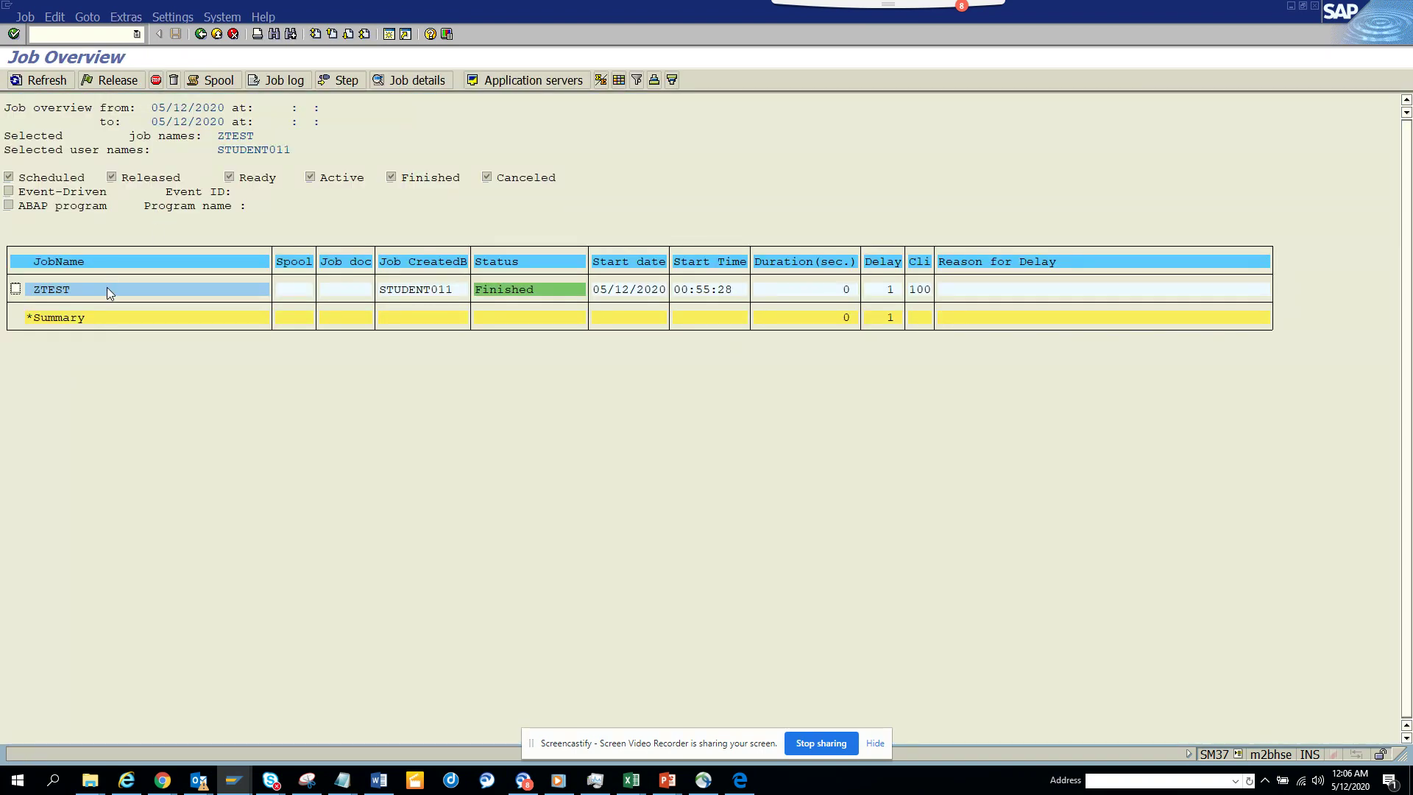
# - Open ZTEST's job log and read the long text of the step 001 message
pyautogui.click(289, 81)
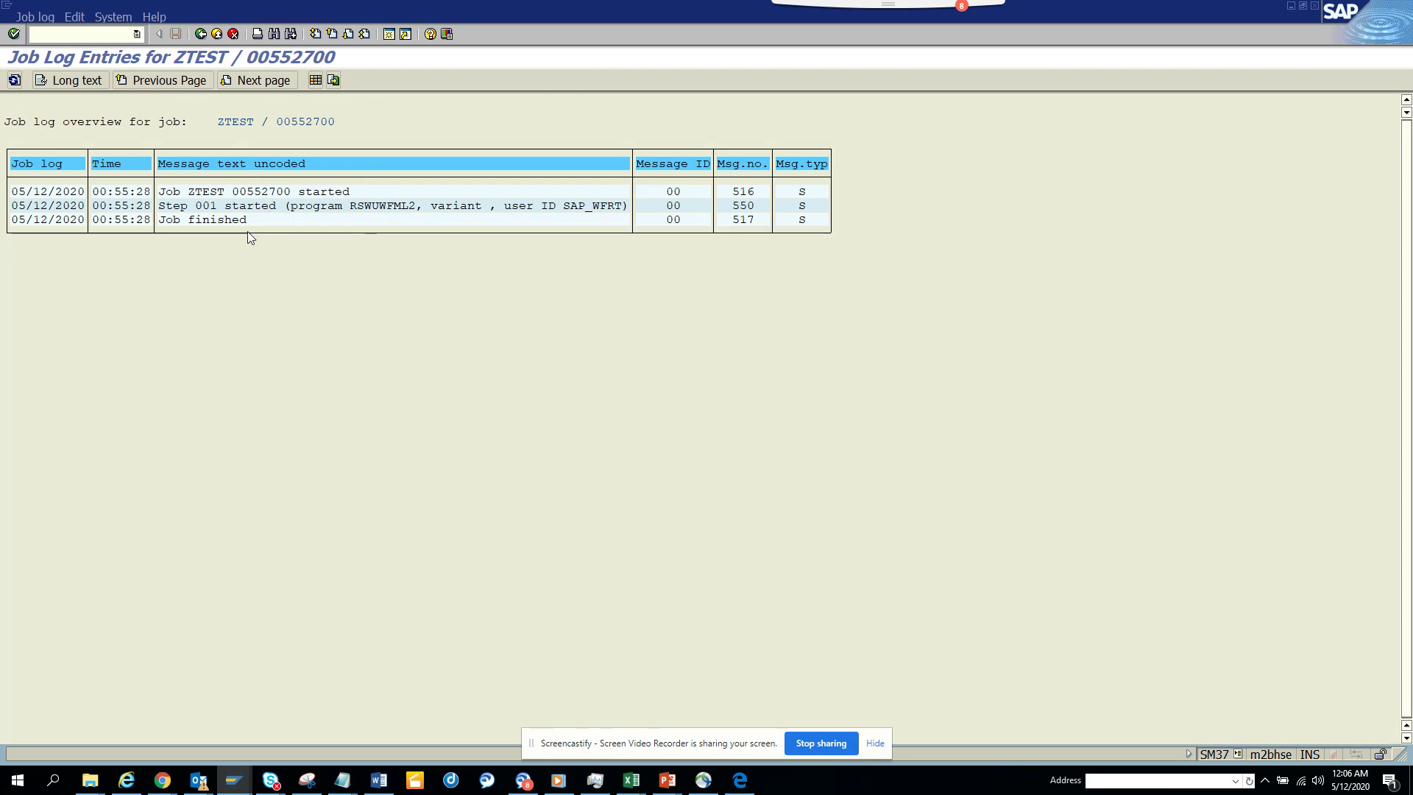
pyautogui.click(93, 81)
pyautogui.click(175, 209)
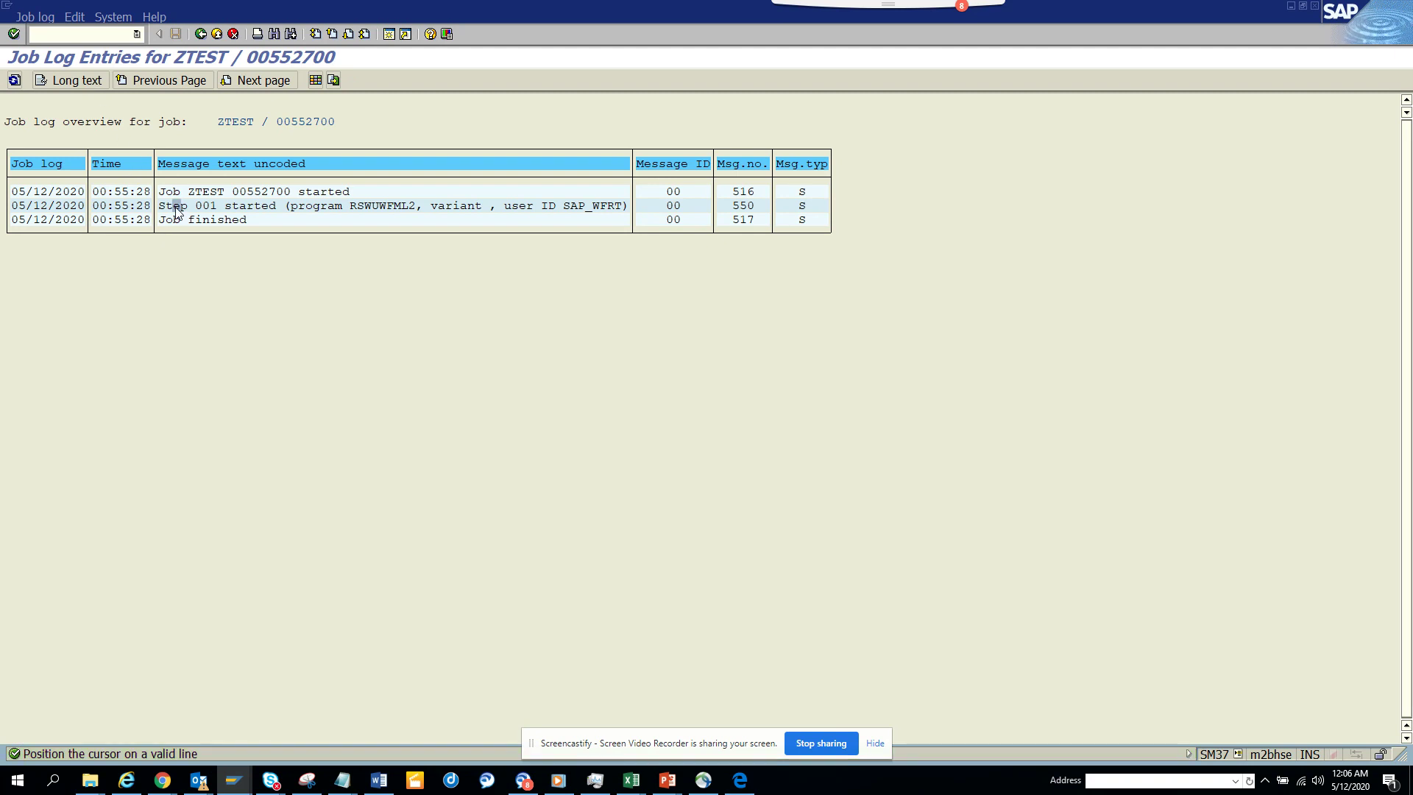
pyautogui.click(92, 83)
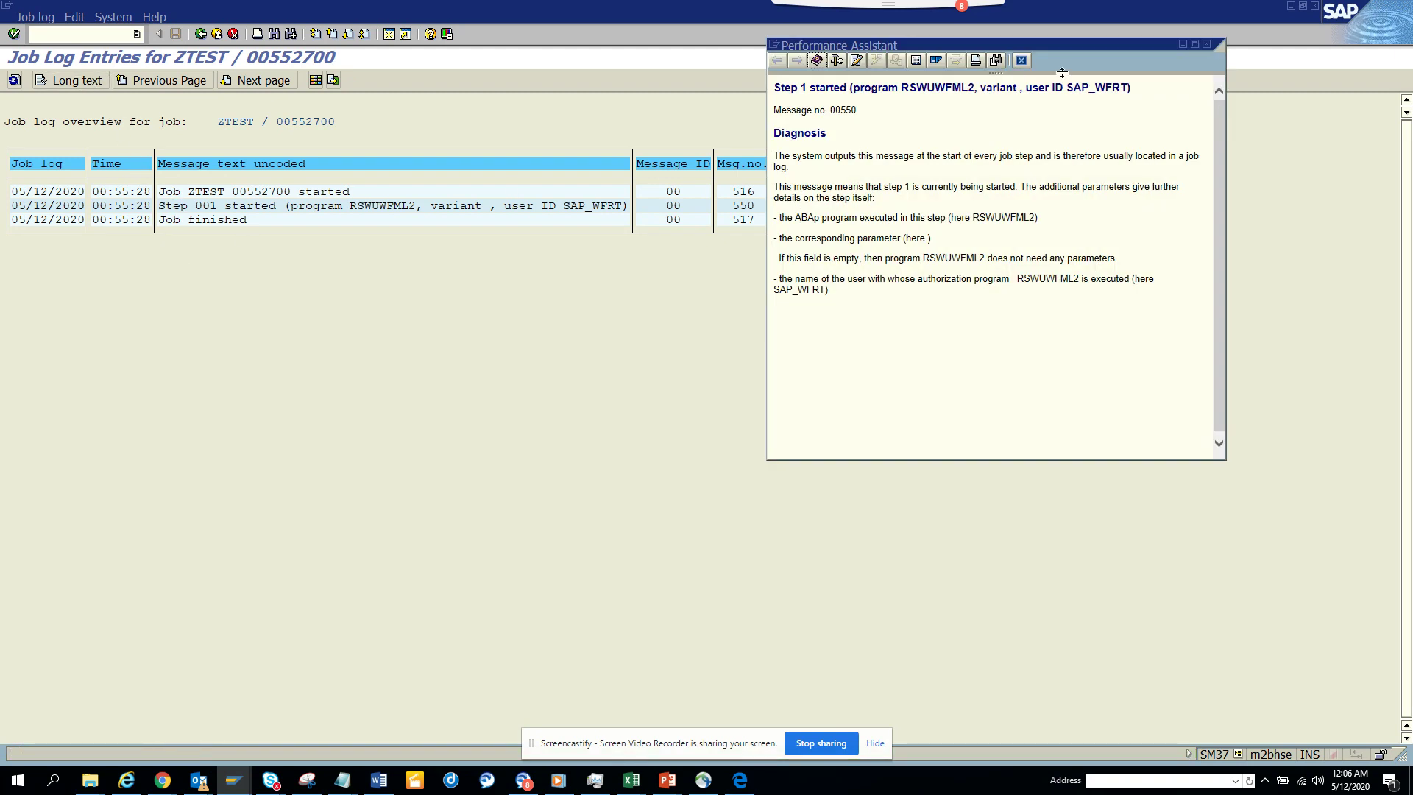
pyautogui.click(1020, 61)
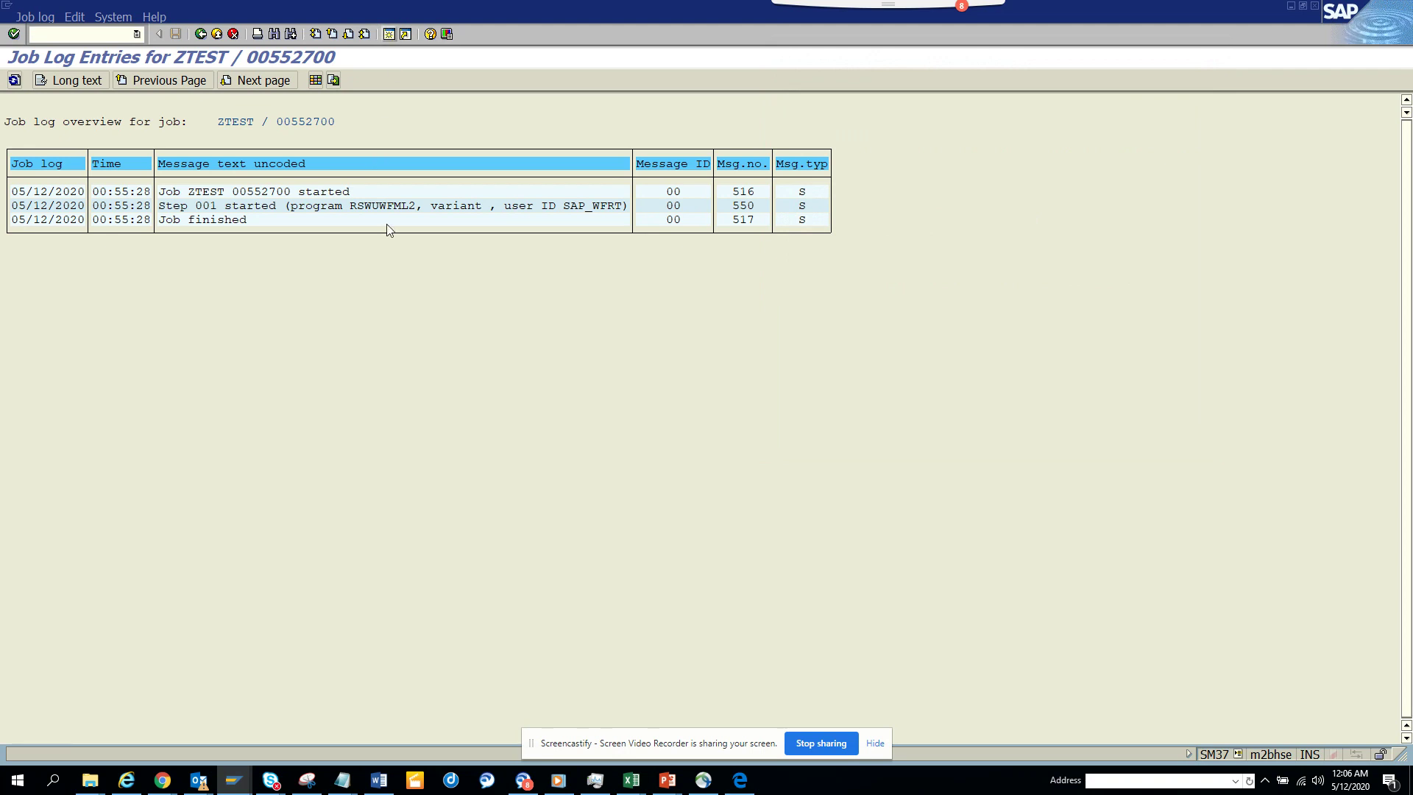
pyautogui.hotkey('shift', 'F3')
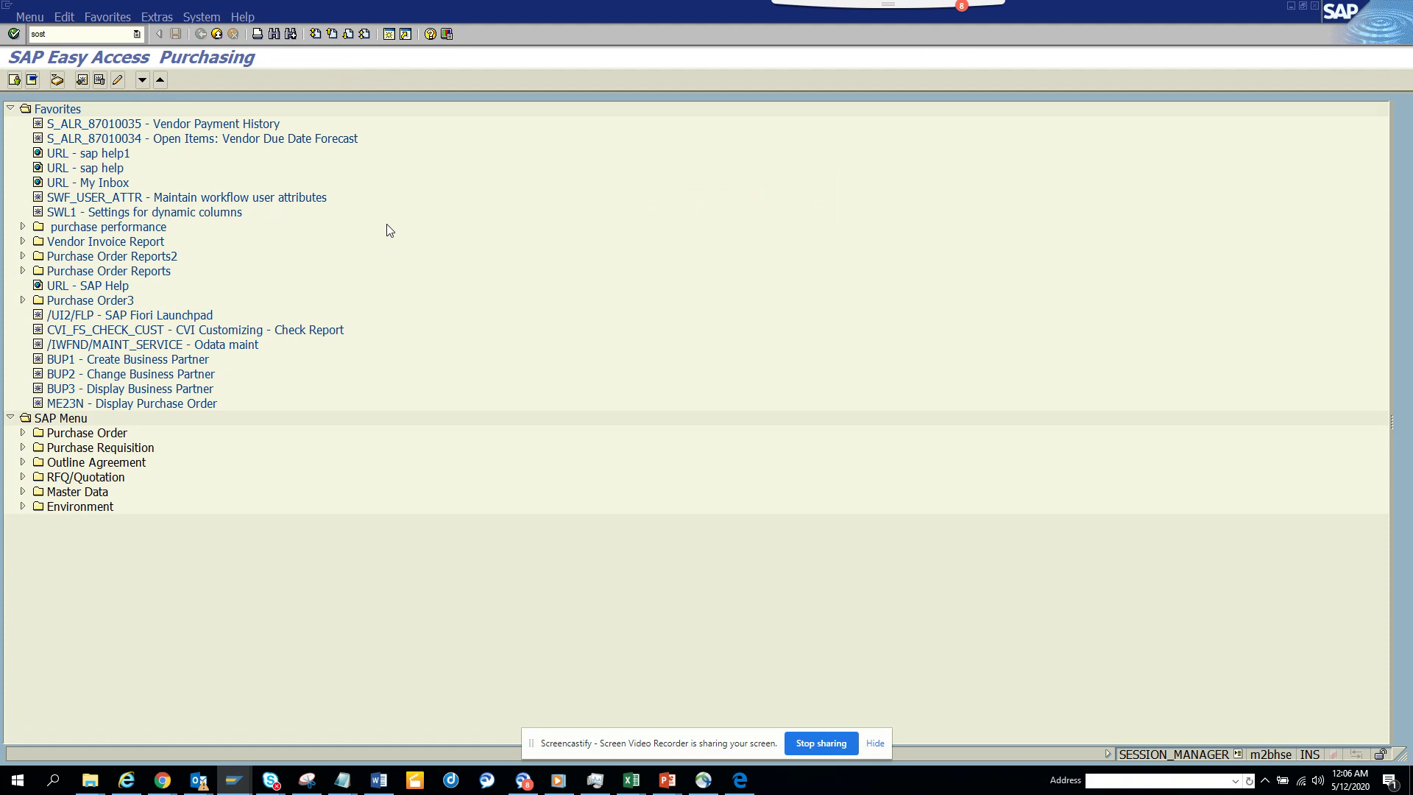
# - Check SOST for the waiting e-mail send requests, then open a new session
pyautogui.press('Return')
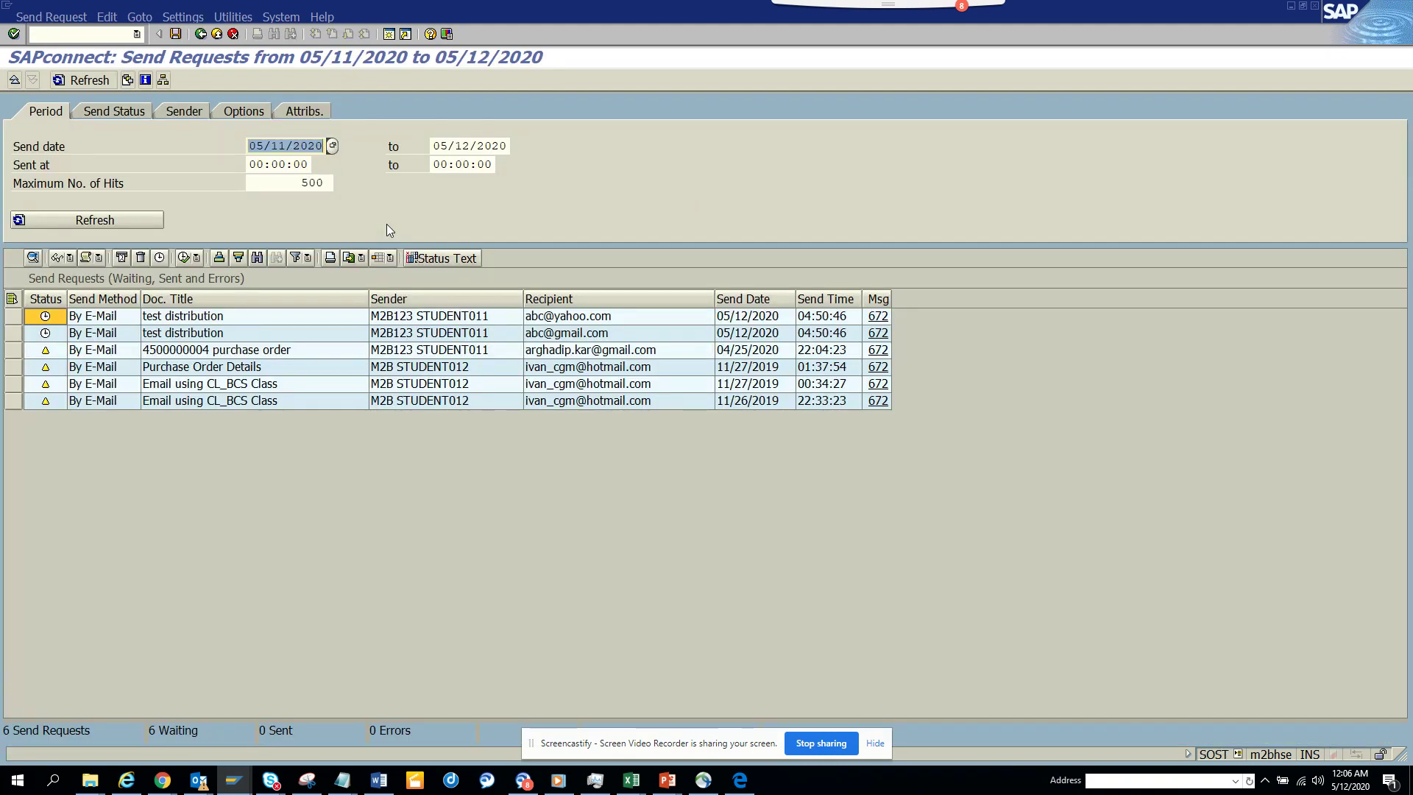
pyautogui.hotkey('alt', 'Tab')
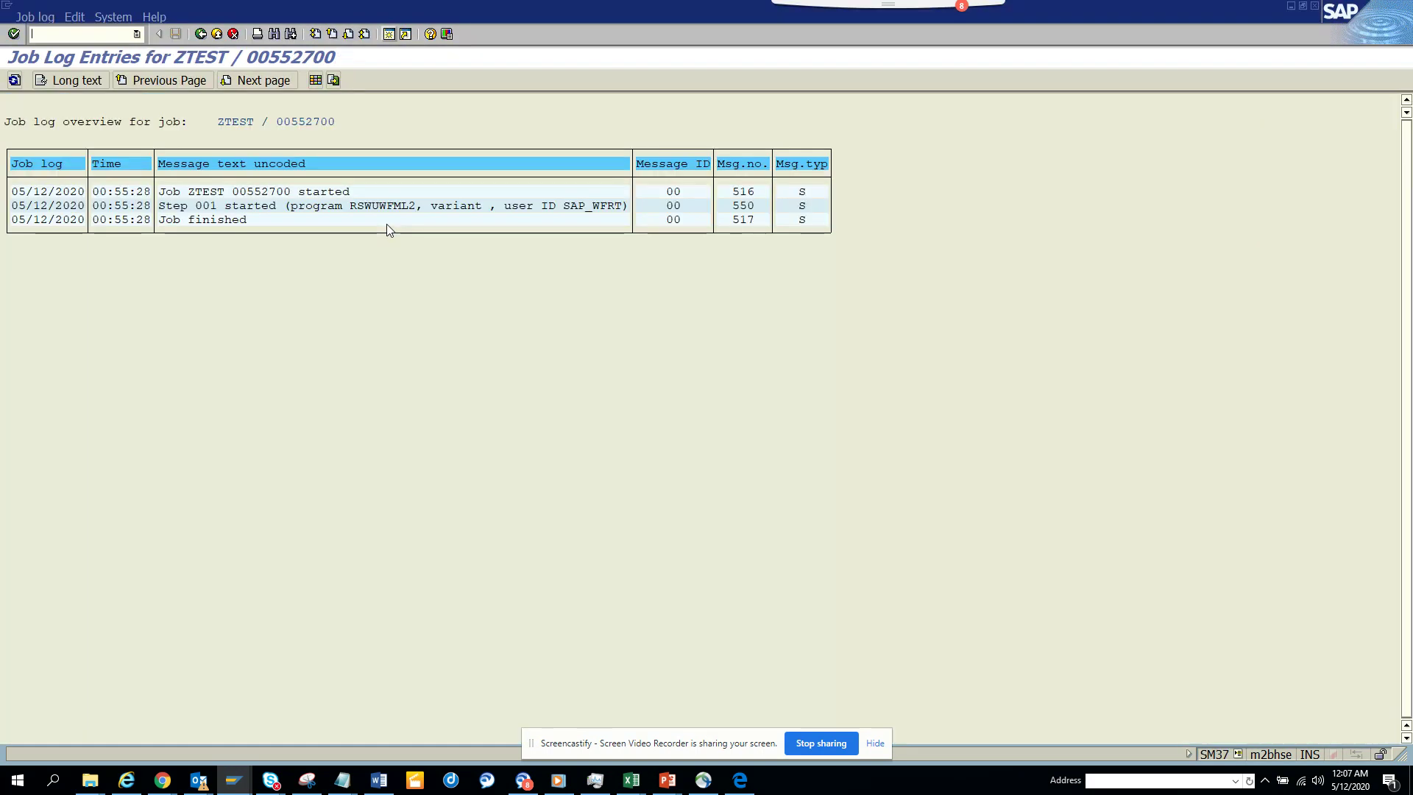
pyautogui.click(389, 34)
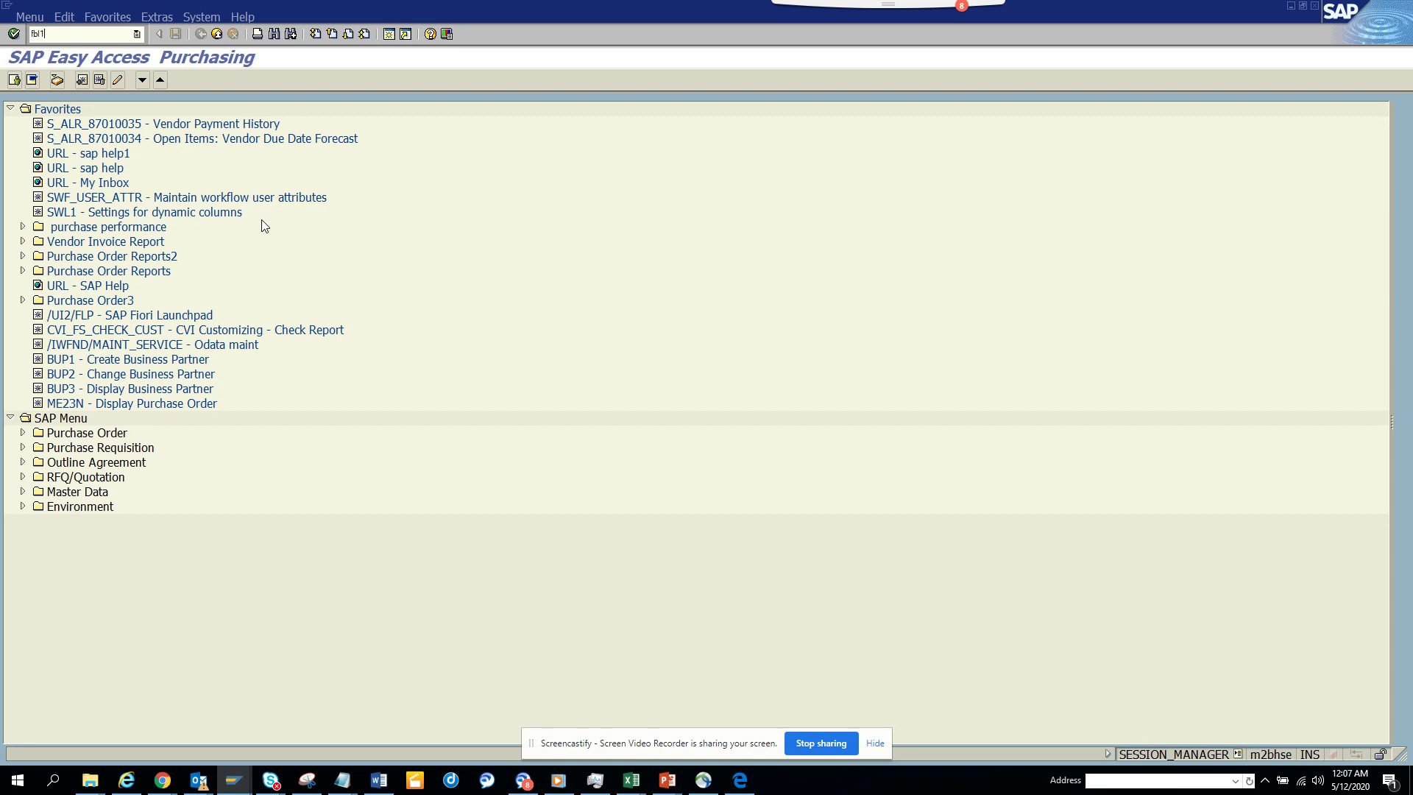
# - Run the FBL1N vendor line item report for company code 1010
pyautogui.press('Return')
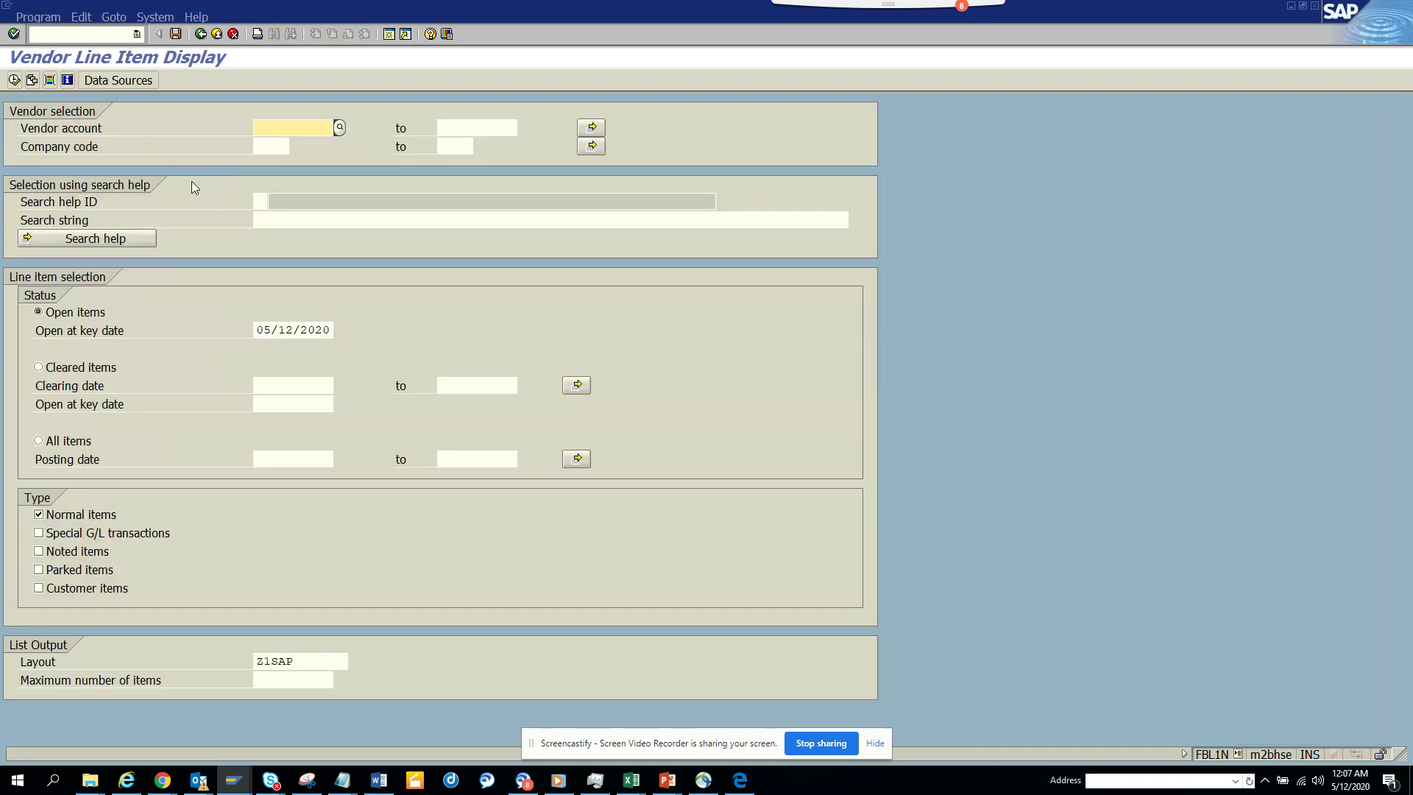
pyautogui.click(269, 148)
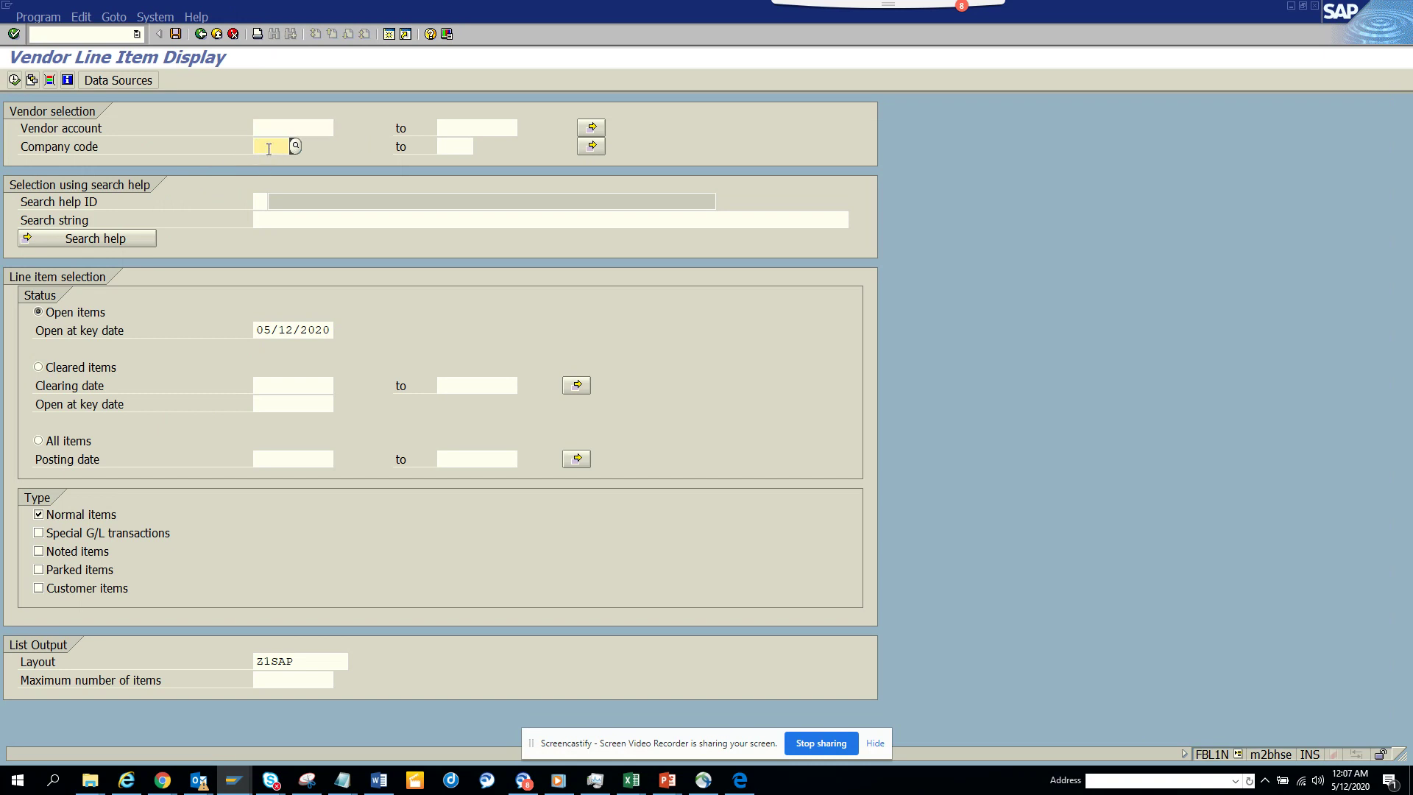
pyautogui.click(269, 149)
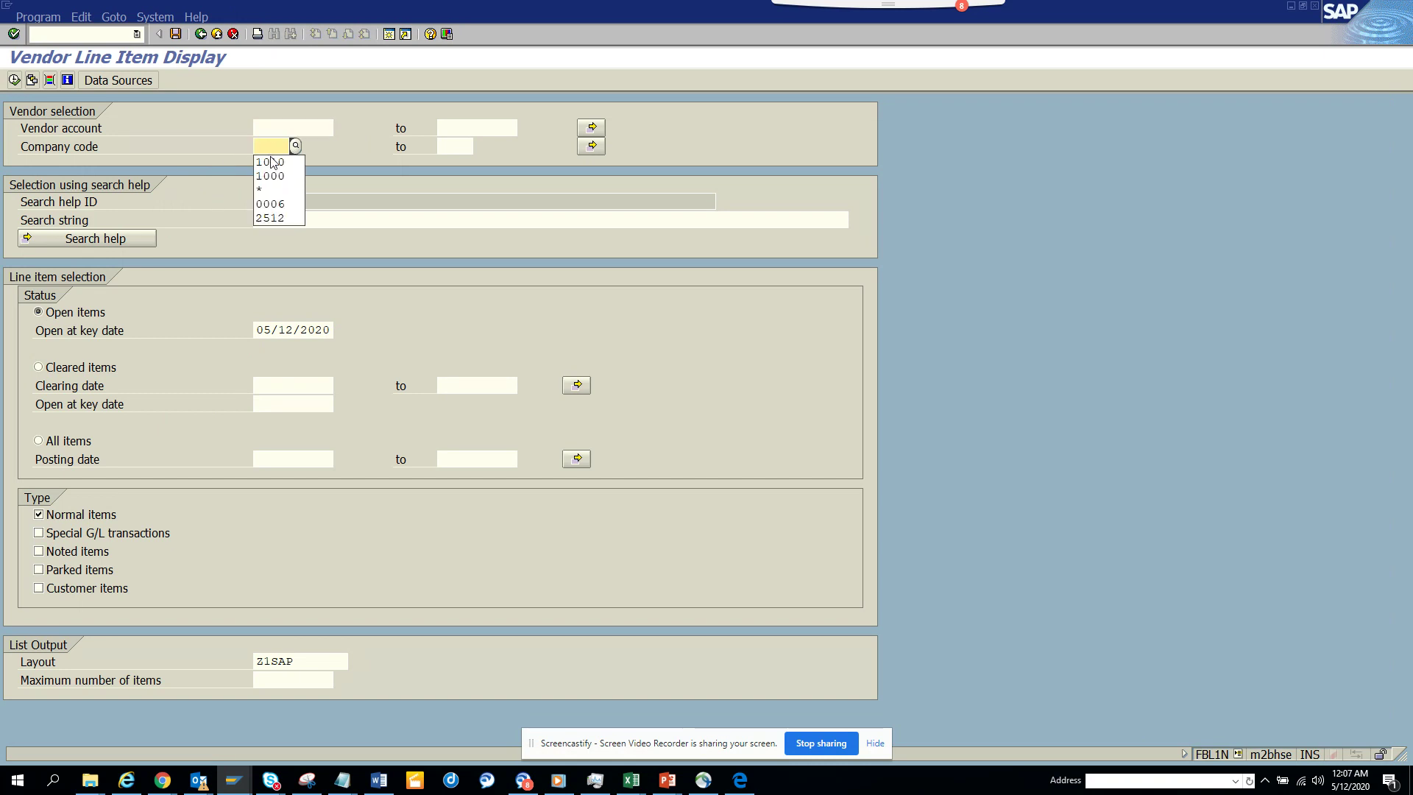
pyautogui.click(272, 162)
pyautogui.click(14, 80)
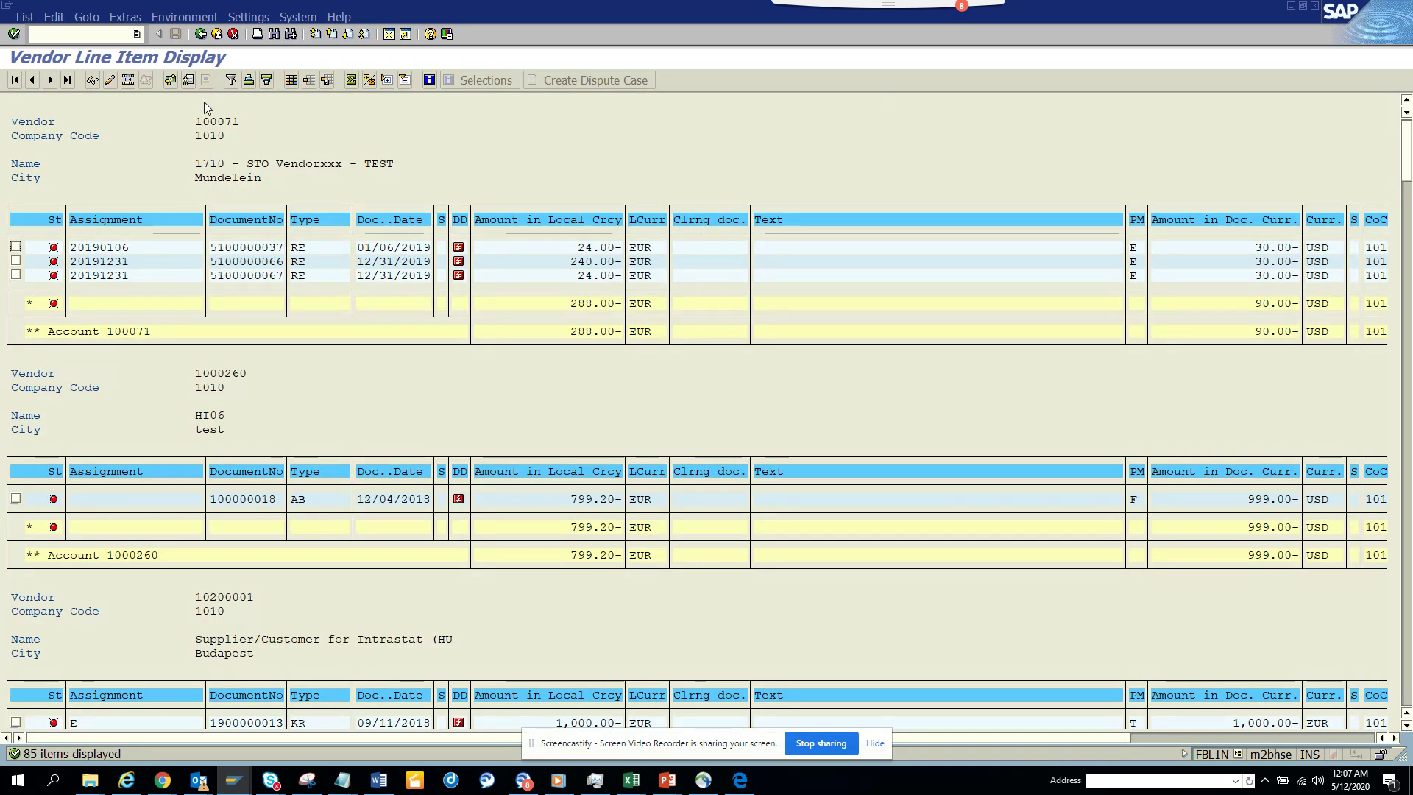
# - Copy vendor 100071 from the report into the Vendor account selection field
pyautogui.hotkey('ctrl', 'y')
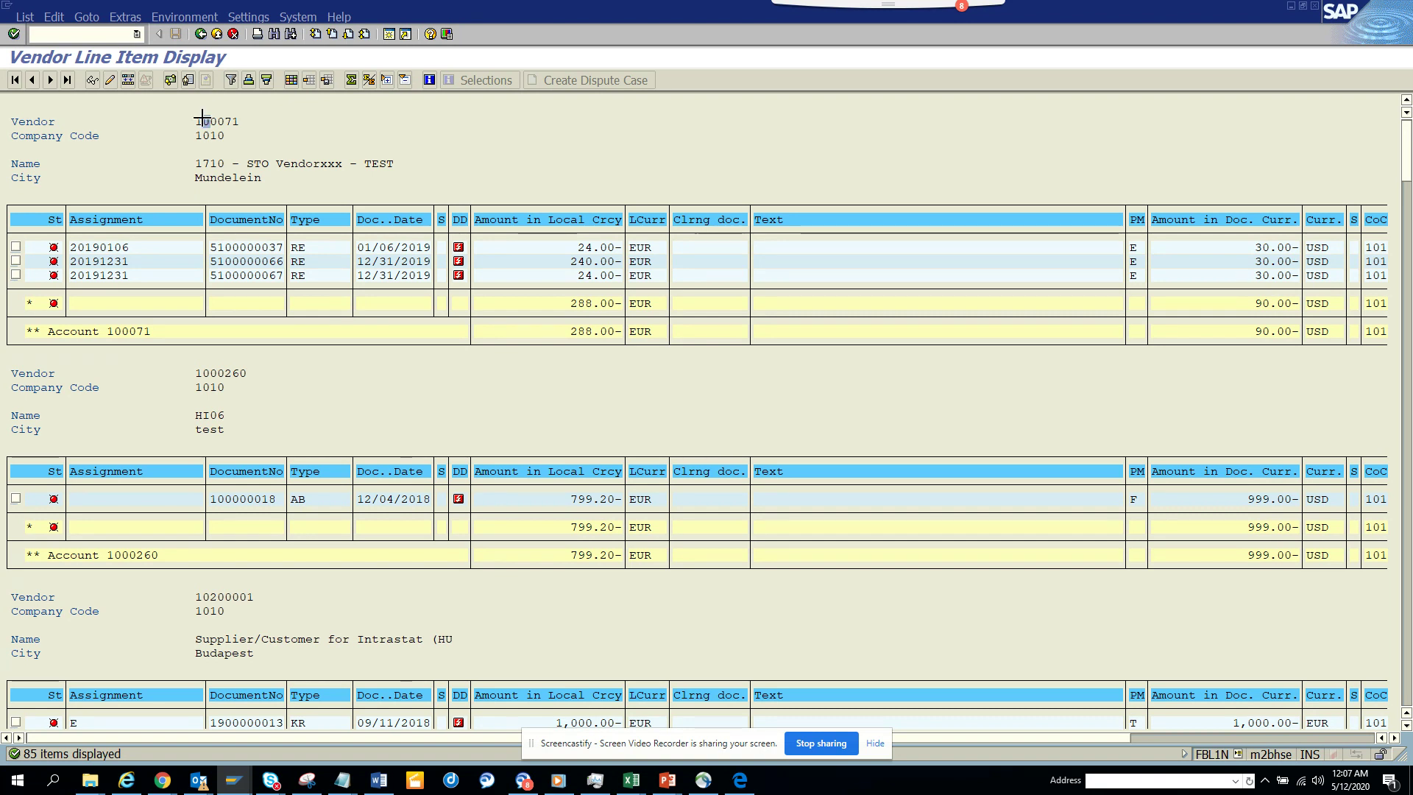
pyautogui.moveTo(205, 122); pyautogui.dragTo(259, 121)
pyautogui.hotkey('ctrl', 'c')
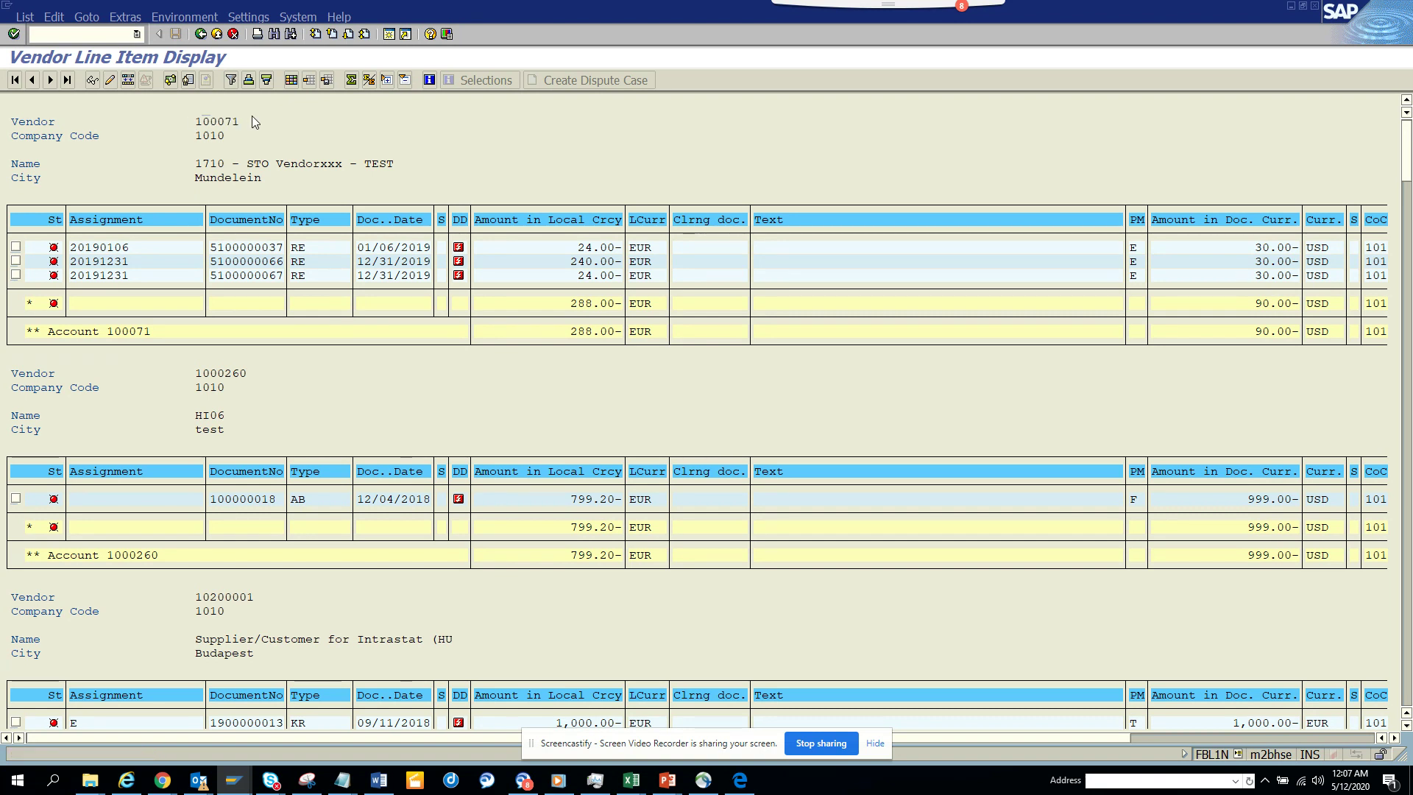
pyautogui.click(200, 34)
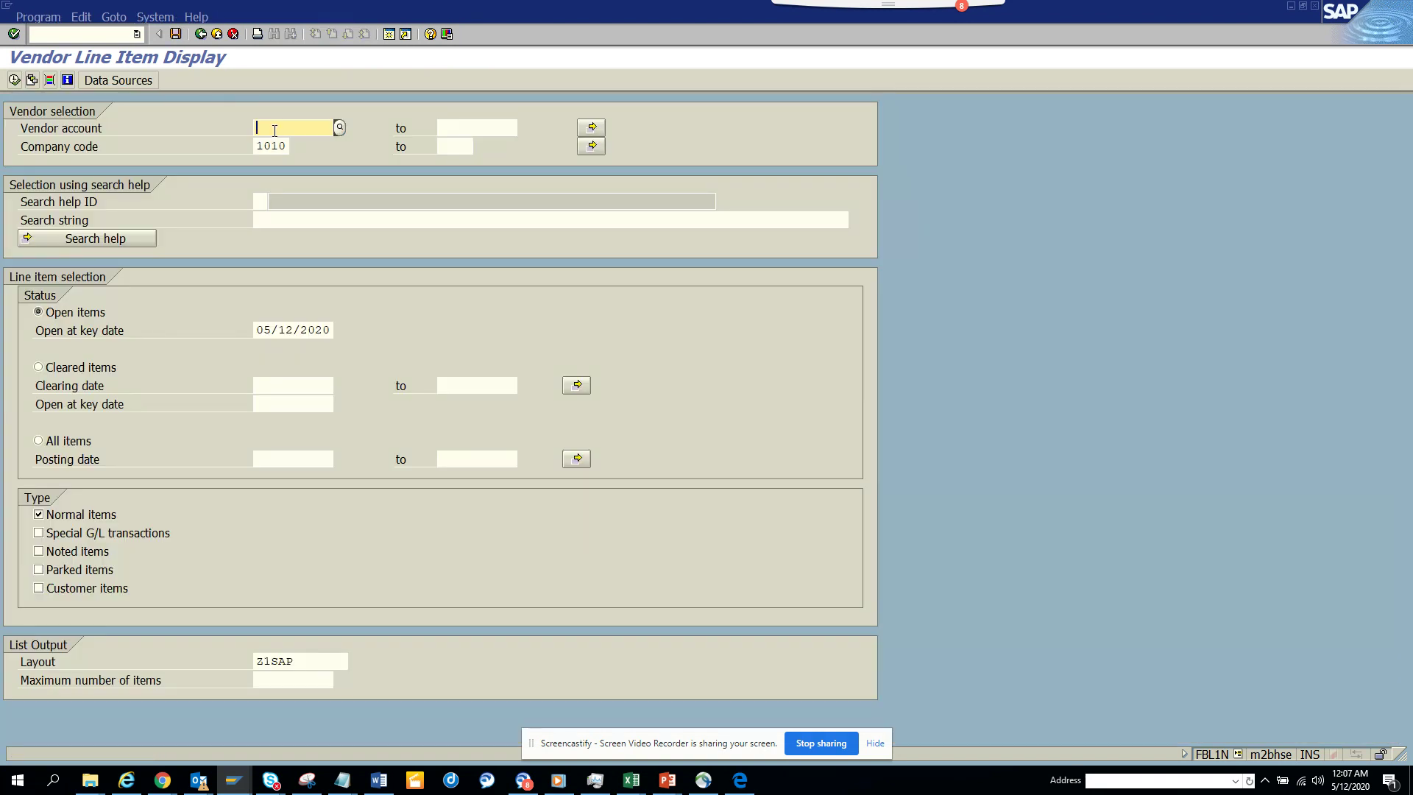
pyautogui.hotkey('ctrl', 'v')
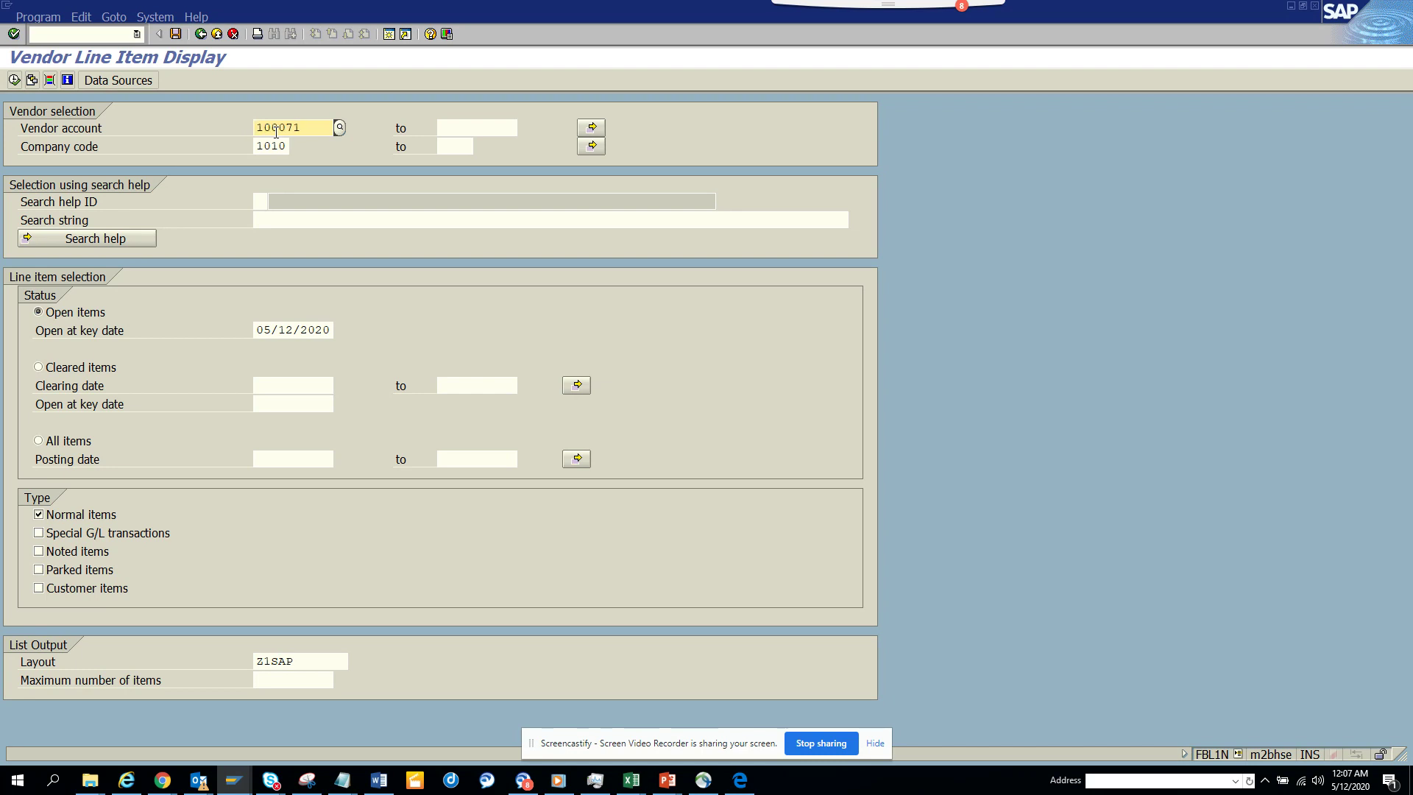
pyautogui.click(177, 34)
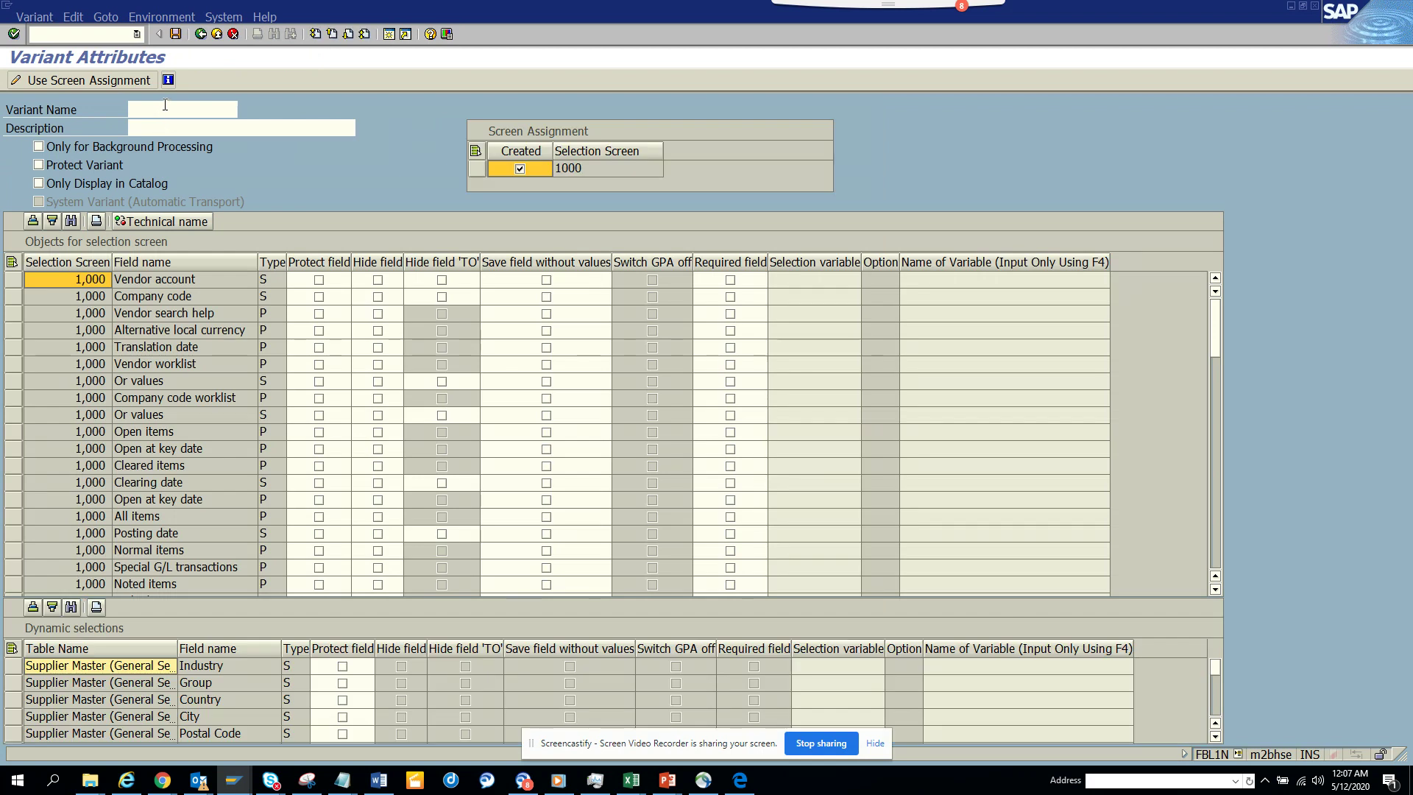
# - Save the selection as variant TEST with description 'test', overwriting the existing variant
pyautogui.click(166, 106)
pyautogui.write('test')
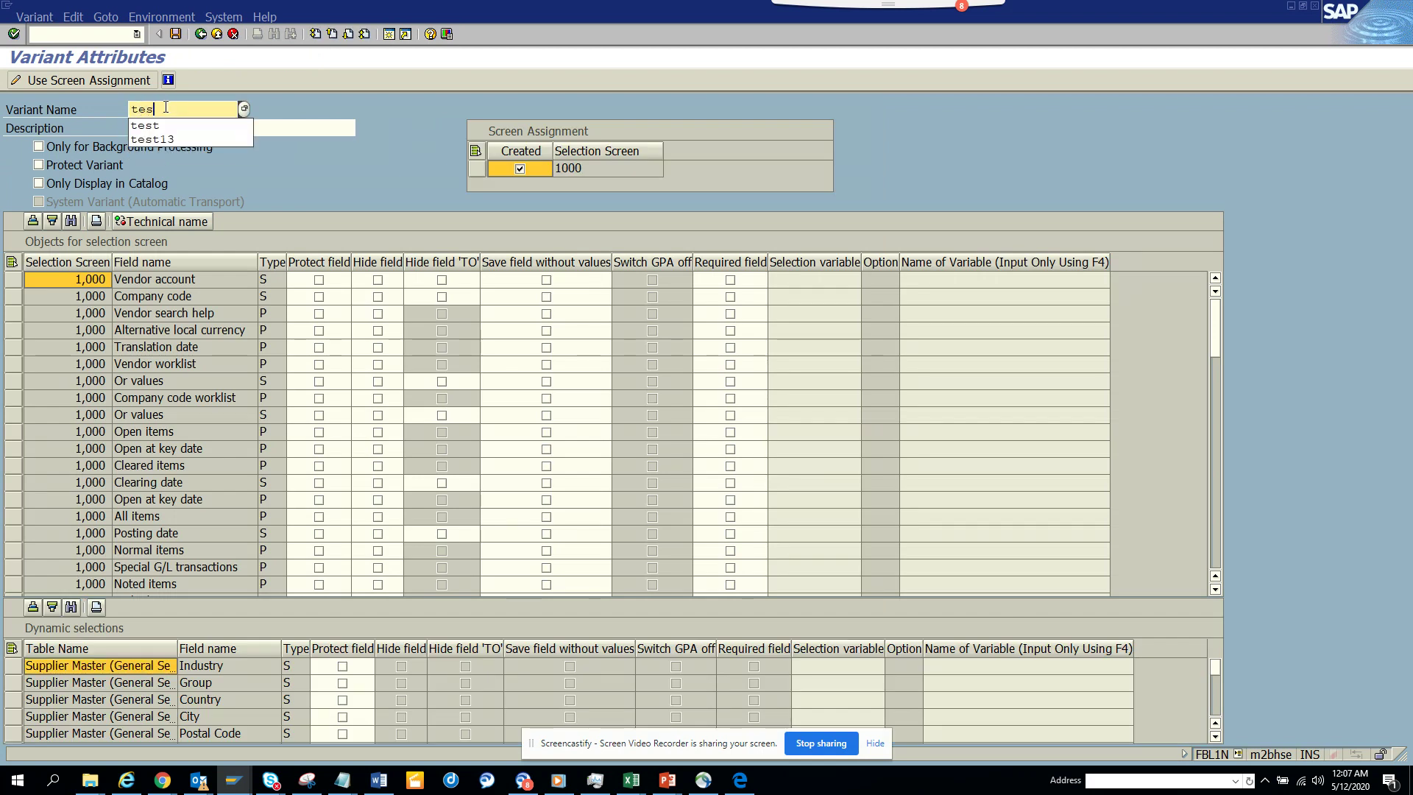
pyautogui.press('Tab')
pyautogui.write('test')
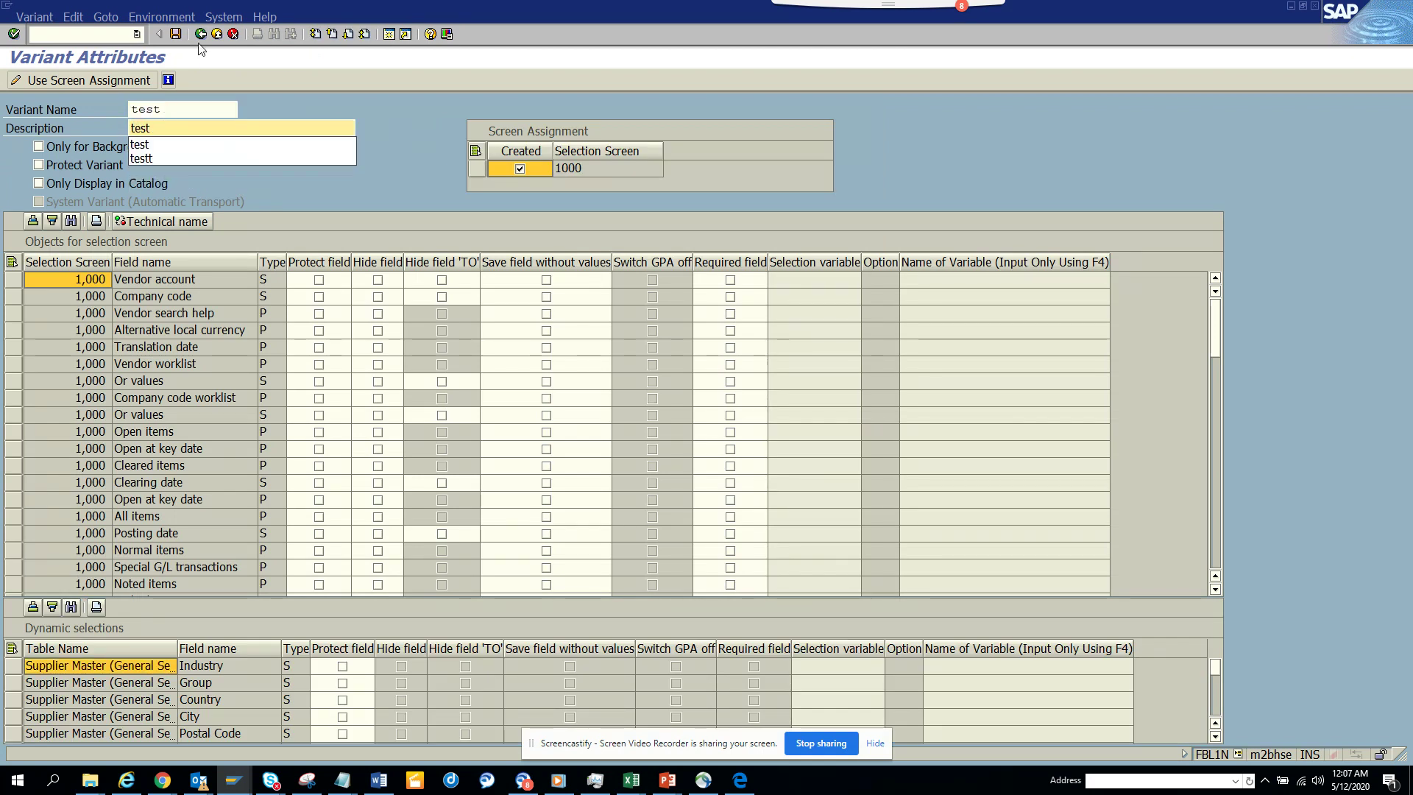
pyautogui.click(175, 34)
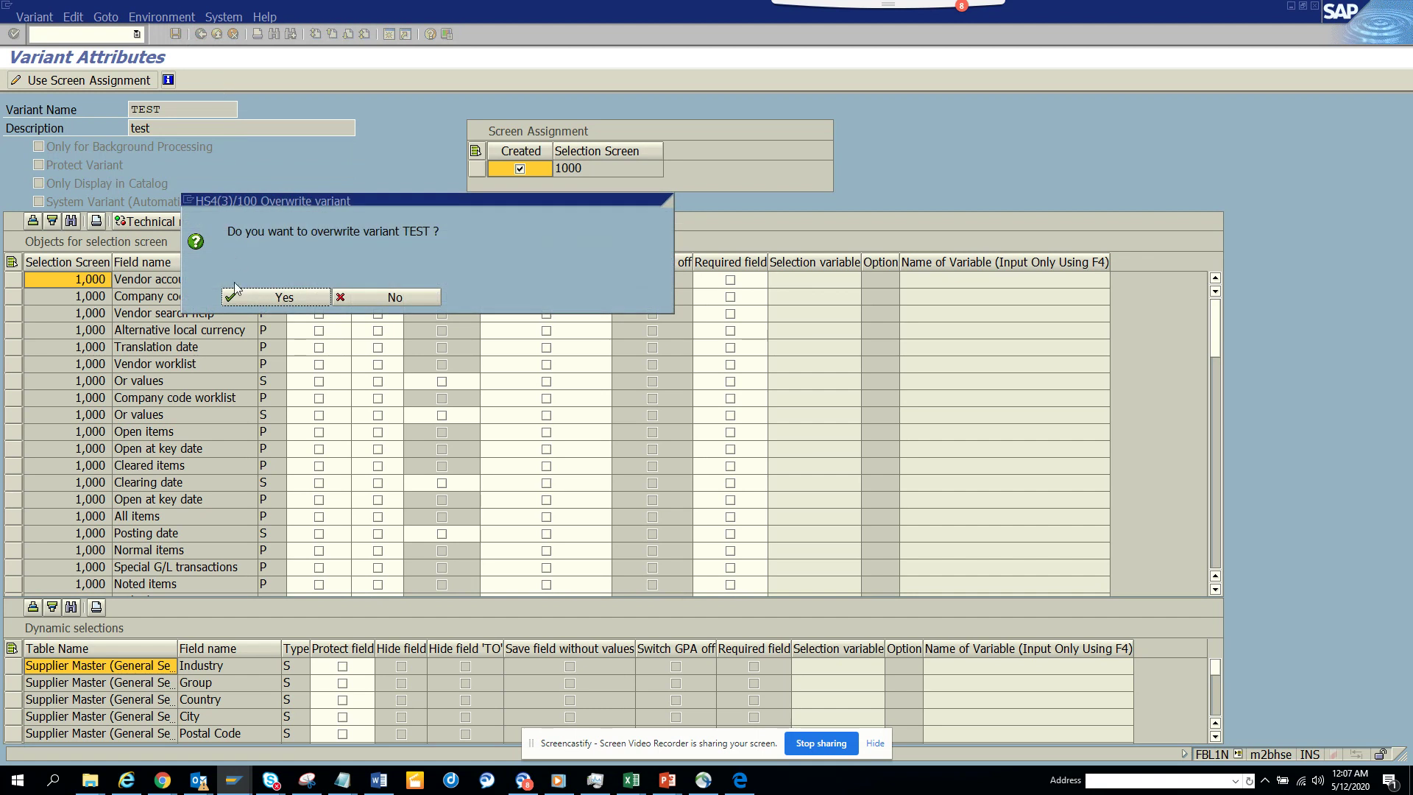
pyautogui.click(259, 296)
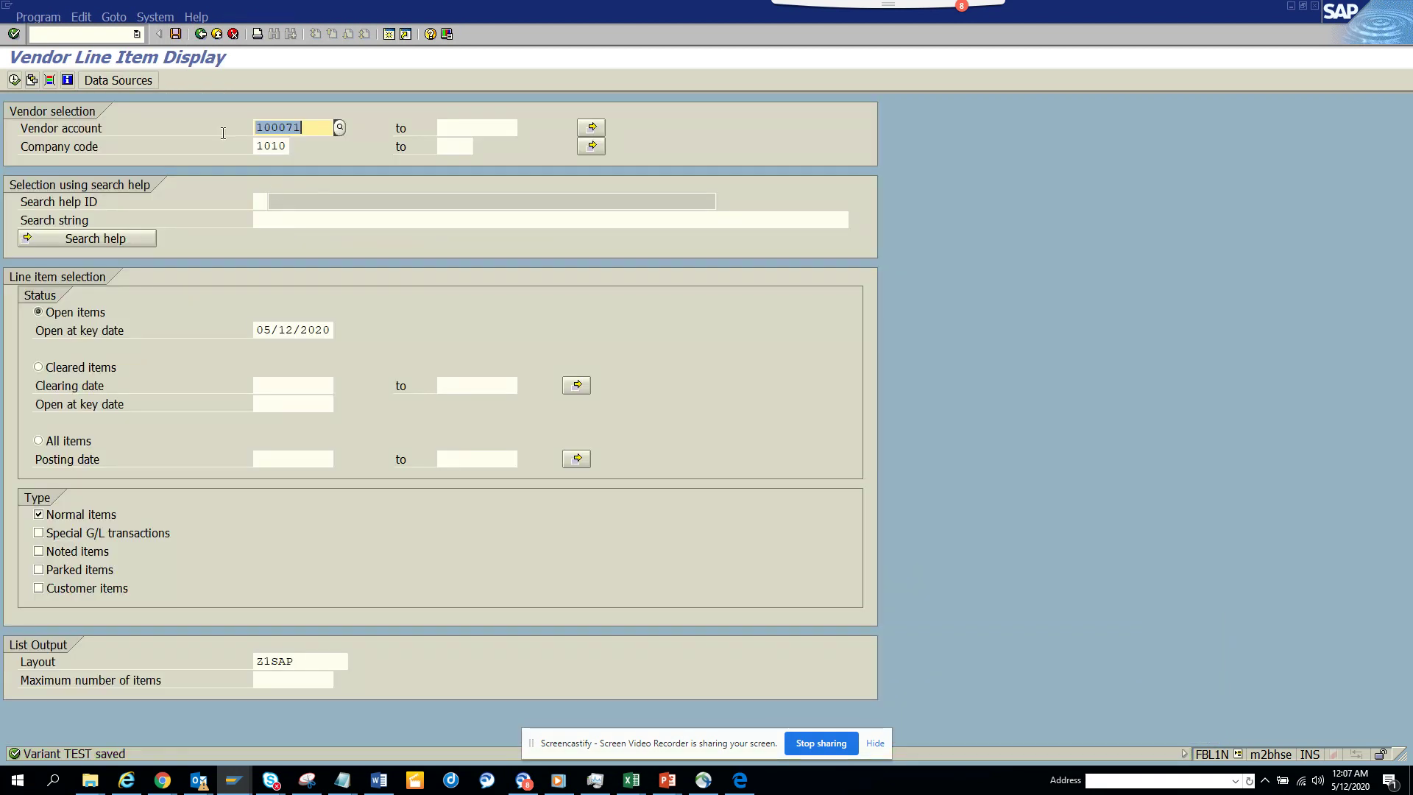
pyautogui.click(155, 16)
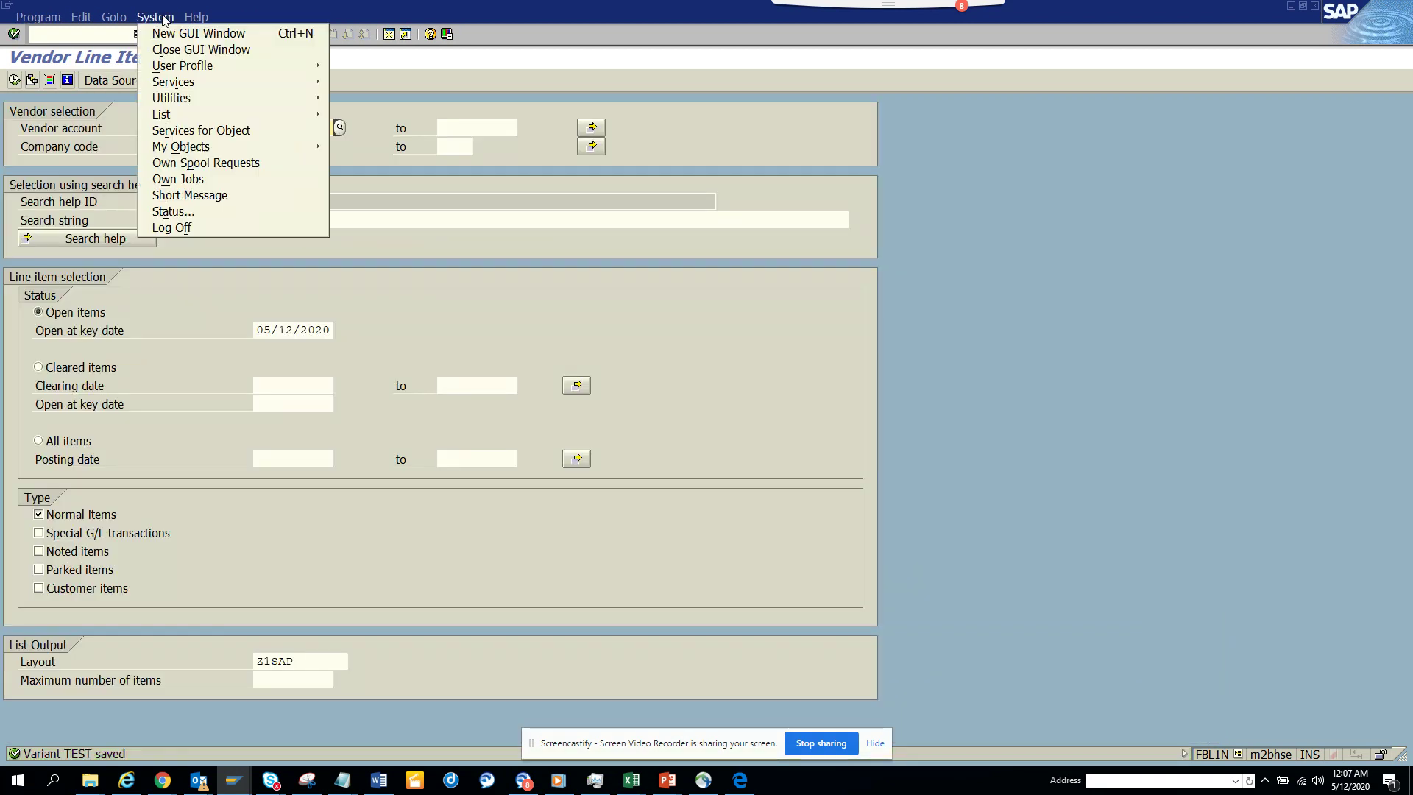
# - Copy the program name RFITEMAP from the System > Status details
pyautogui.click(219, 215)
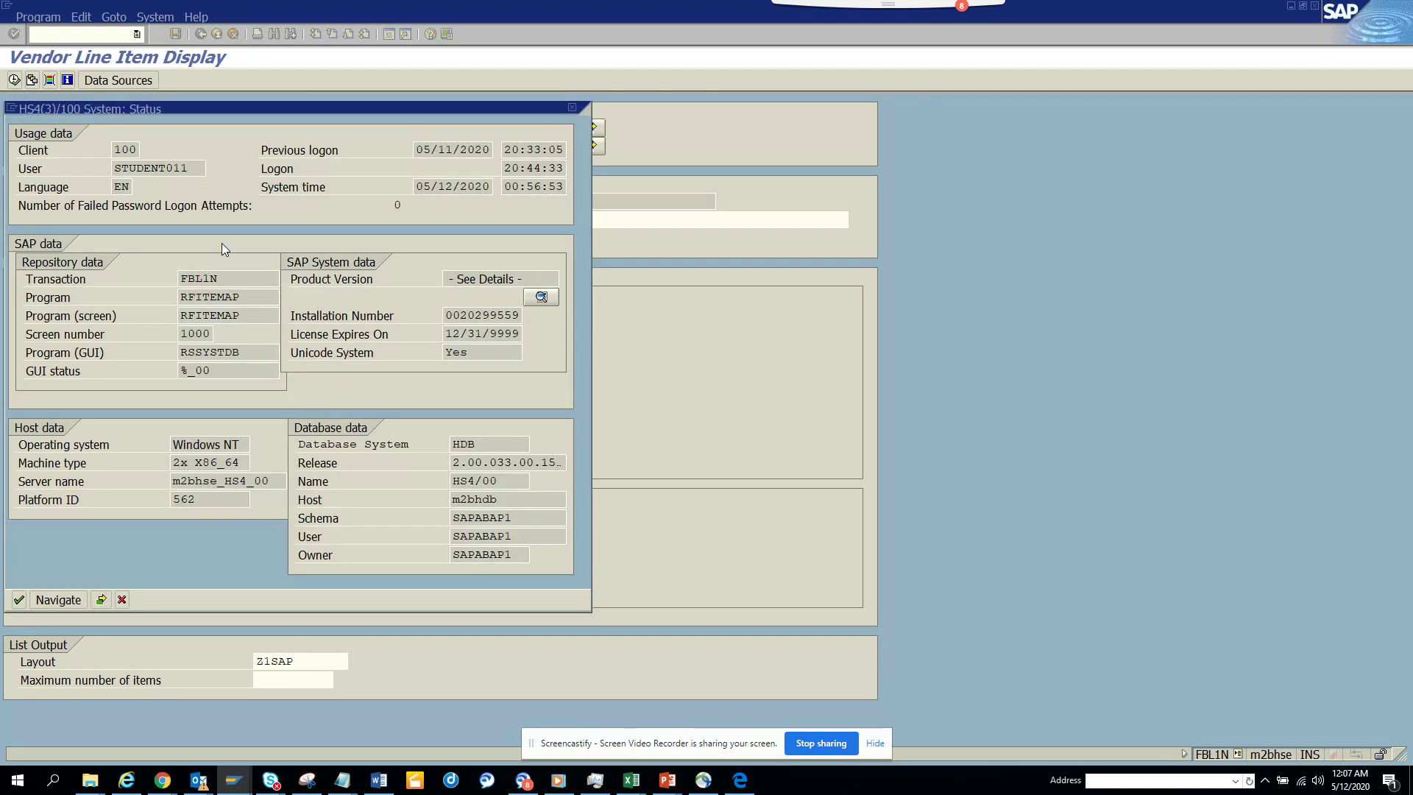
pyautogui.moveTo(240, 297); pyautogui.dragTo(55, 286)
pyautogui.hotkey('ctrl', 'c')
pyautogui.press('Left')
# - Switch to the SM37 session and go back to the SM36 Define Job screen
pyautogui.hotkey('alt', 'Tab')
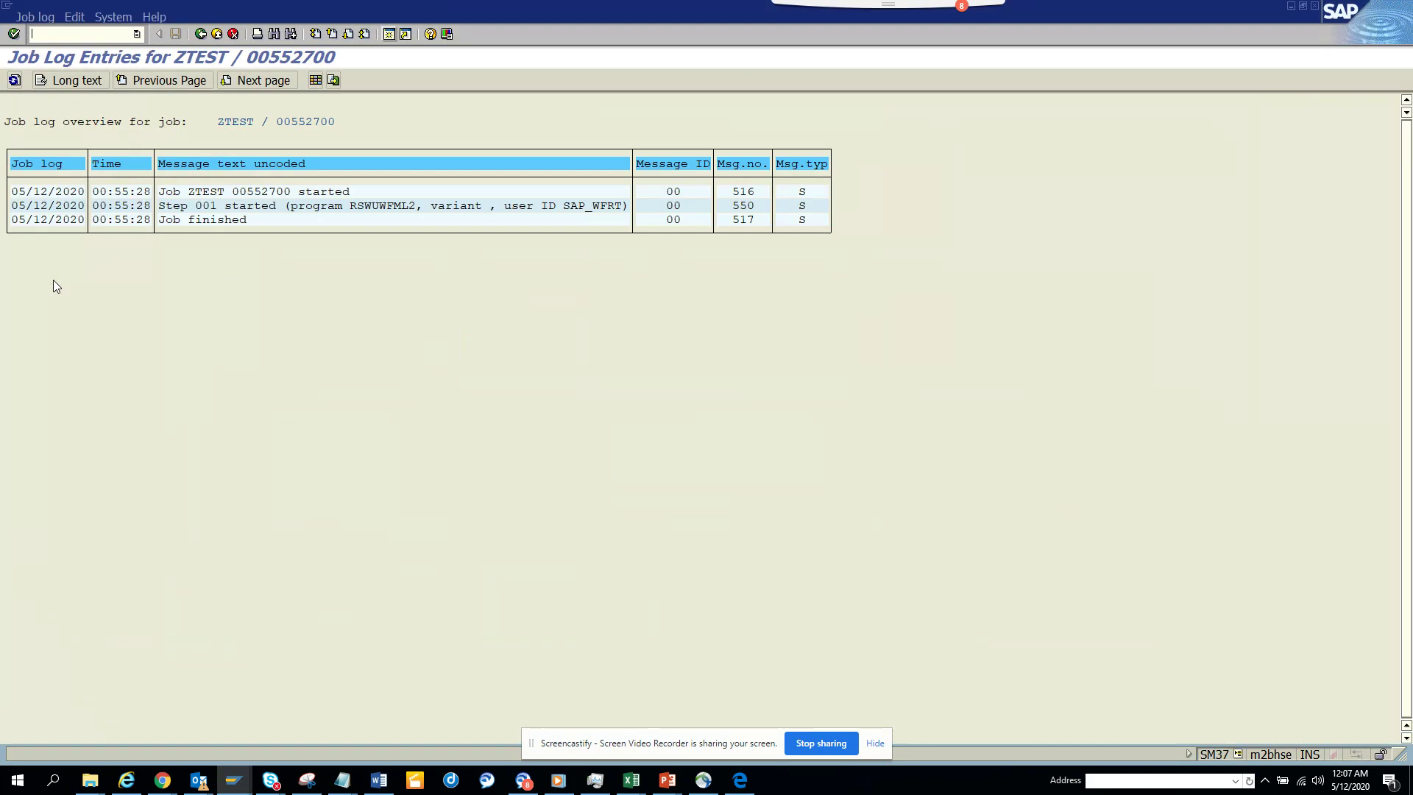
pyautogui.click(197, 36)
pyautogui.click(198, 36)
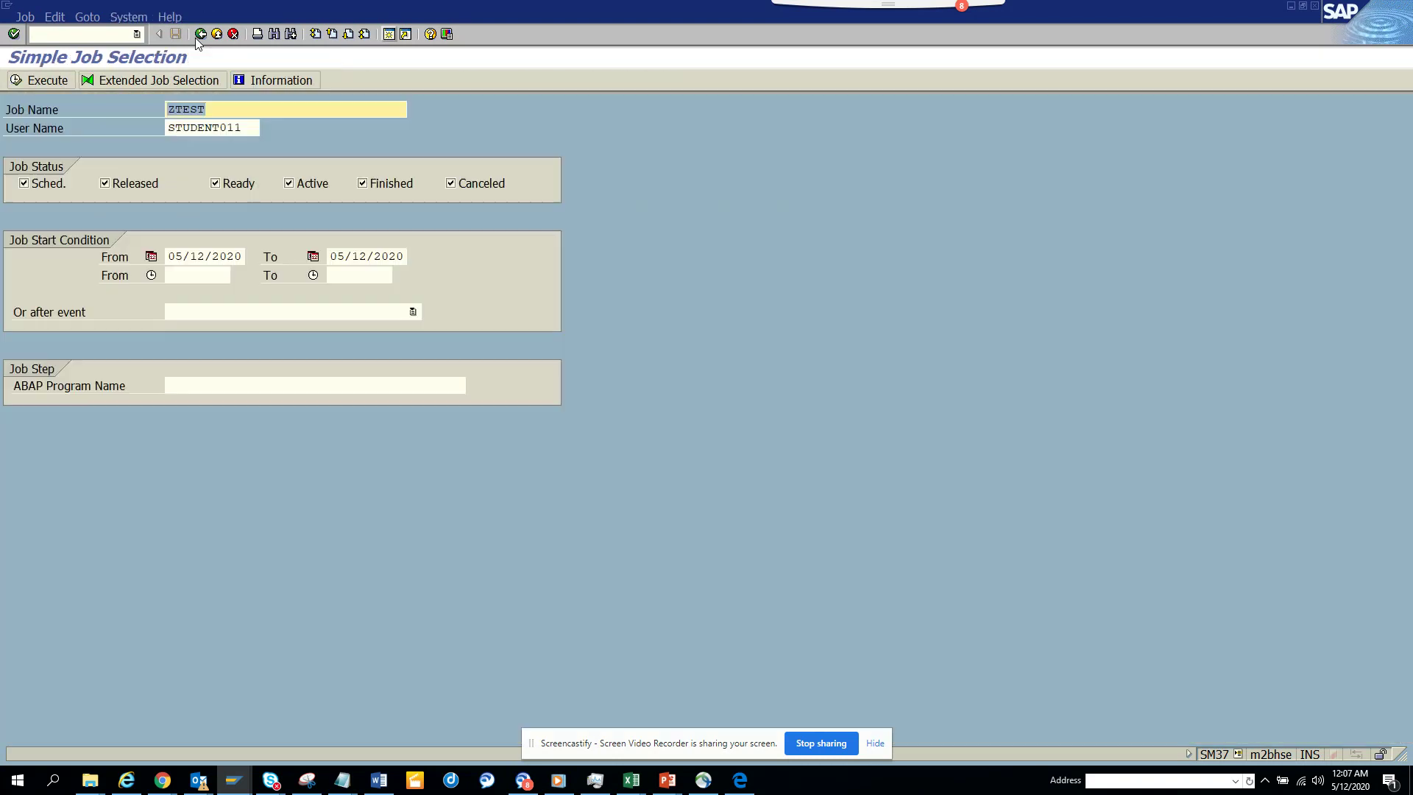
pyautogui.click(196, 38)
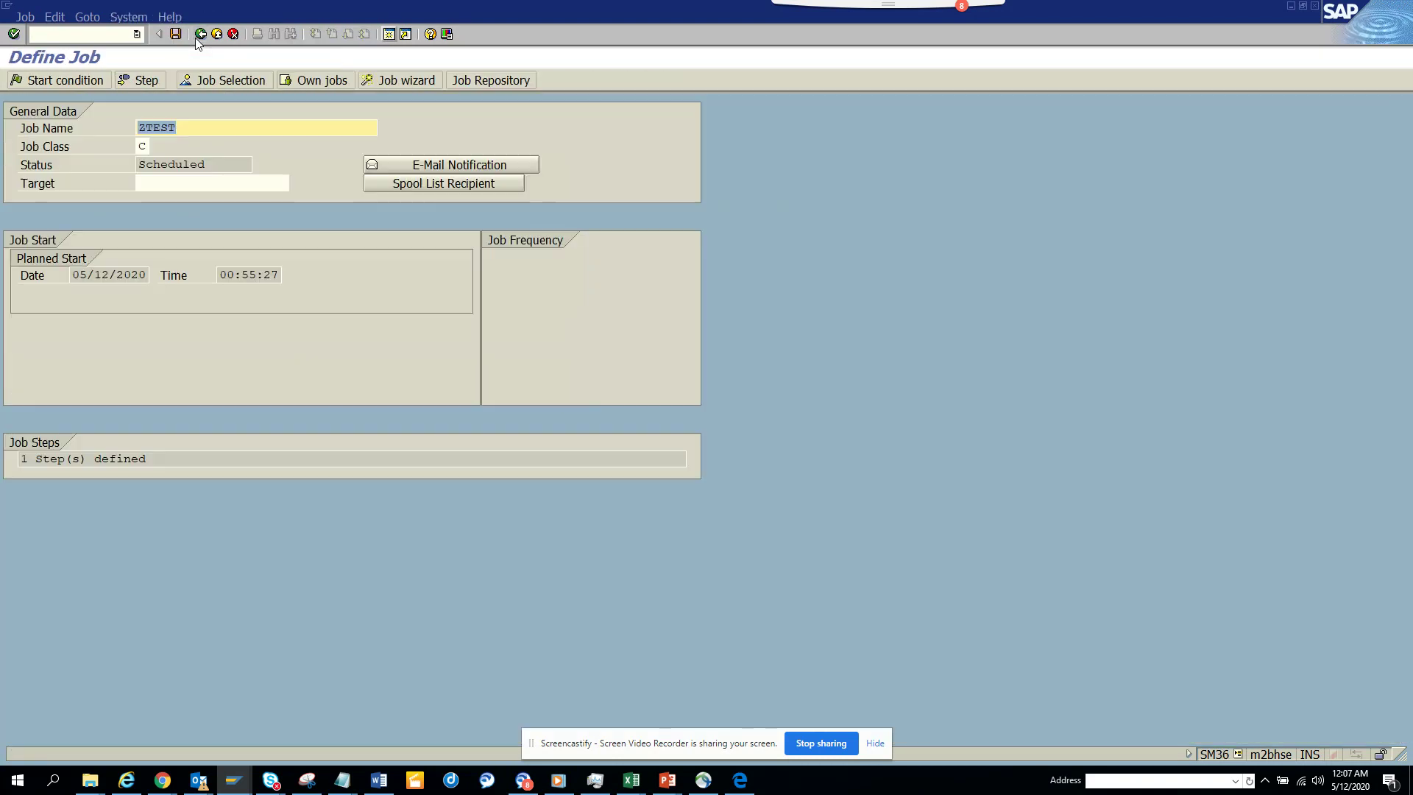
# - Rename the job to ZTEST13 and change step 1 to program RFITEMAP with variant TEST
pyautogui.write('13')
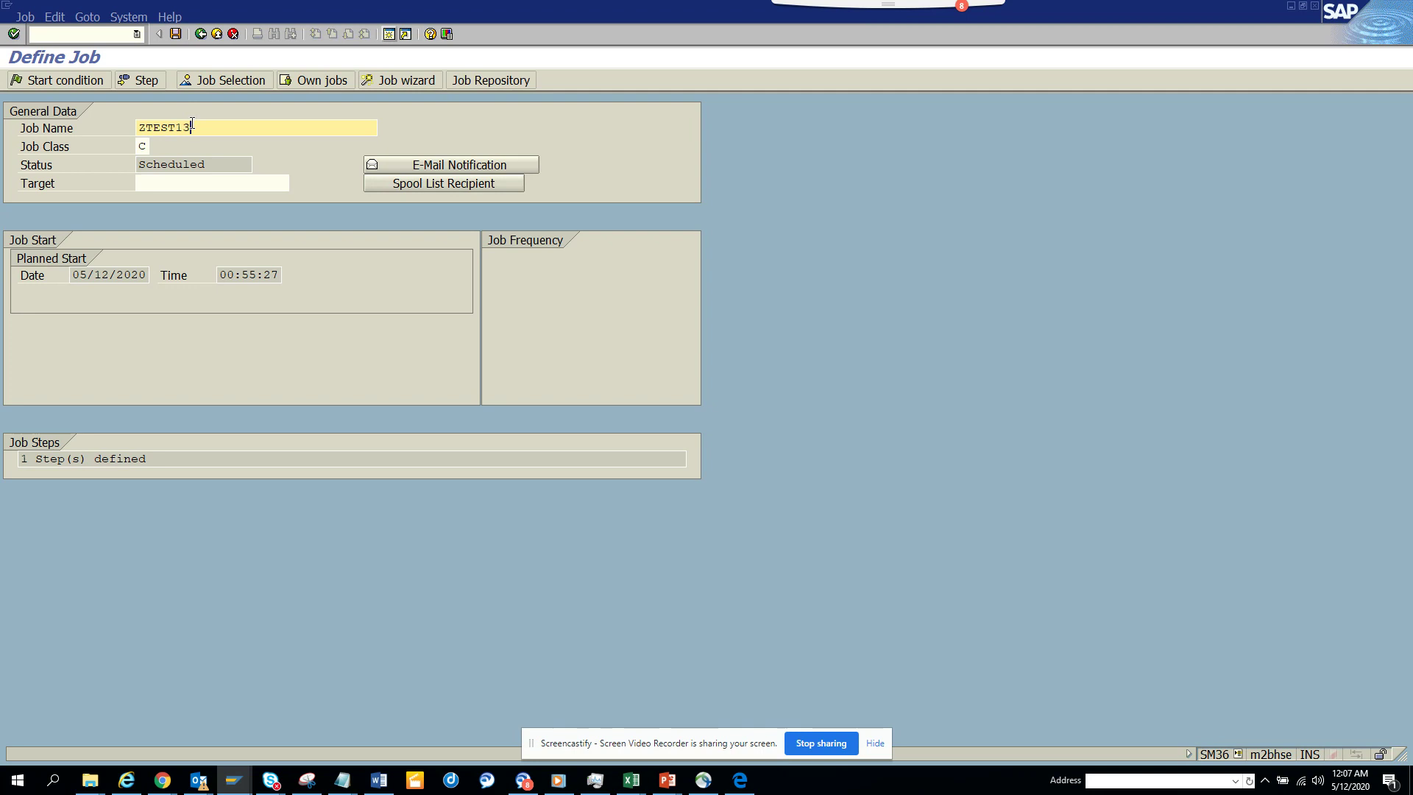
pyautogui.click(140, 80)
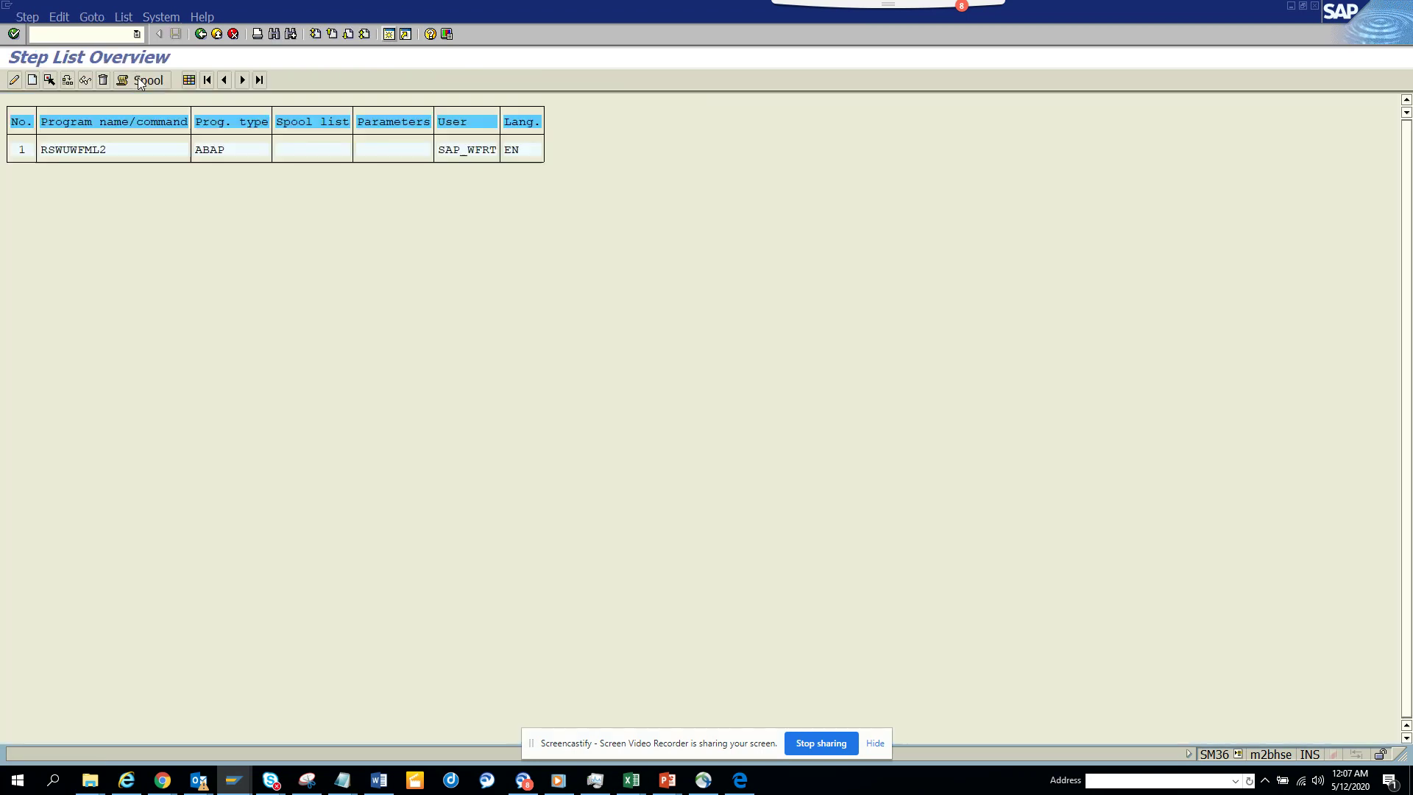
pyautogui.doubleClick(143, 154)
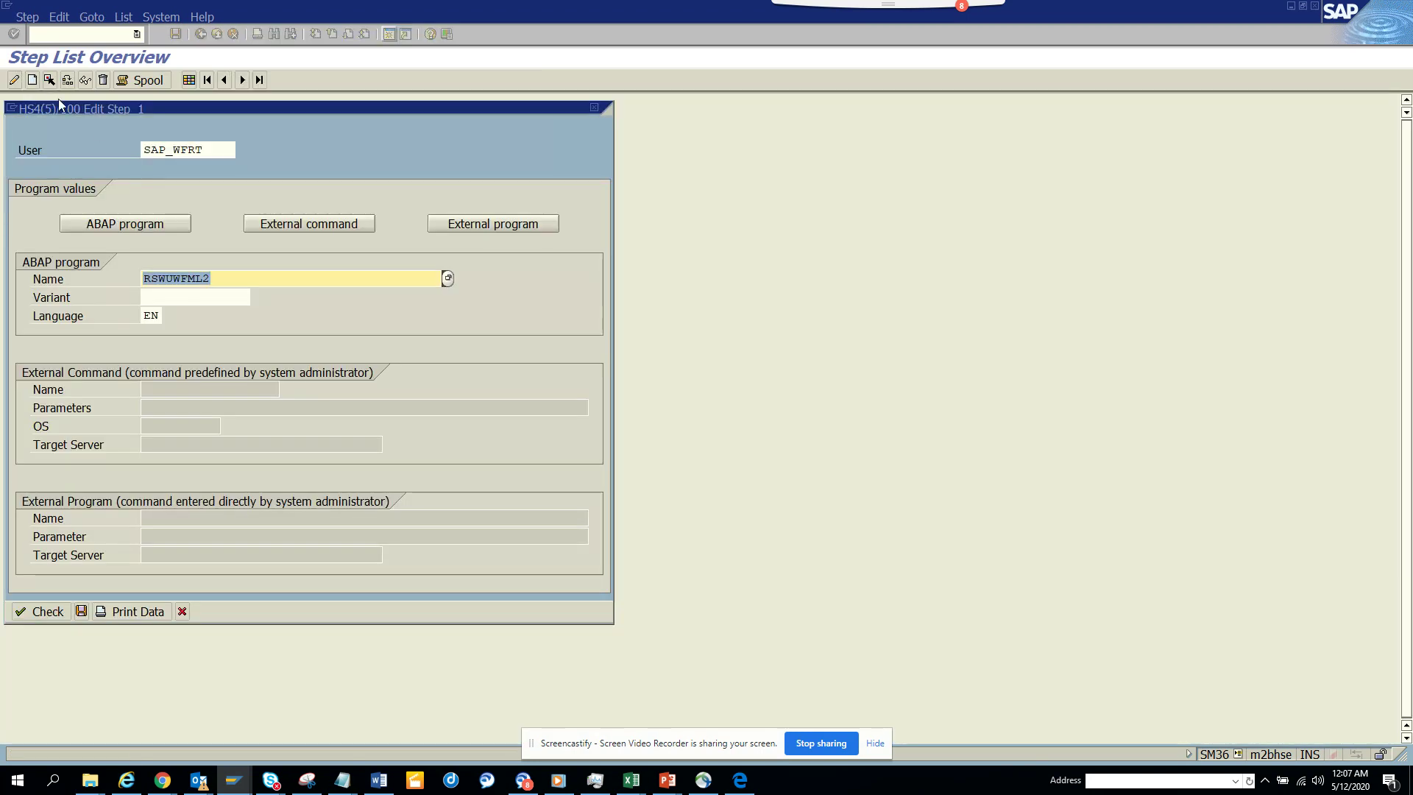
pyautogui.hotkey('ctrl', 'v')
pyautogui.press('Tab')
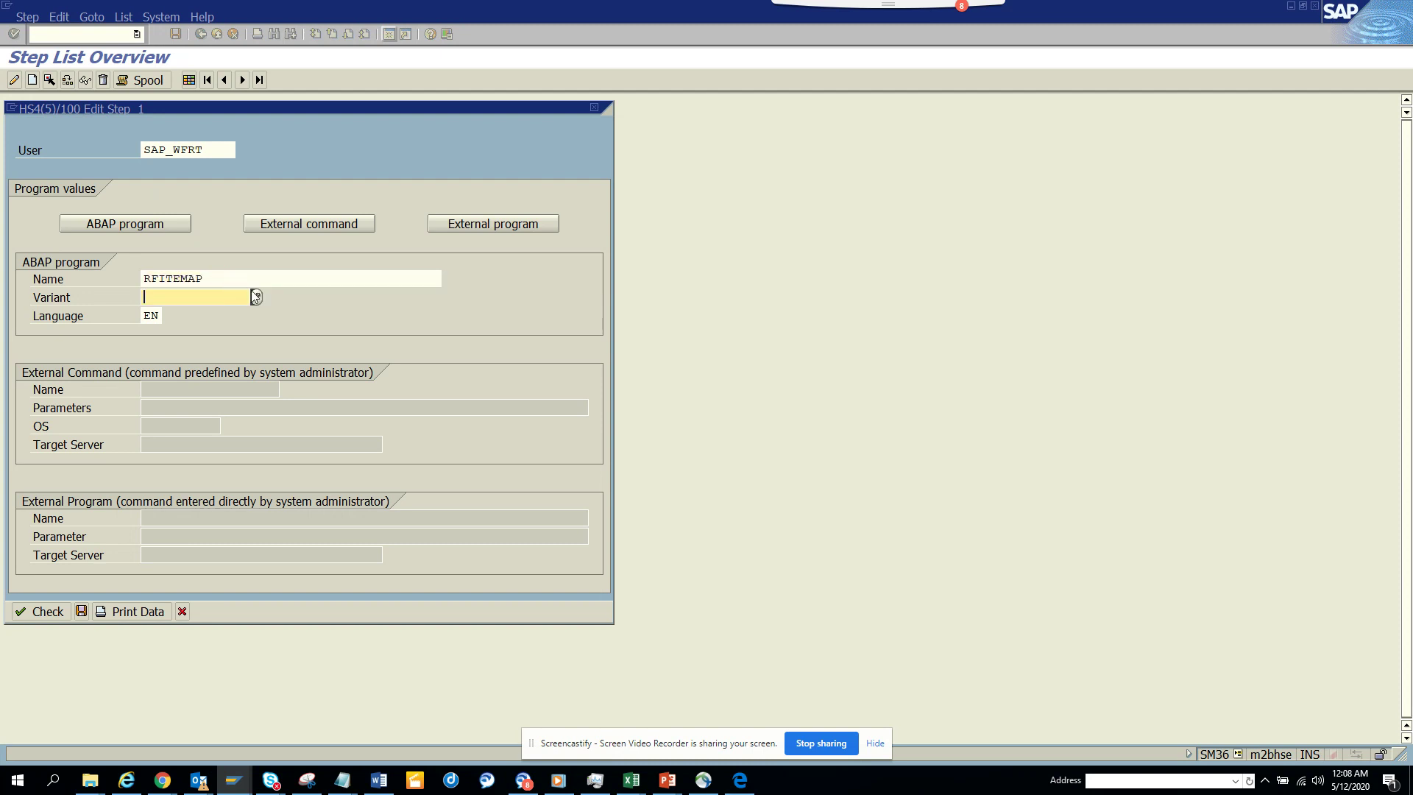
pyautogui.click(256, 296)
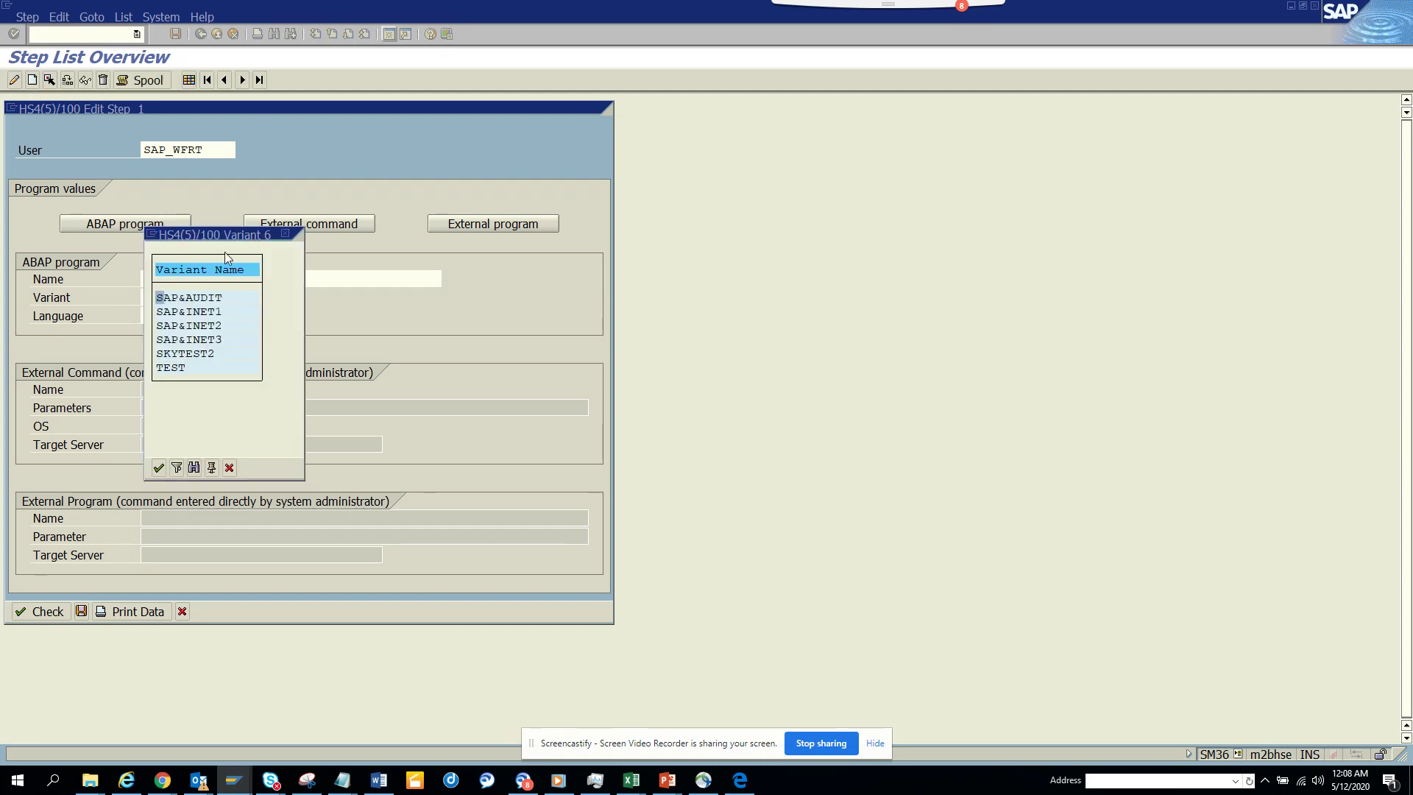
pyautogui.doubleClick(183, 367)
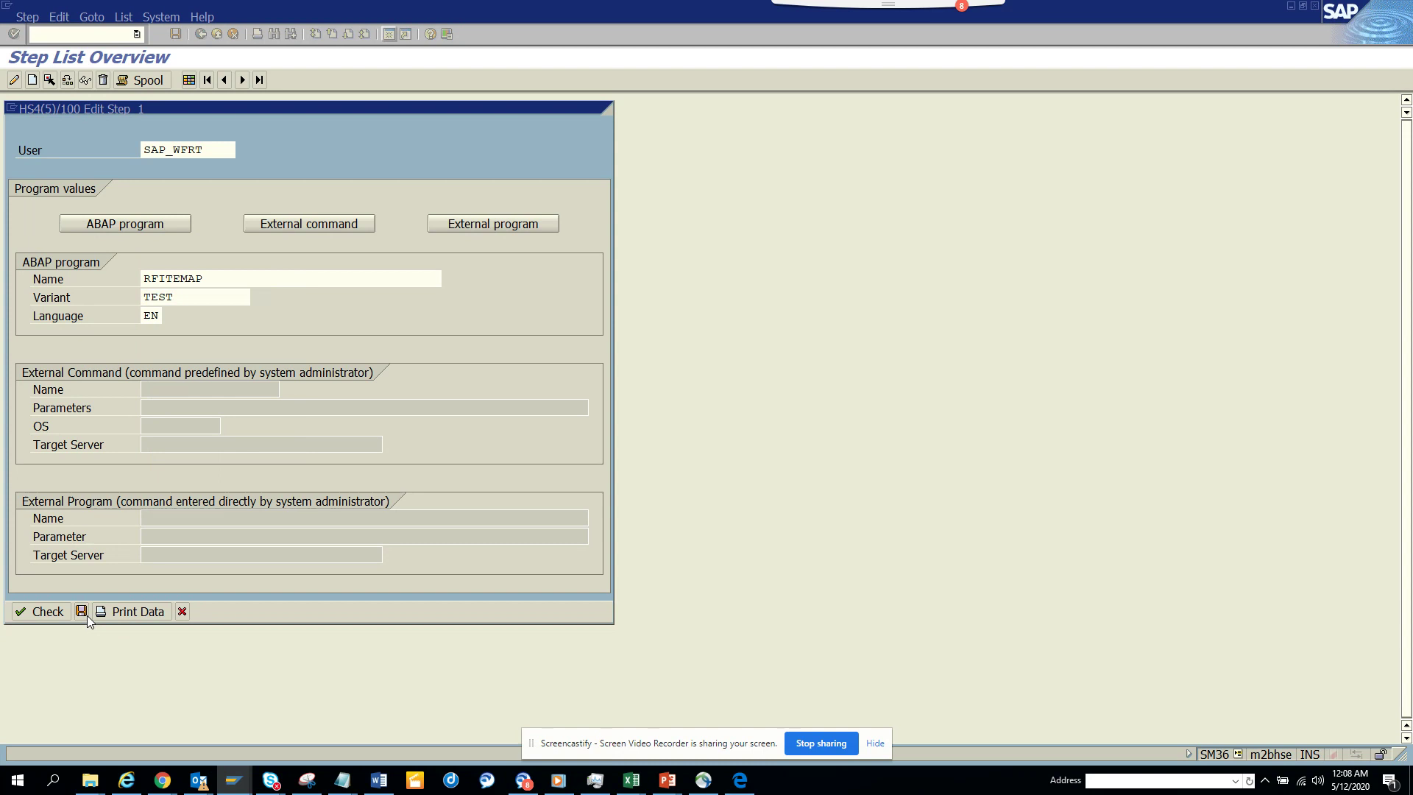
pyautogui.click(86, 613)
# - Return to the job definition and review the spool list recipient settings
pyautogui.click(202, 34)
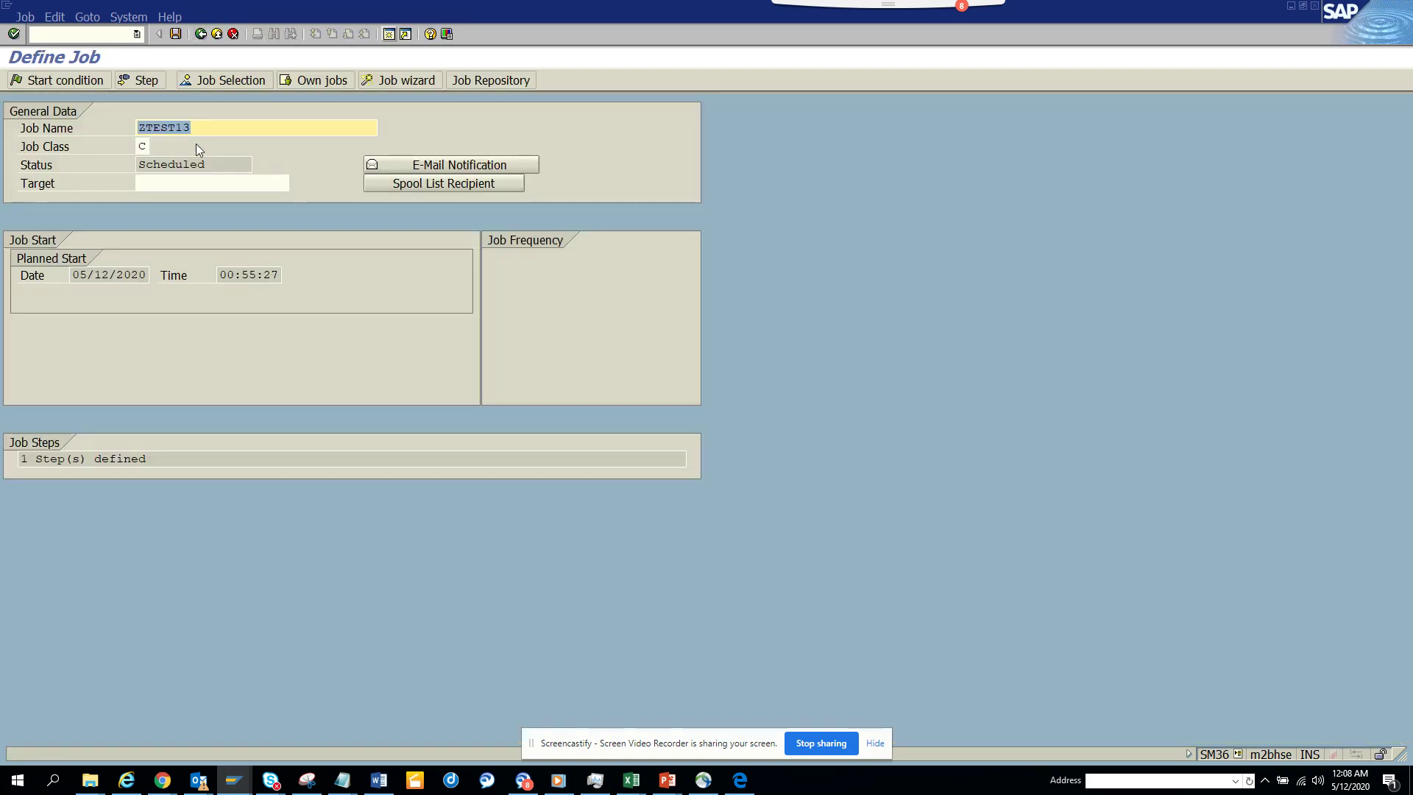
pyautogui.click(412, 182)
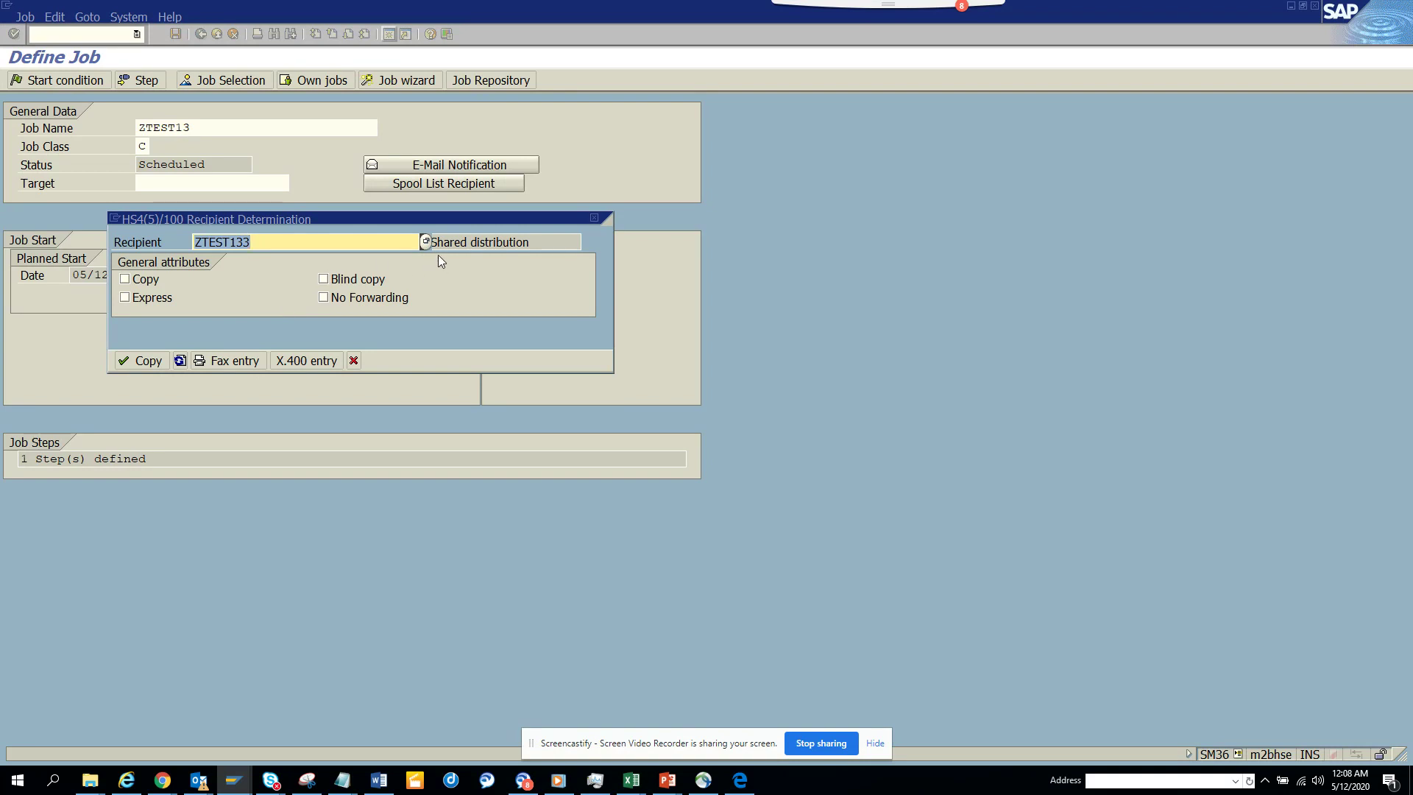
pyautogui.click(180, 361)
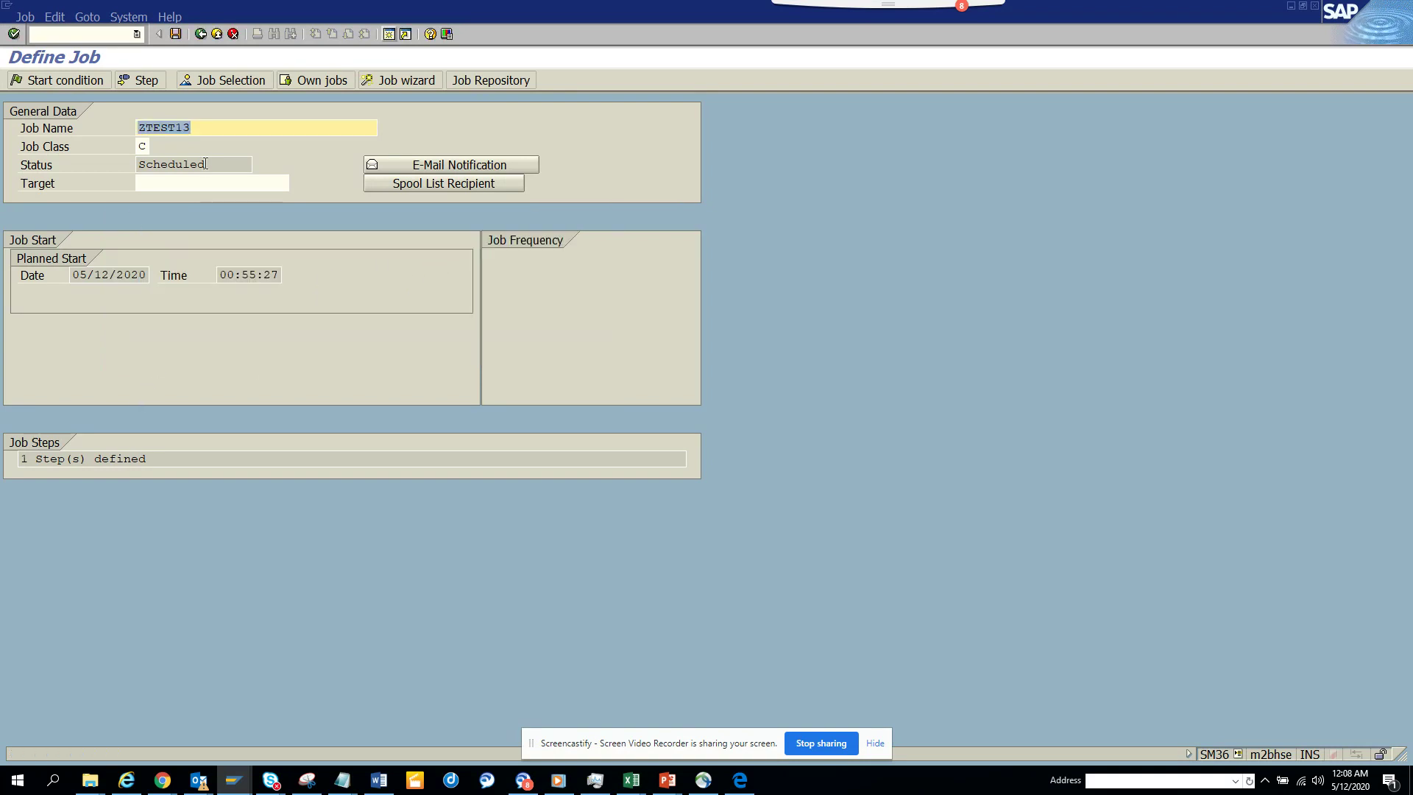
# - Give job ZTEST13 an Immediate start condition, then save and release it
pyautogui.click(62, 83)
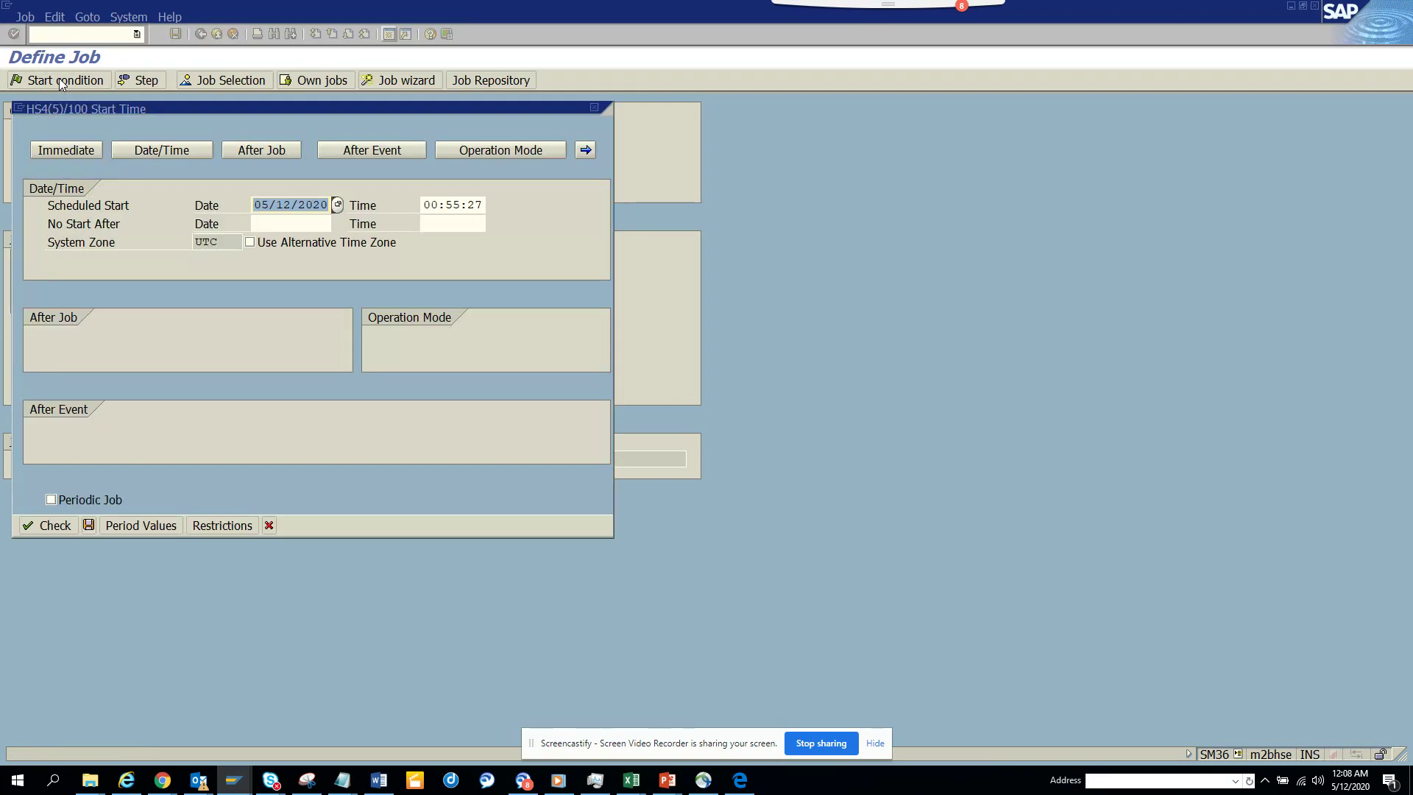
pyautogui.click(75, 149)
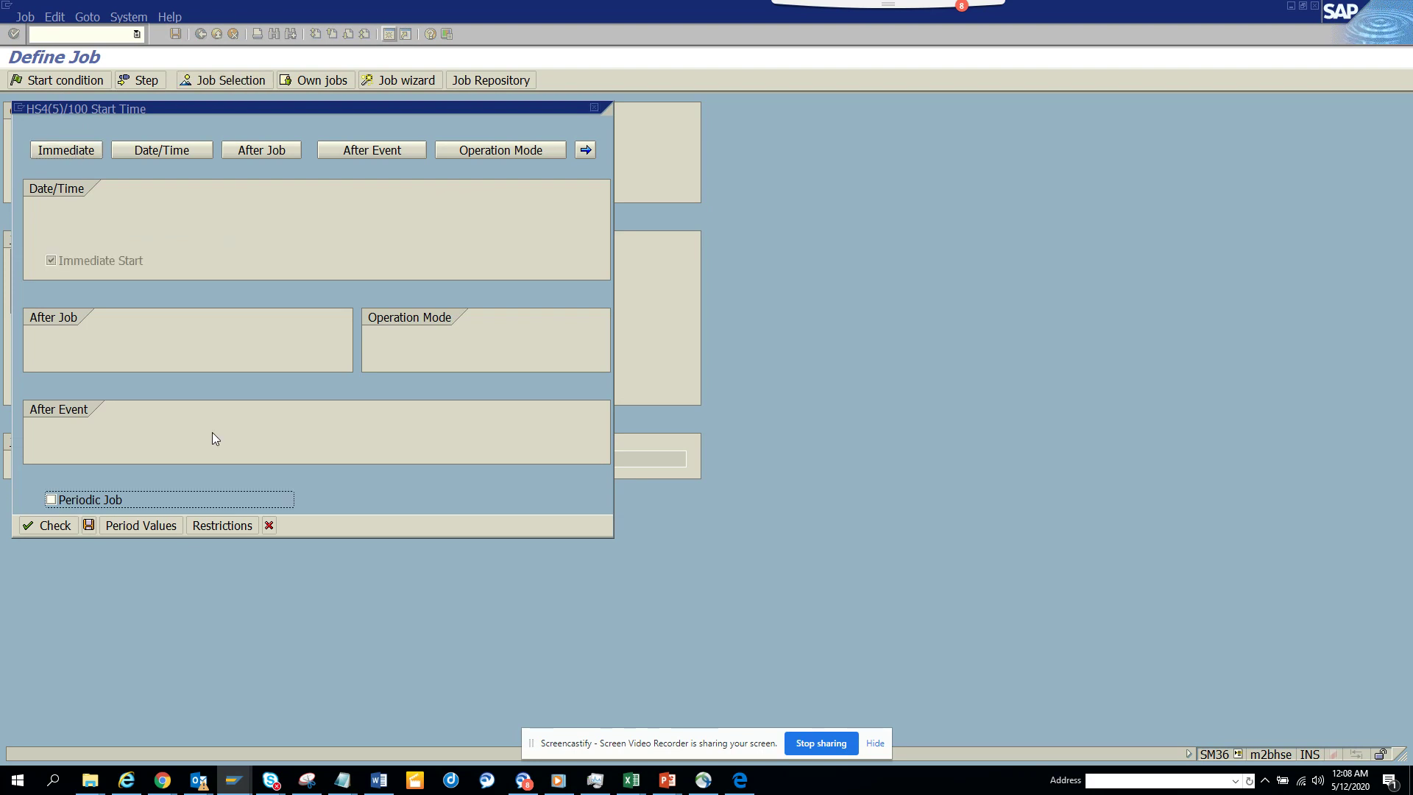
pyautogui.click(89, 525)
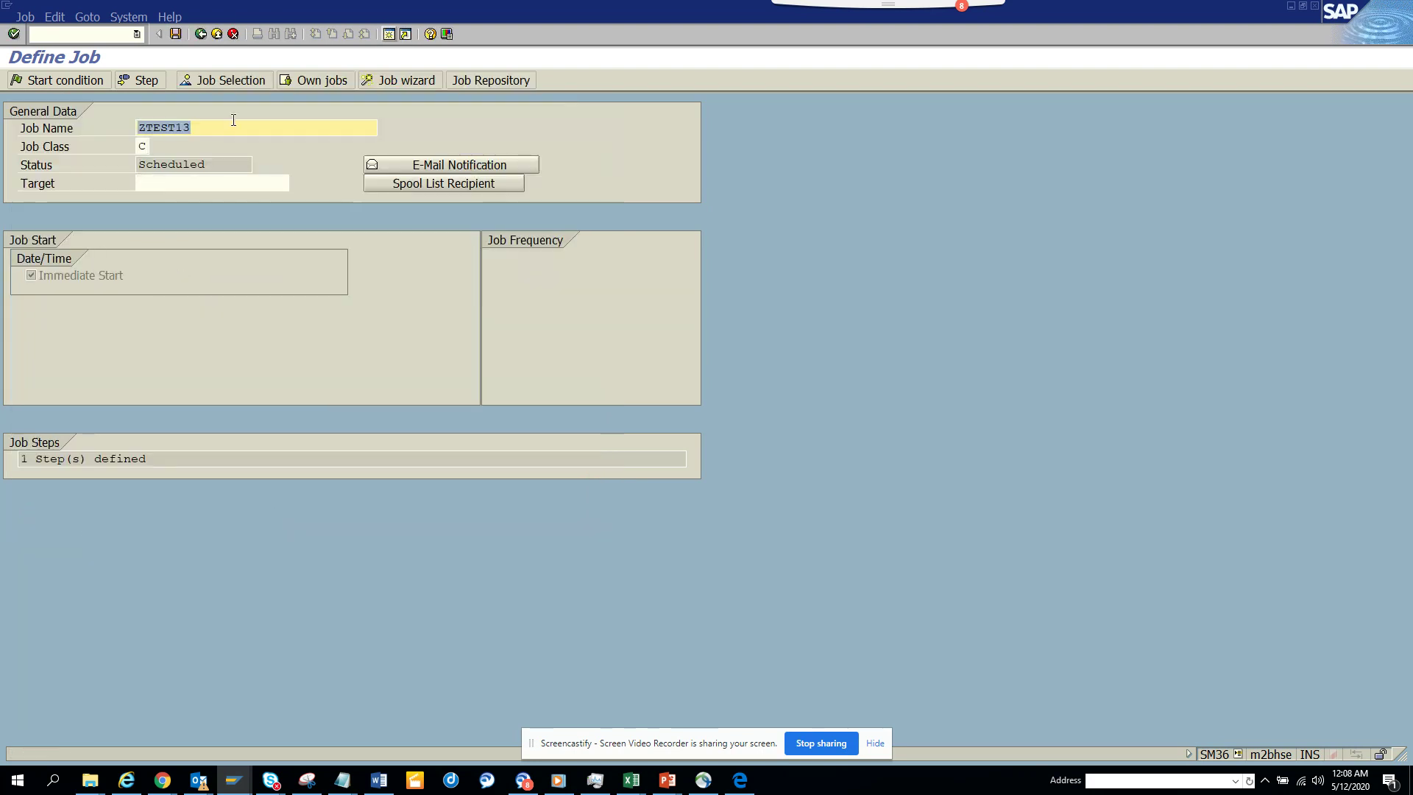
pyautogui.click(75, 81)
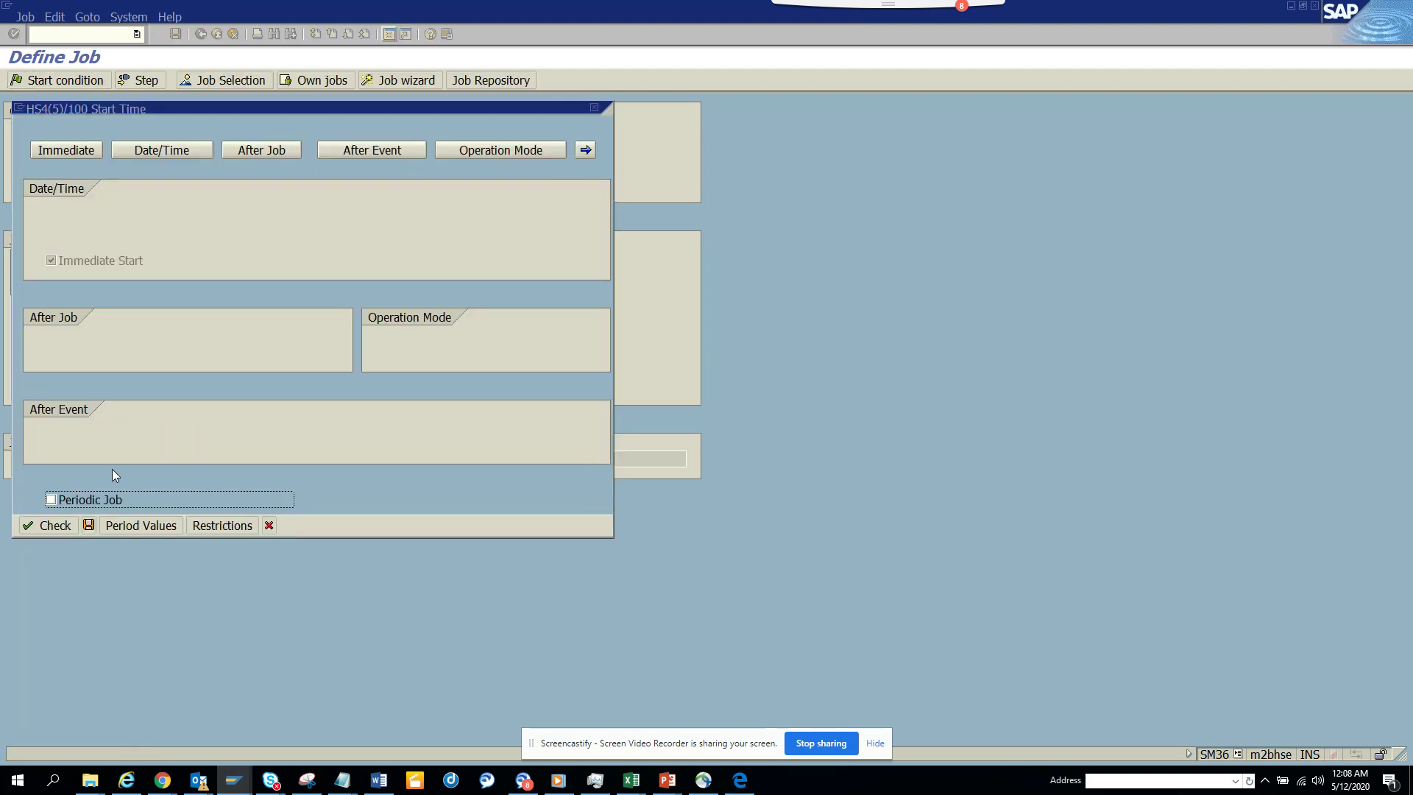
pyautogui.click(89, 525)
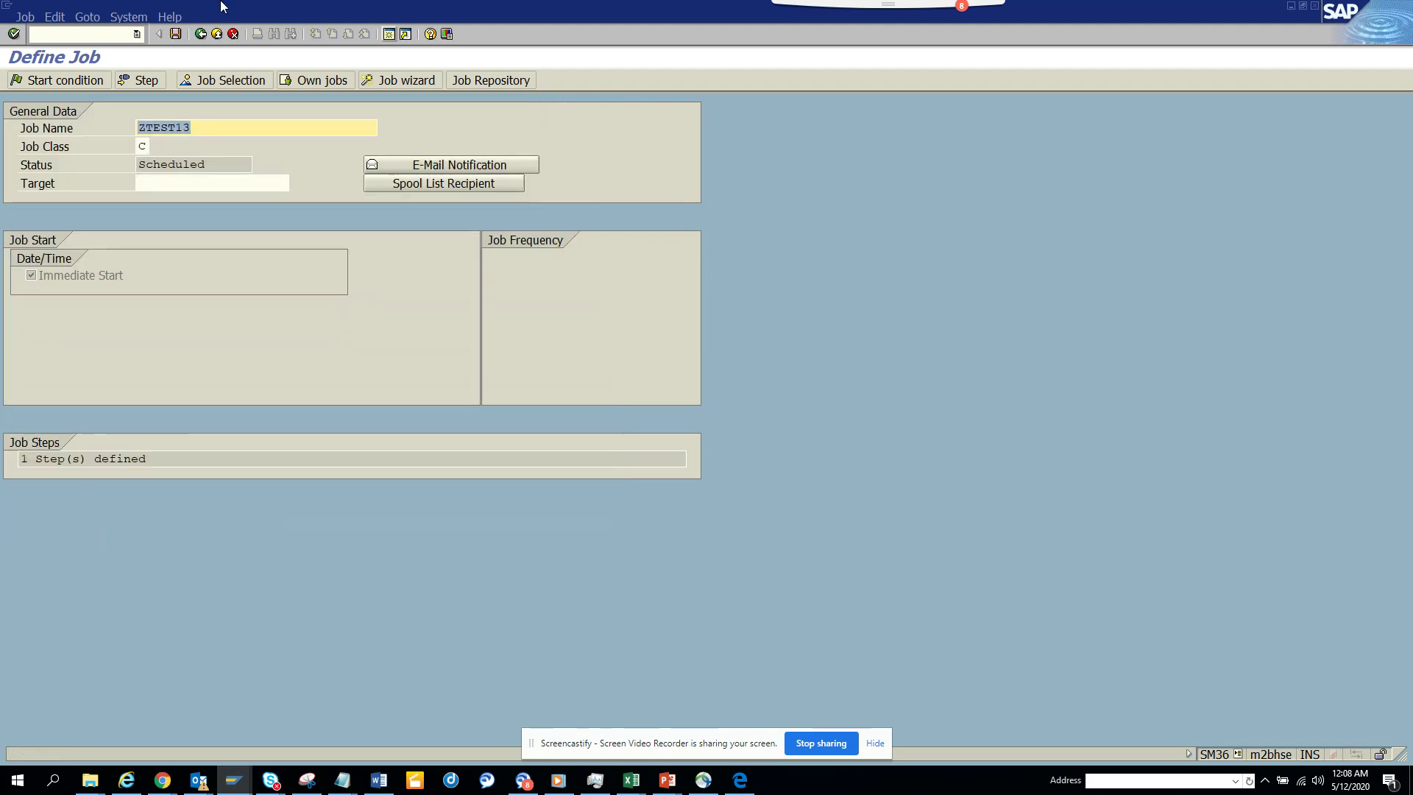
pyautogui.click(175, 33)
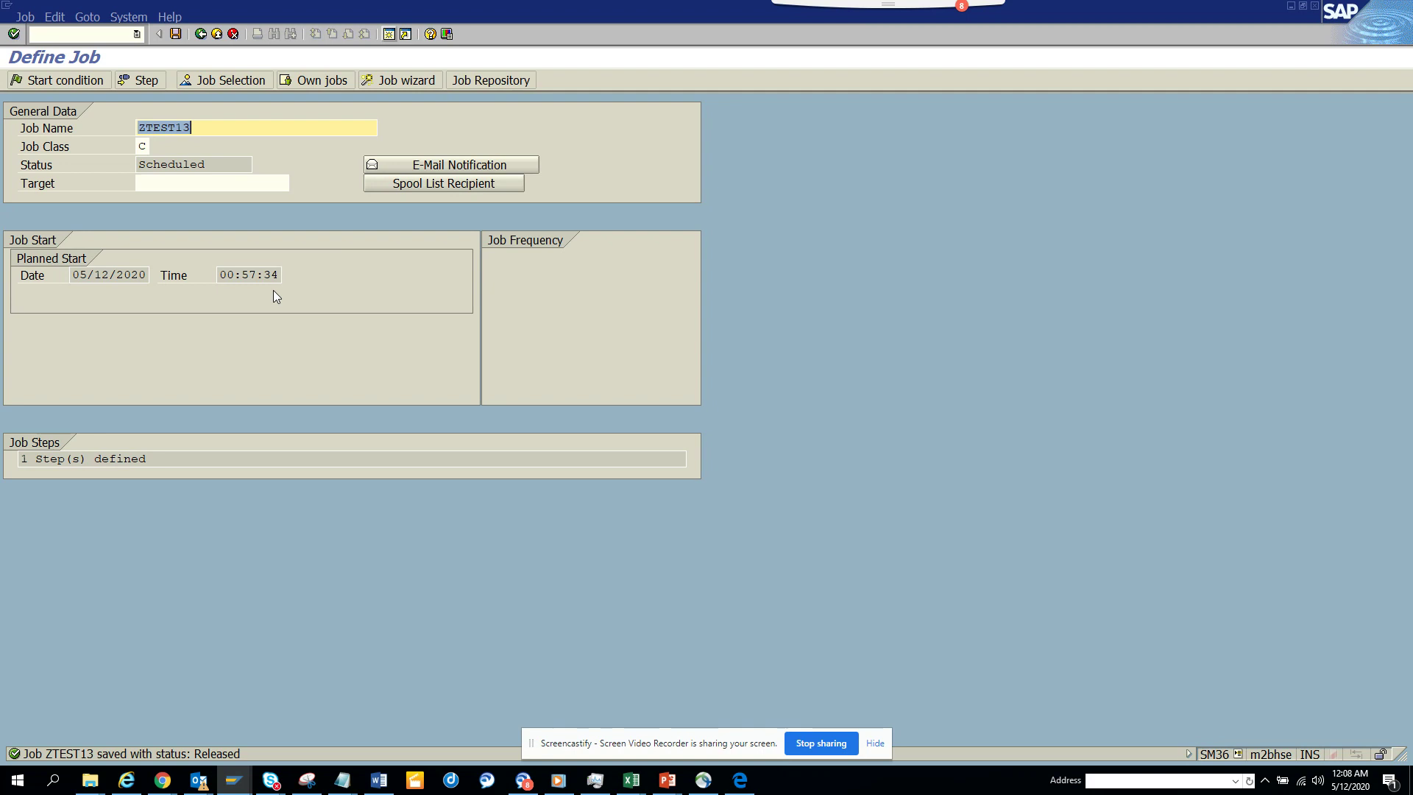
pyautogui.hotkey('alt', 'Tab')
pyautogui.hotkey('alt', 'Tab')
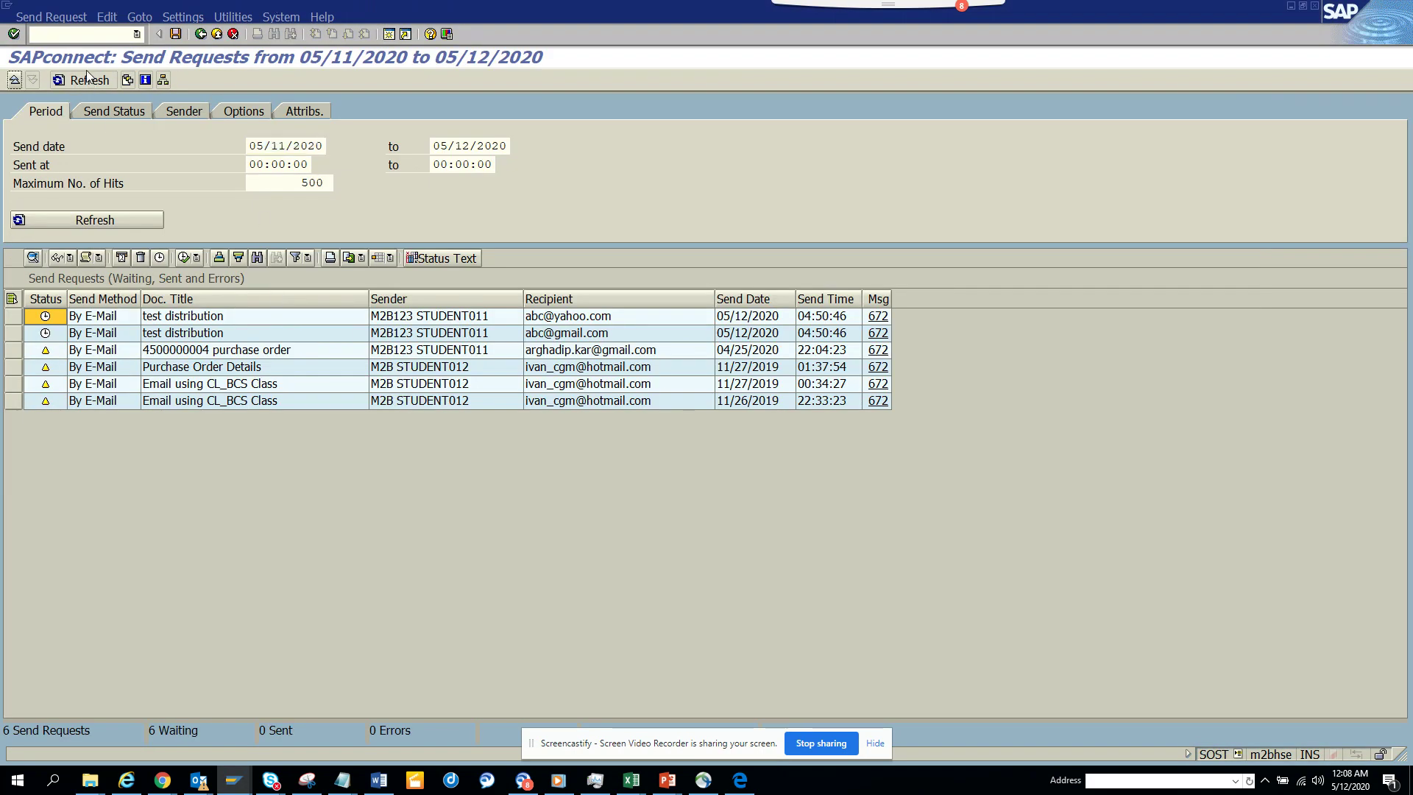
# - Refresh the SOST send-request list, then display job ZTEST13's step list in SM36
pyautogui.click(89, 80)
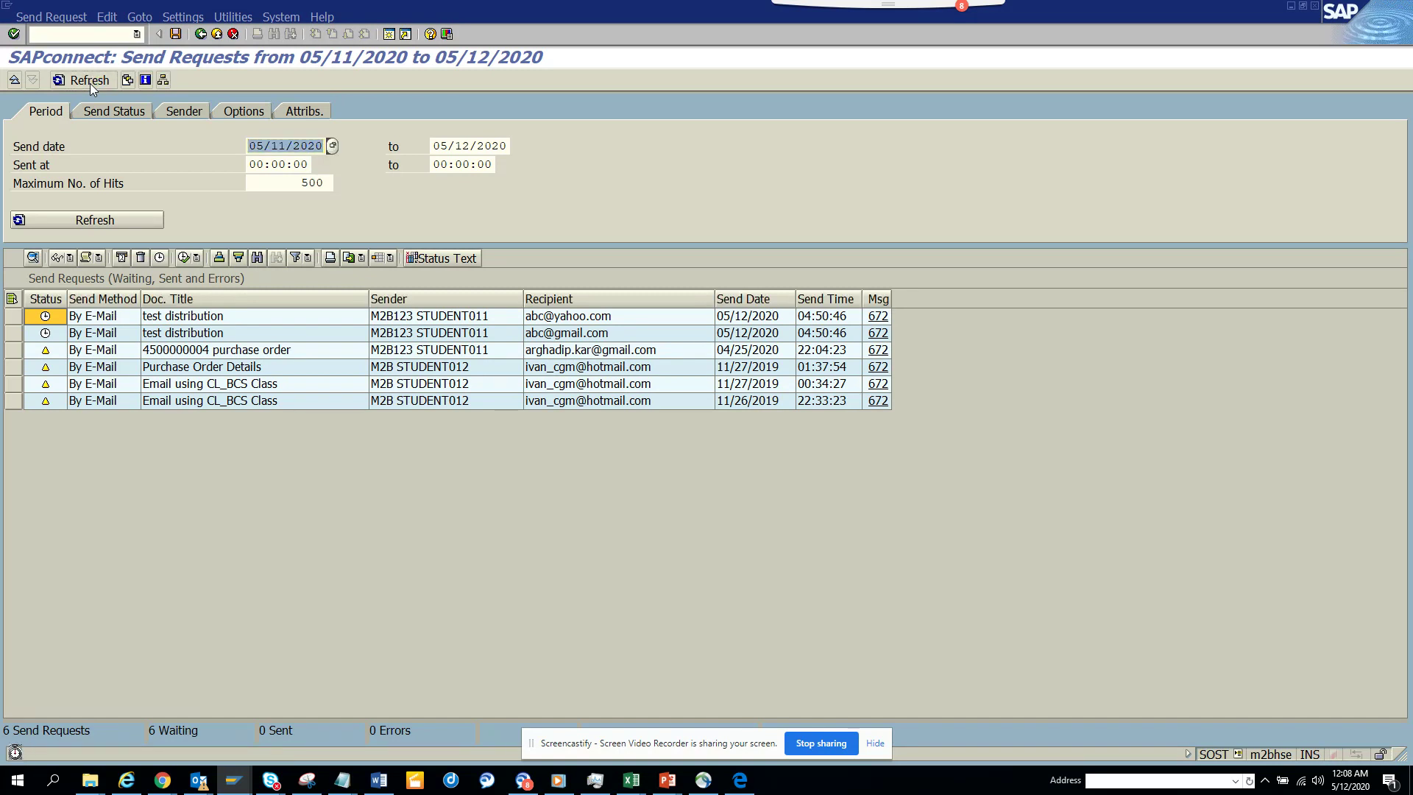
pyautogui.hotkey('alt', 'Tab')
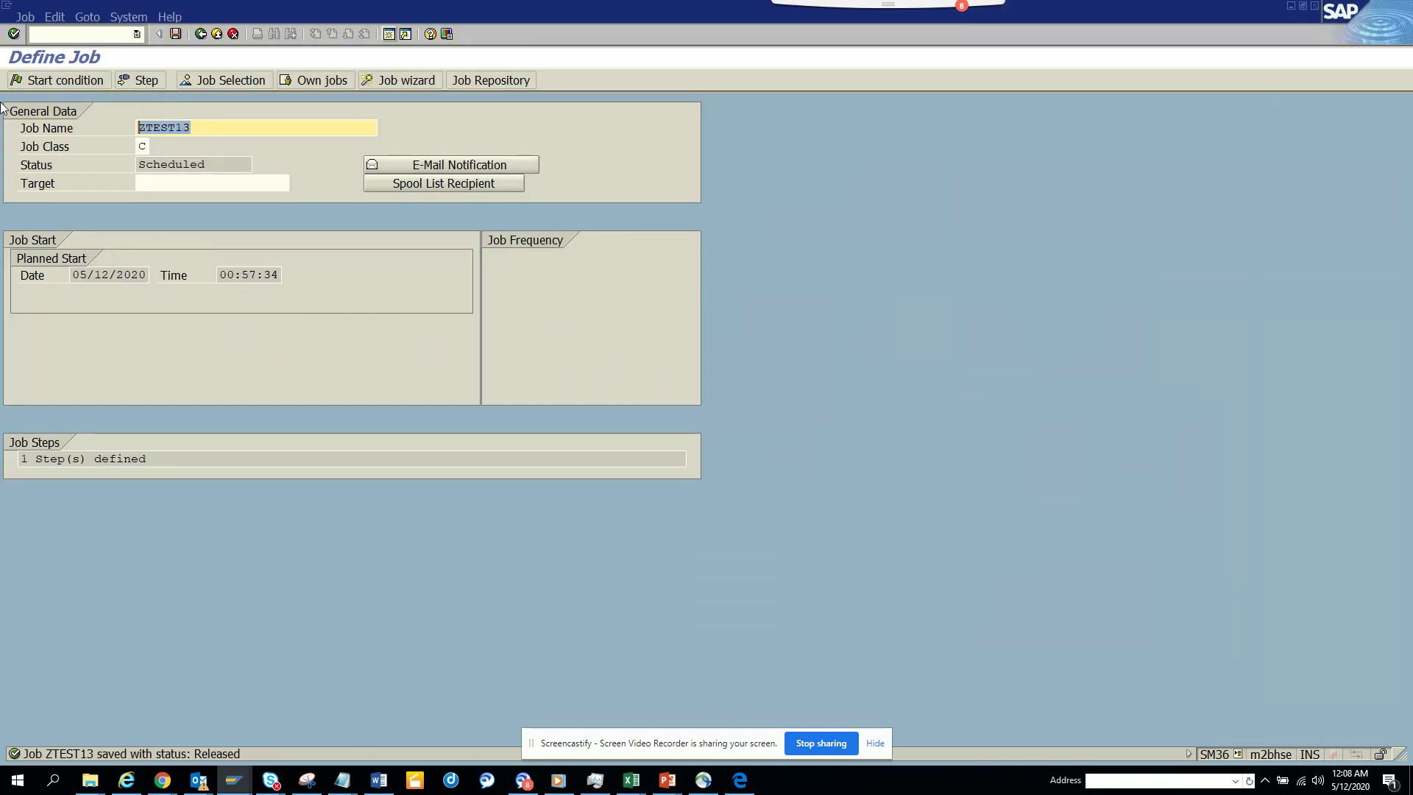
pyautogui.click(131, 83)
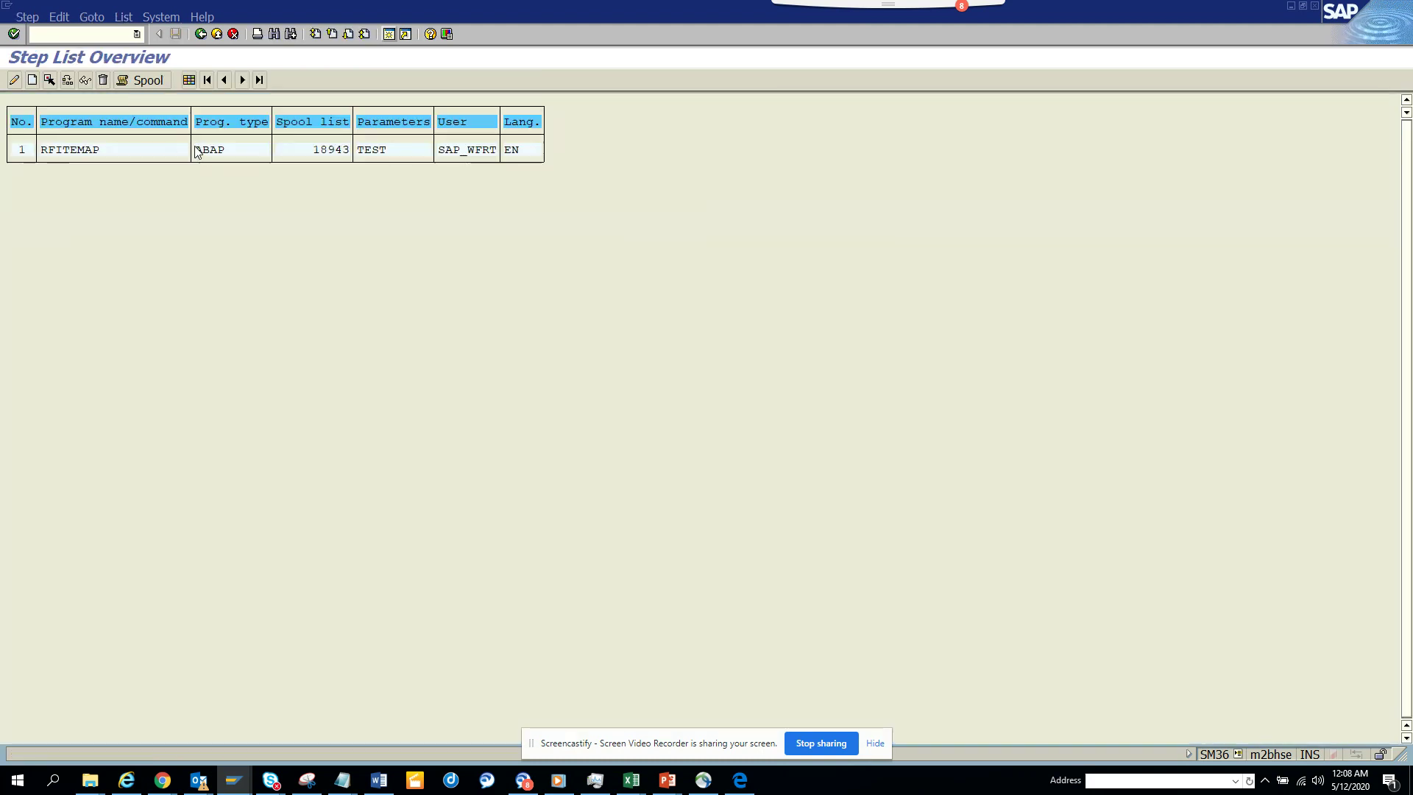
# - List job ZTEST13 in Job Selection with scheduled jobs included, confirming it Finished
pyautogui.click(201, 34)
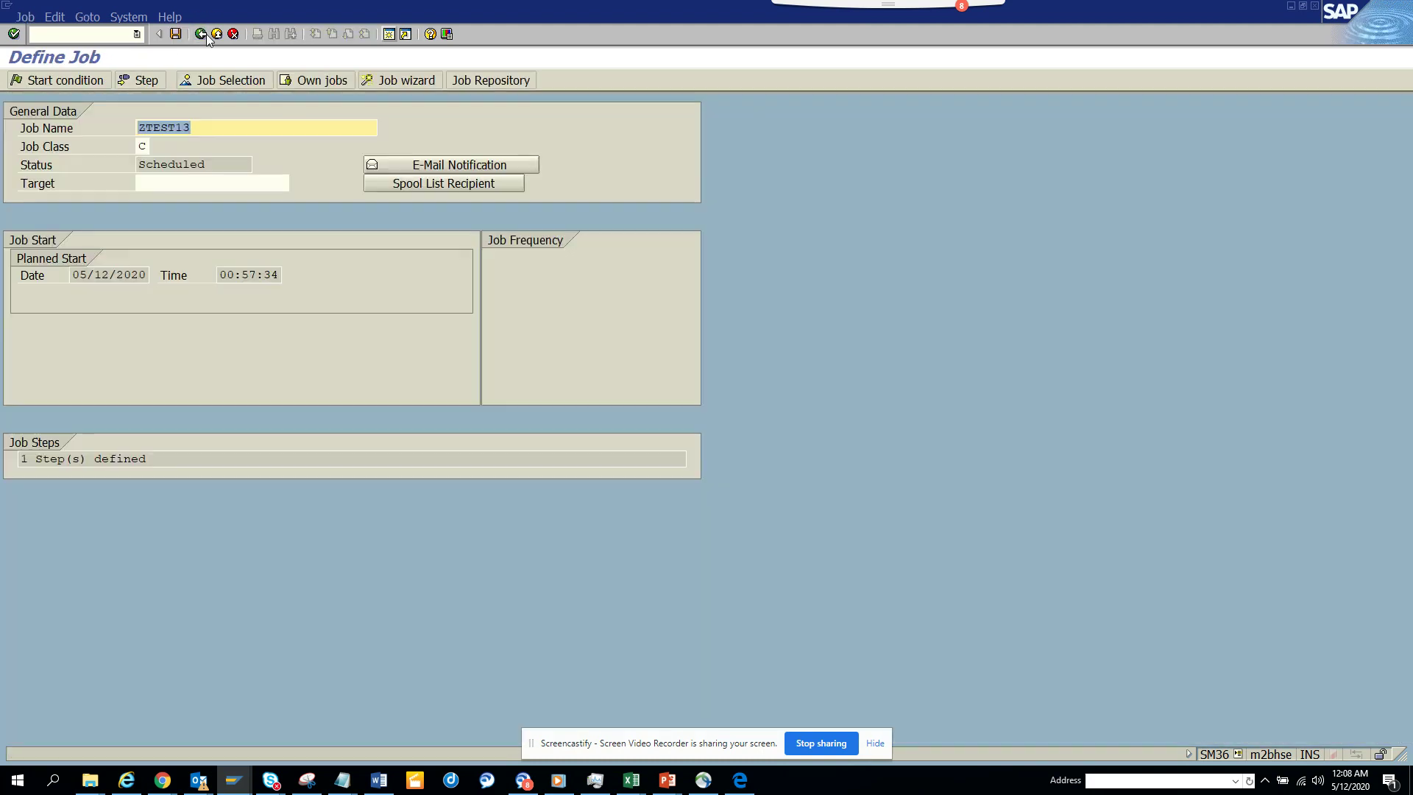
pyautogui.click(241, 81)
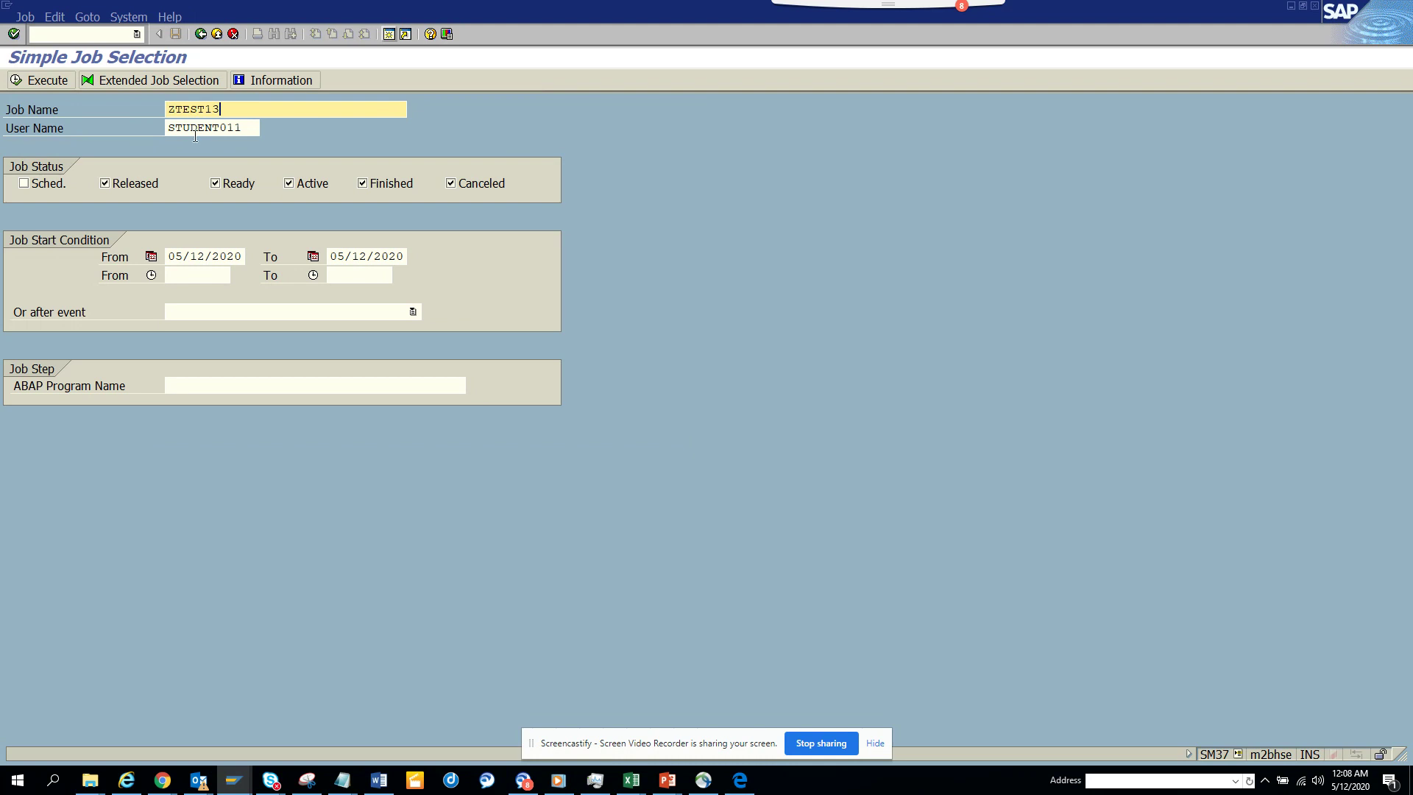
pyautogui.click(56, 184)
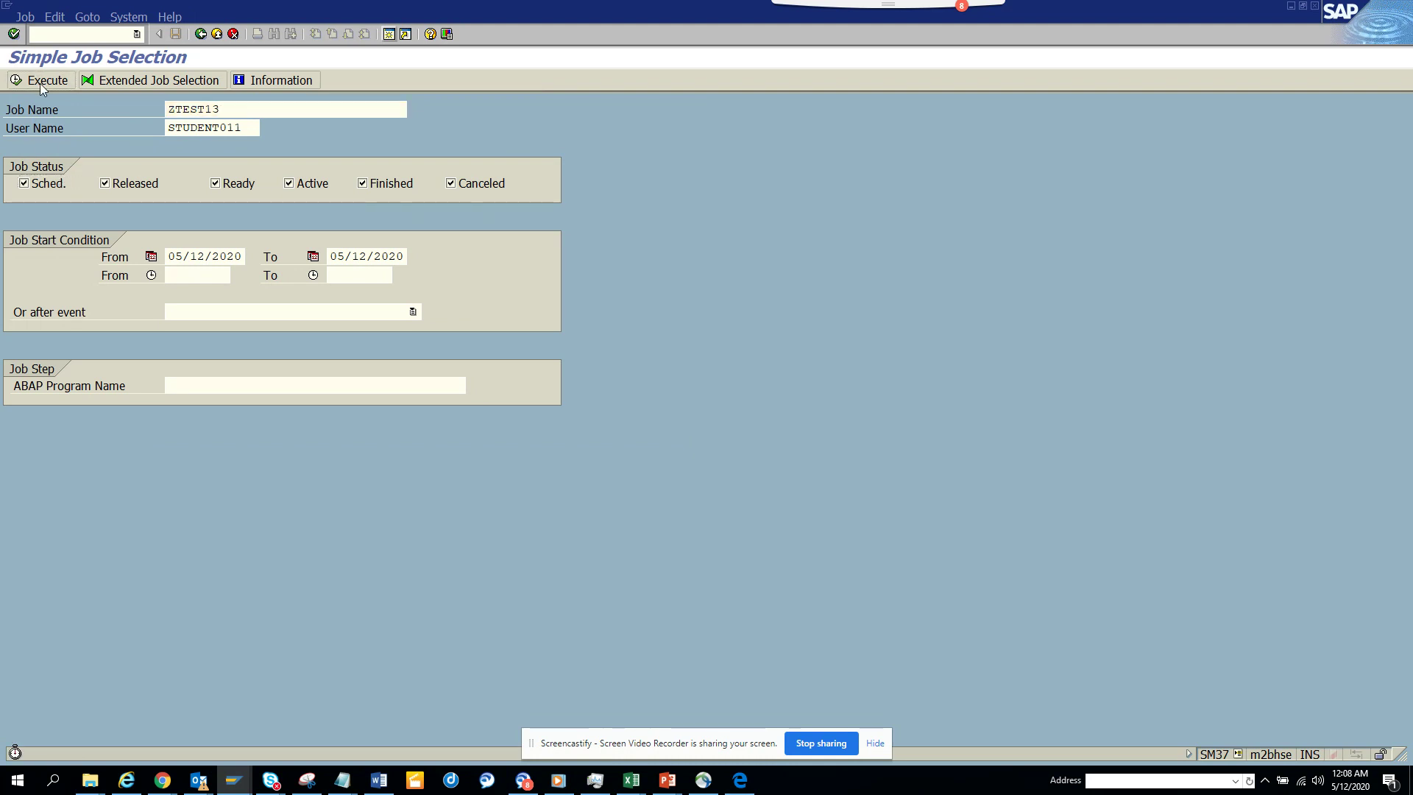
pyautogui.click(40, 81)
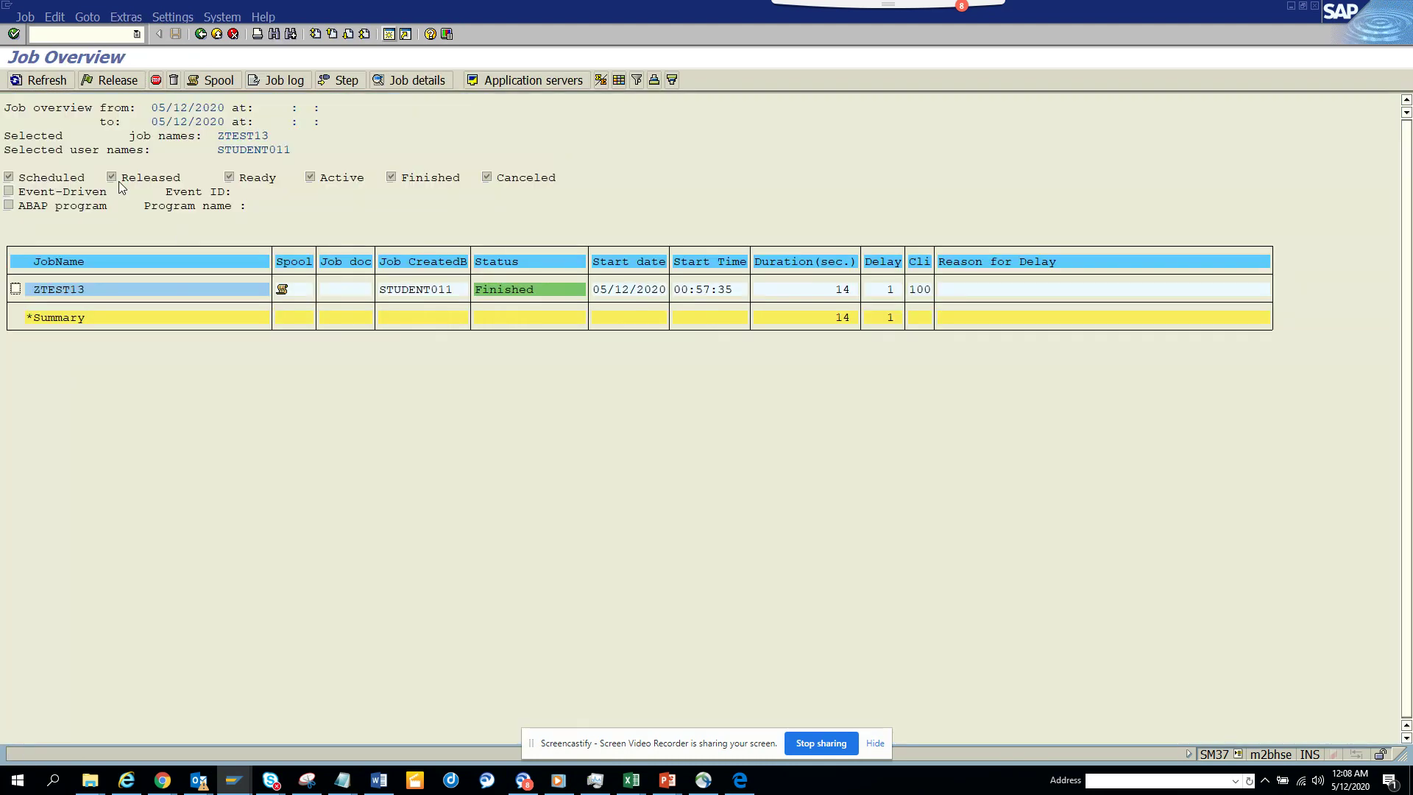
# - Try viewing ZTEST13's spool, dismiss the missing authorization message, and return to SOST
pyautogui.click(282, 289)
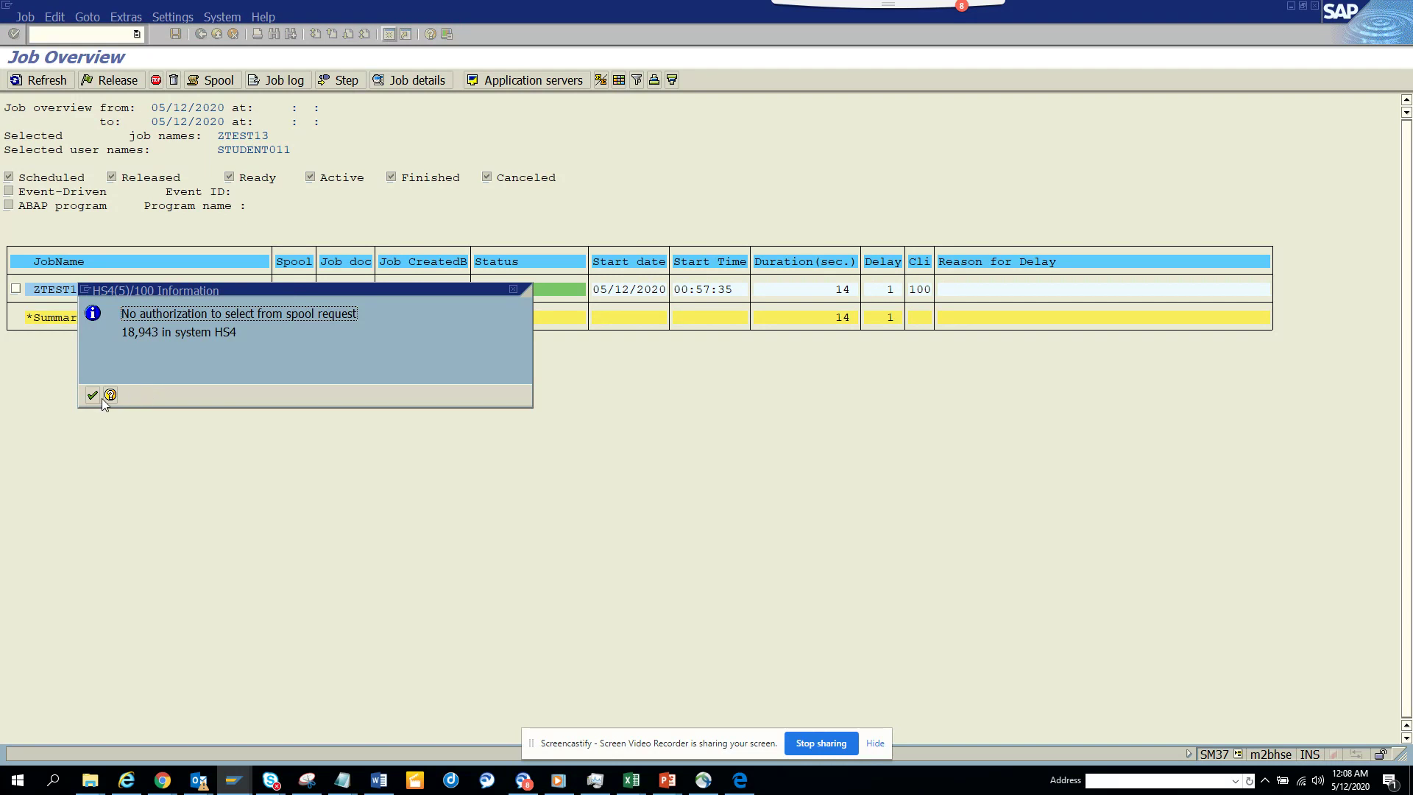
pyautogui.click(98, 397)
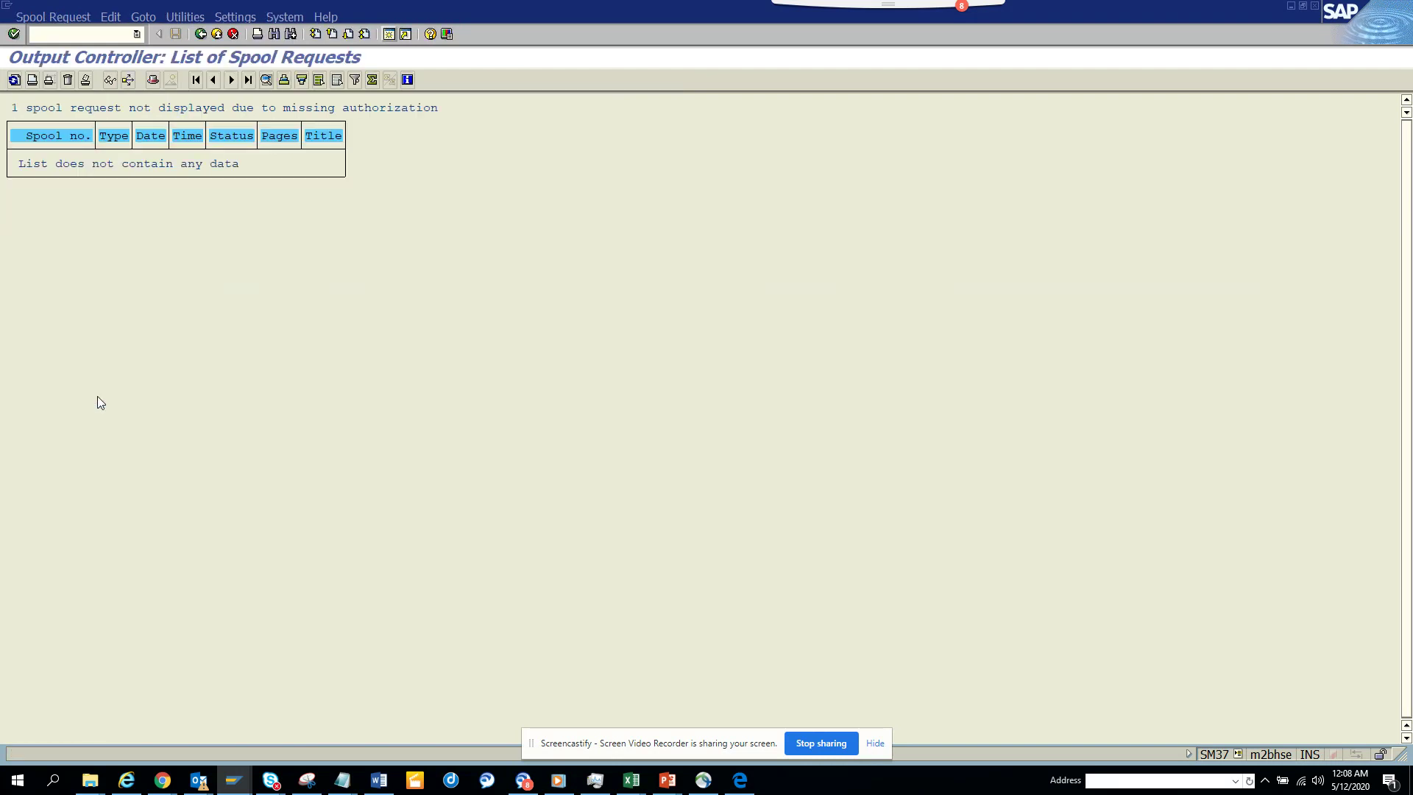
pyautogui.click(202, 33)
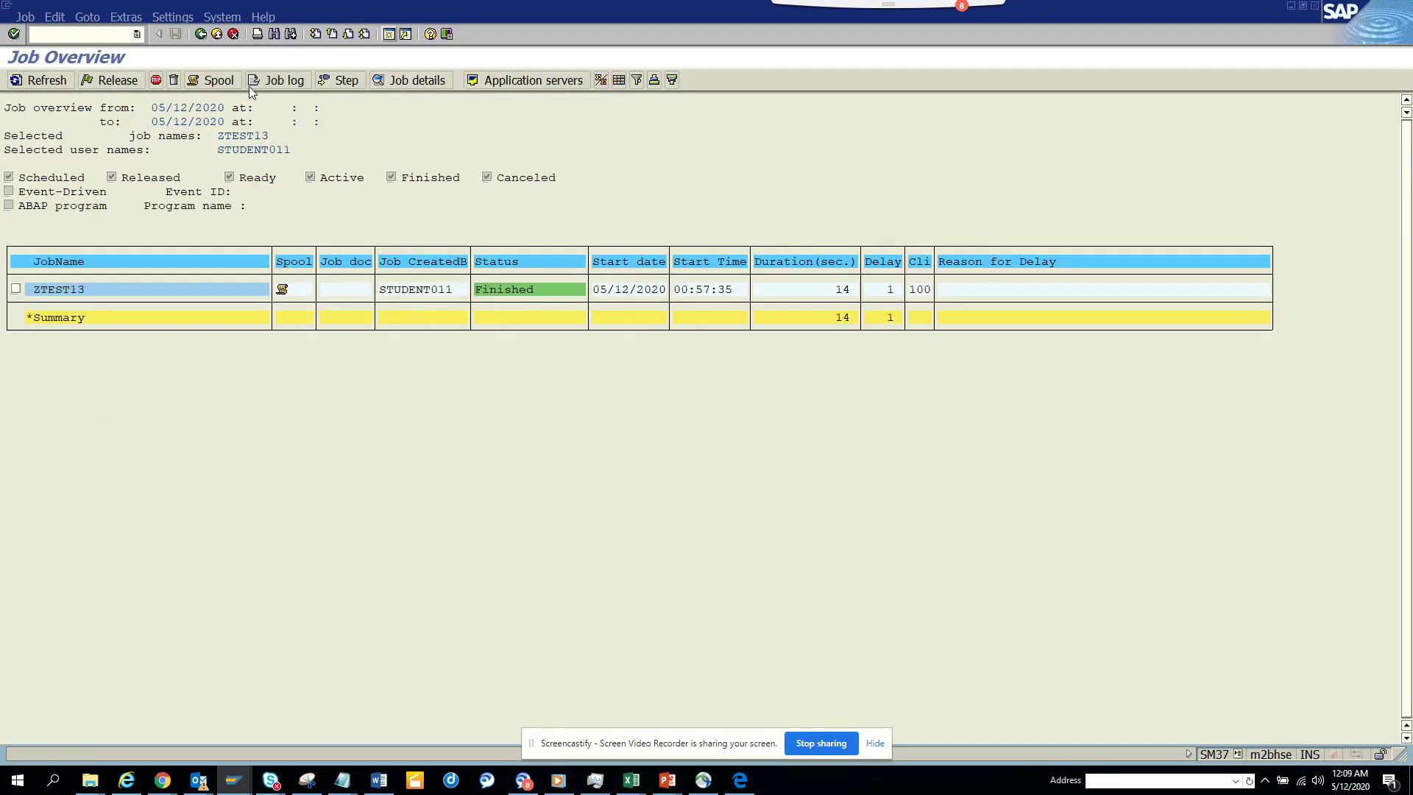
pyautogui.hotkey('alt', 'Tab')
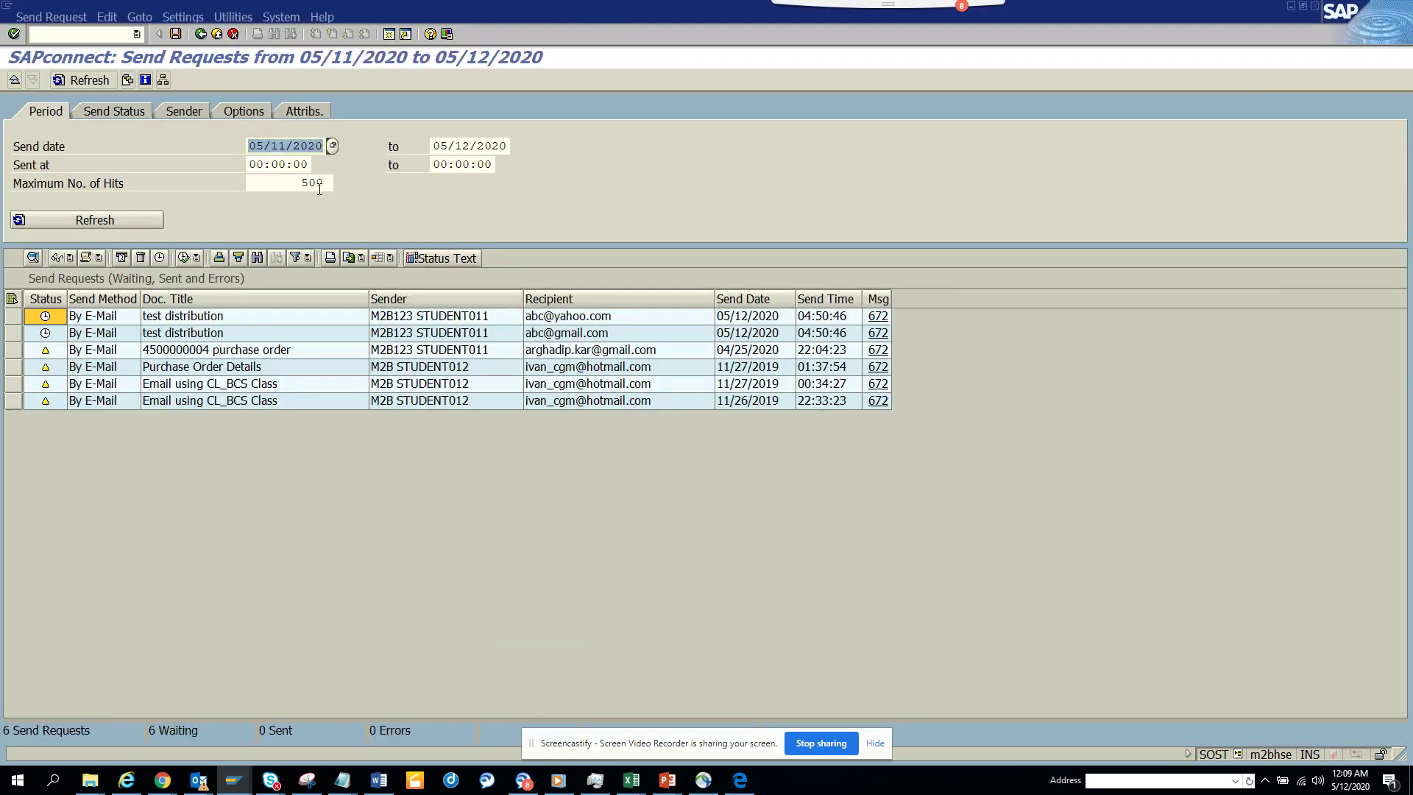
# - Refresh SOST and display the third Job ZTEST13, Step 1 mail and its attachment
pyautogui.click(109, 223)
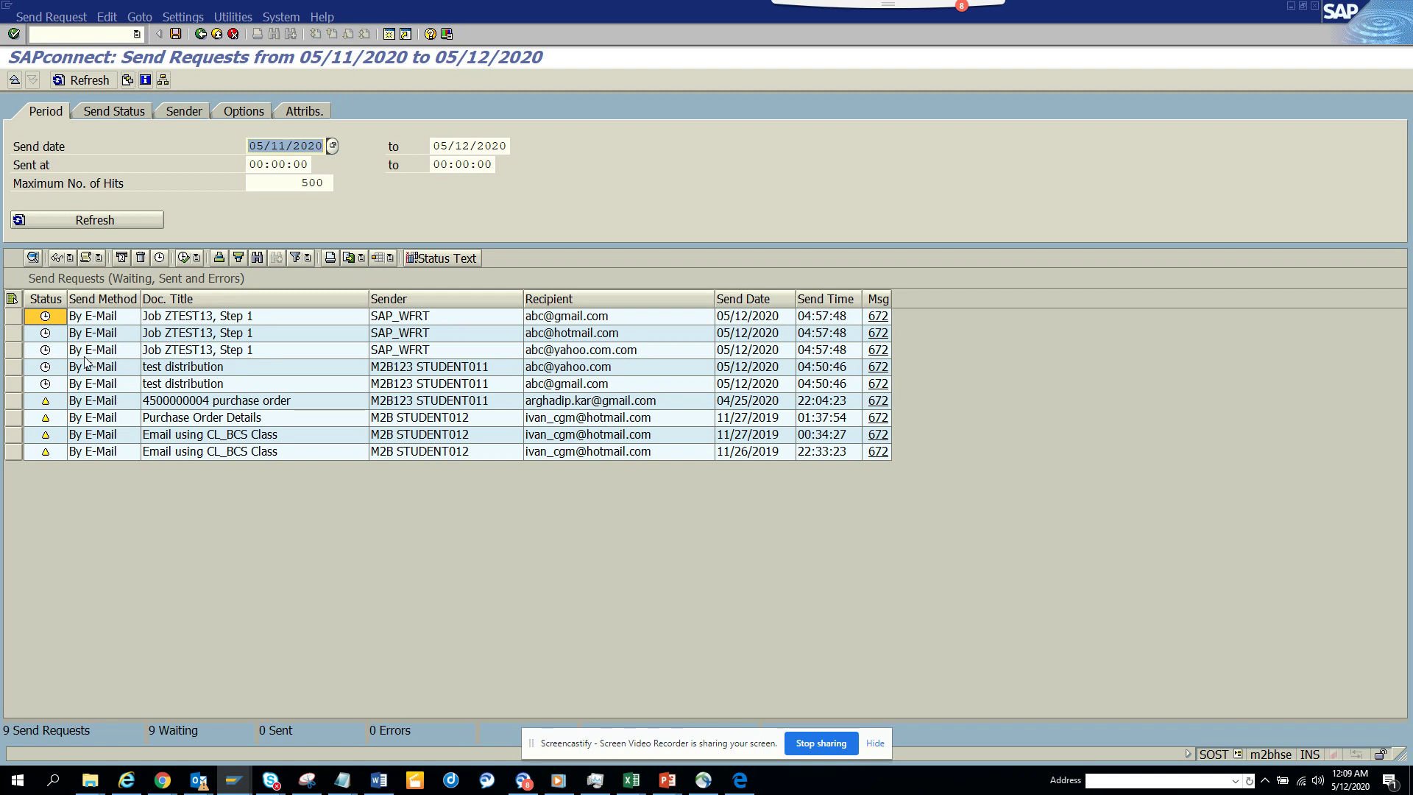
pyautogui.click(10, 352)
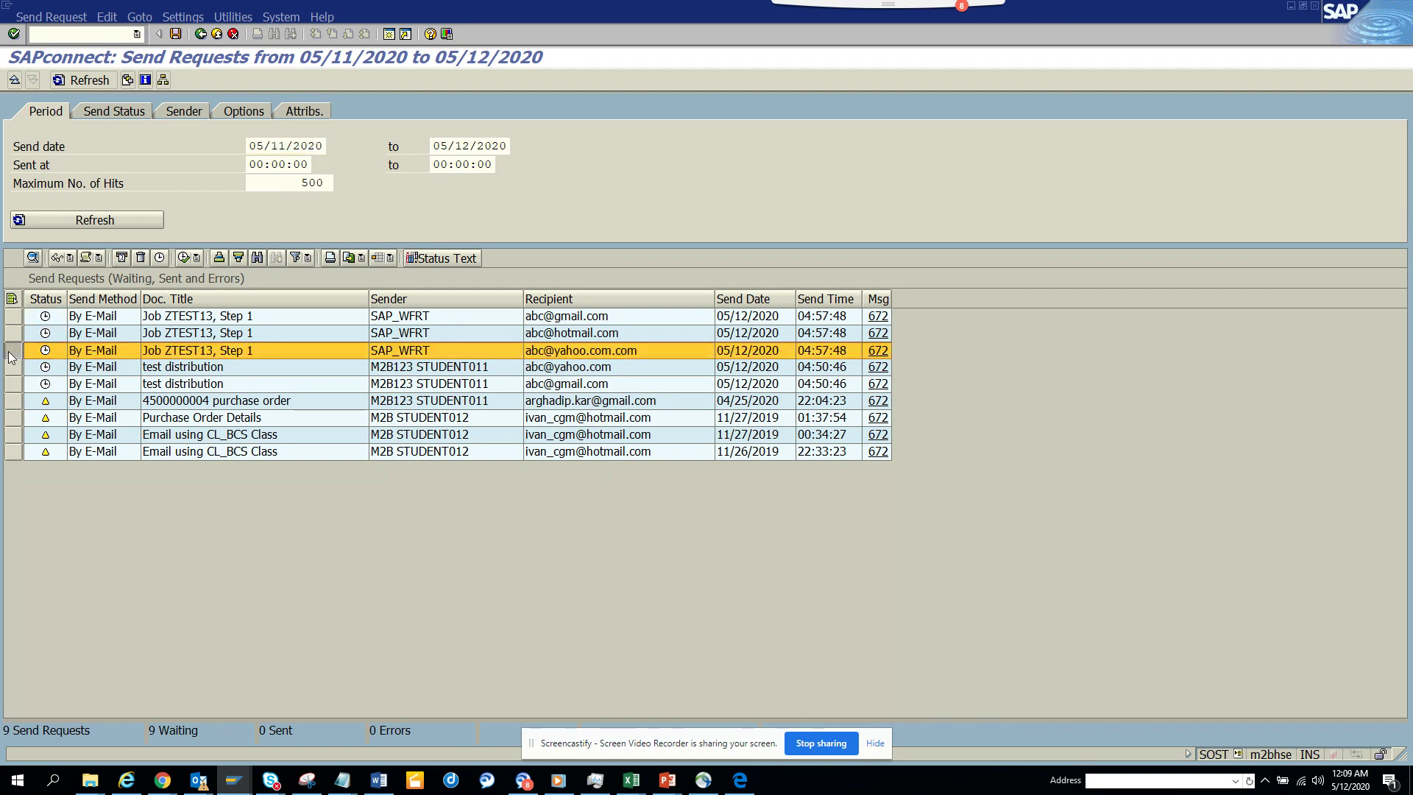
pyautogui.click(58, 261)
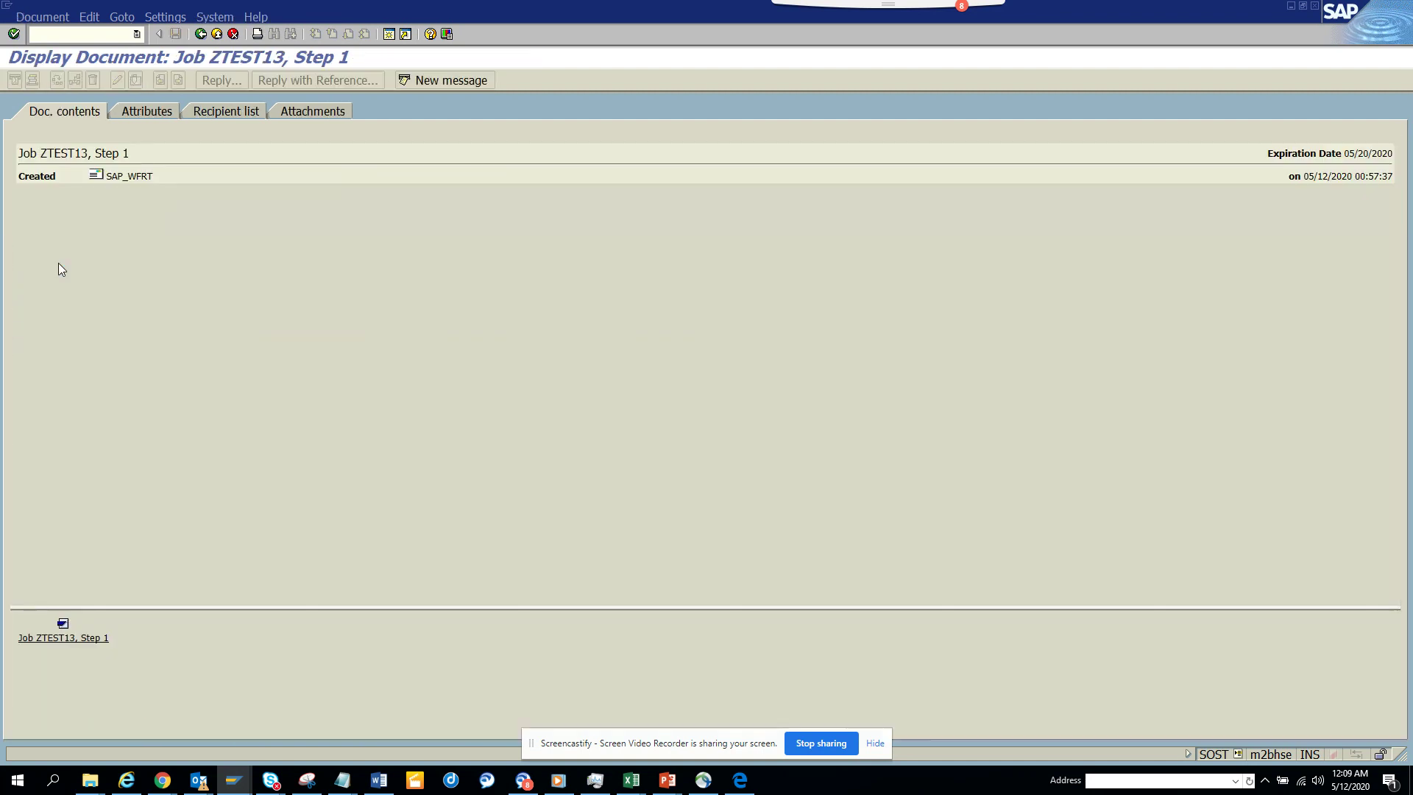
pyautogui.click(77, 637)
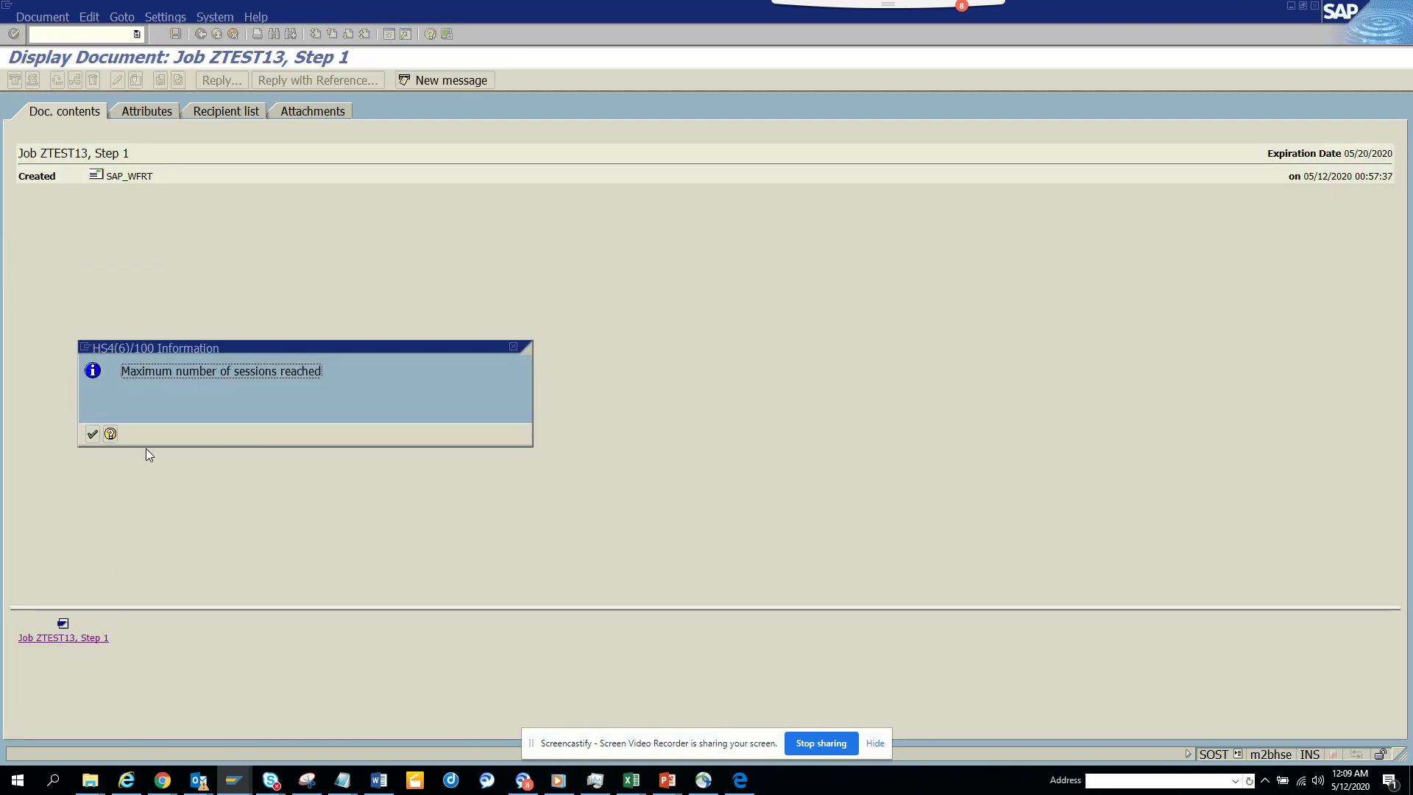
# - Close an extra SAP session to free a slot, then open the job output attachment again
pyautogui.click(241, 786)
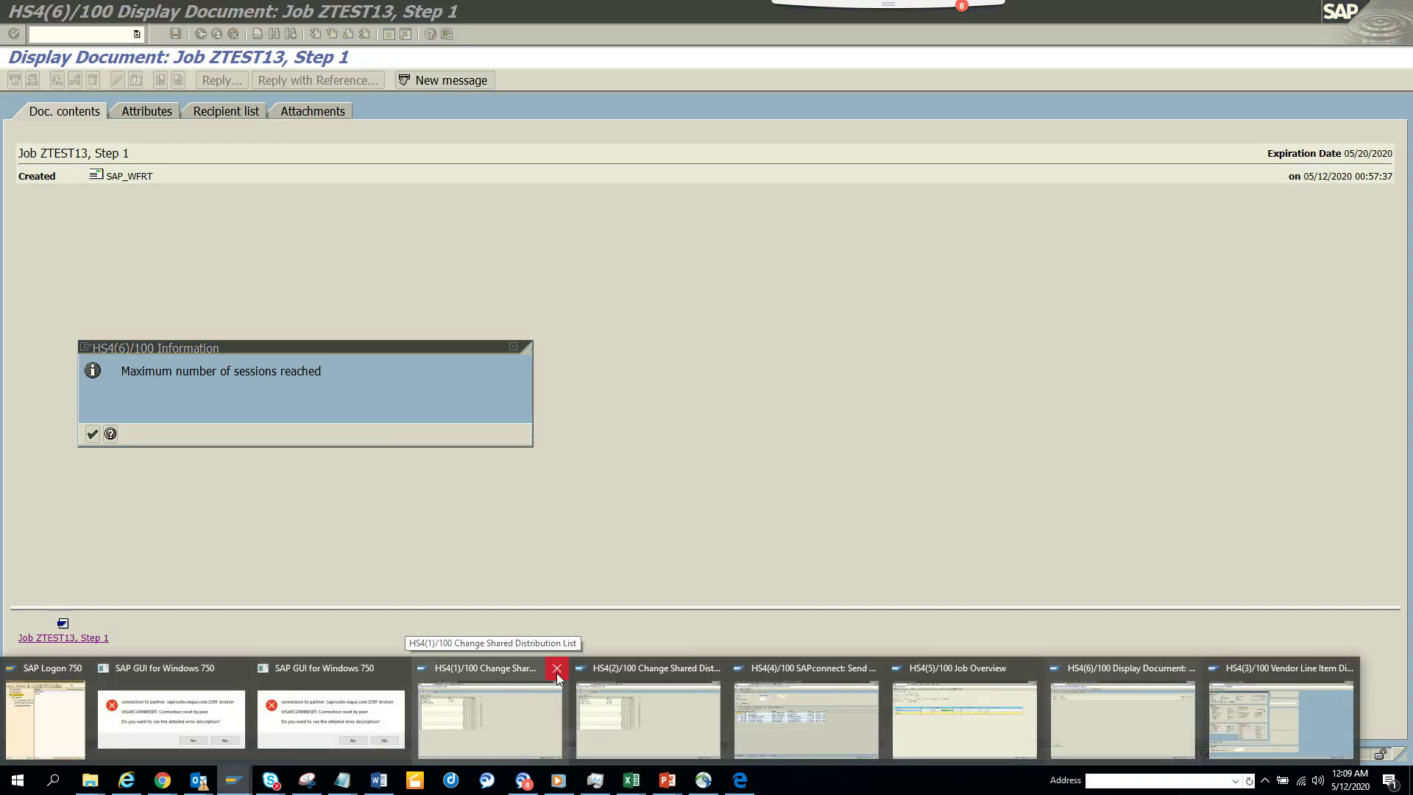
pyautogui.click(557, 668)
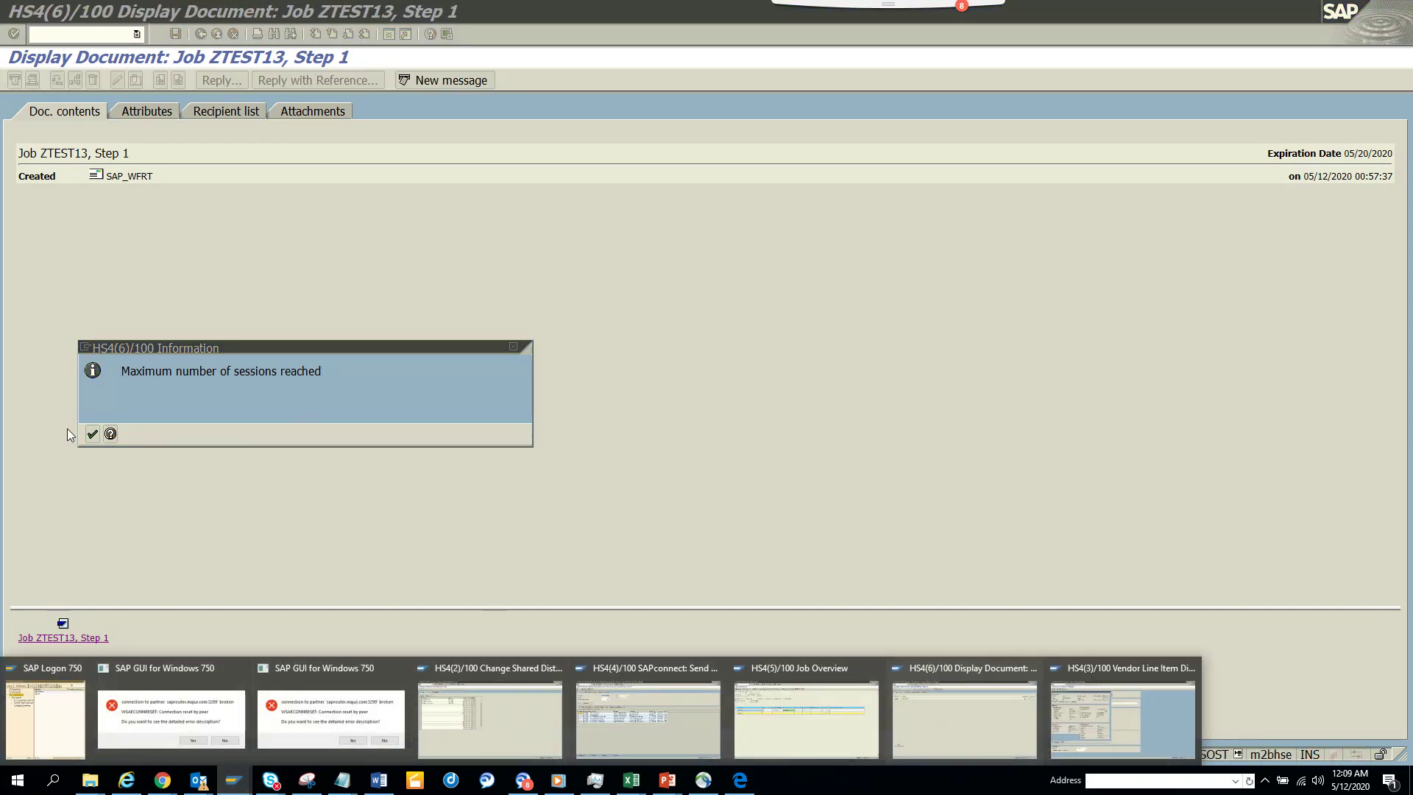
pyautogui.click(91, 436)
pyautogui.click(90, 640)
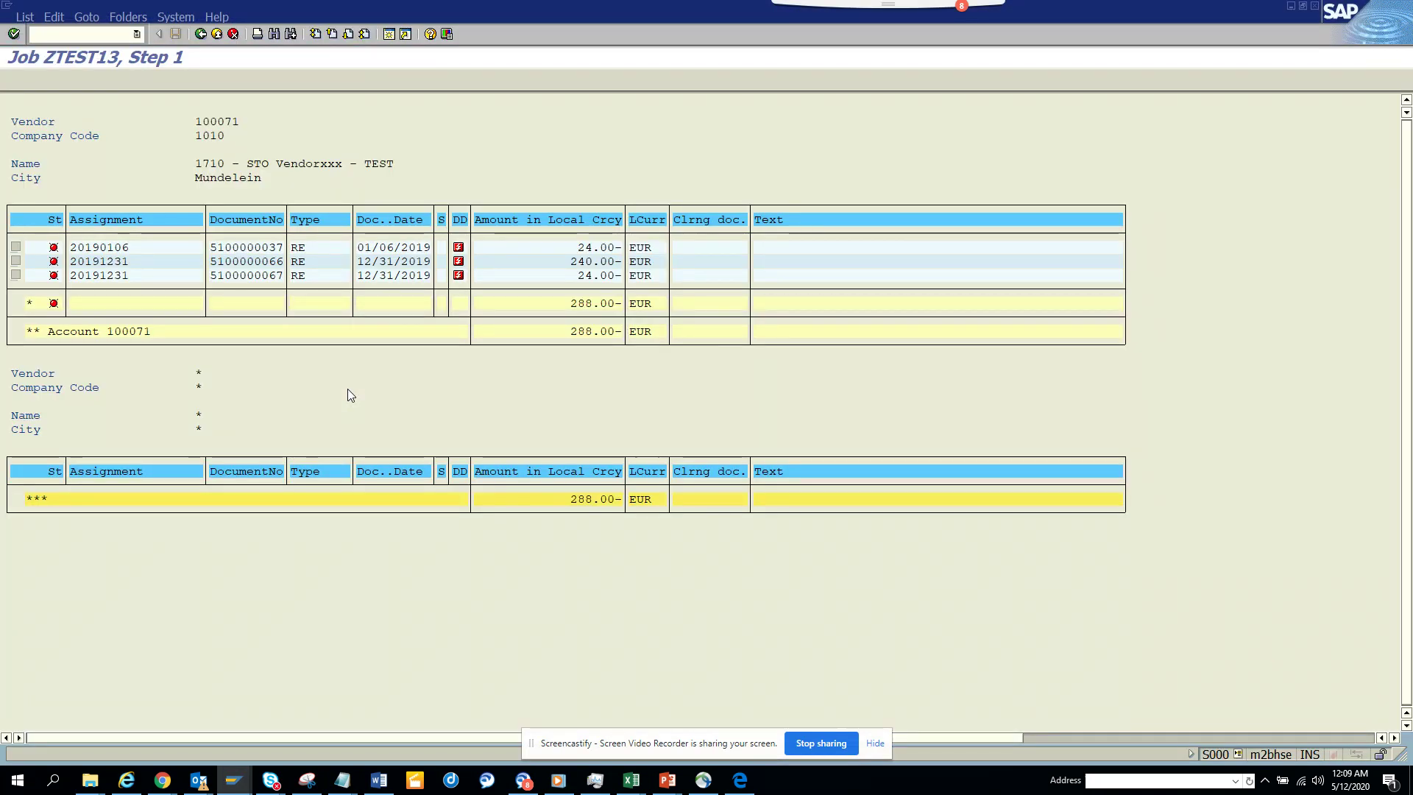